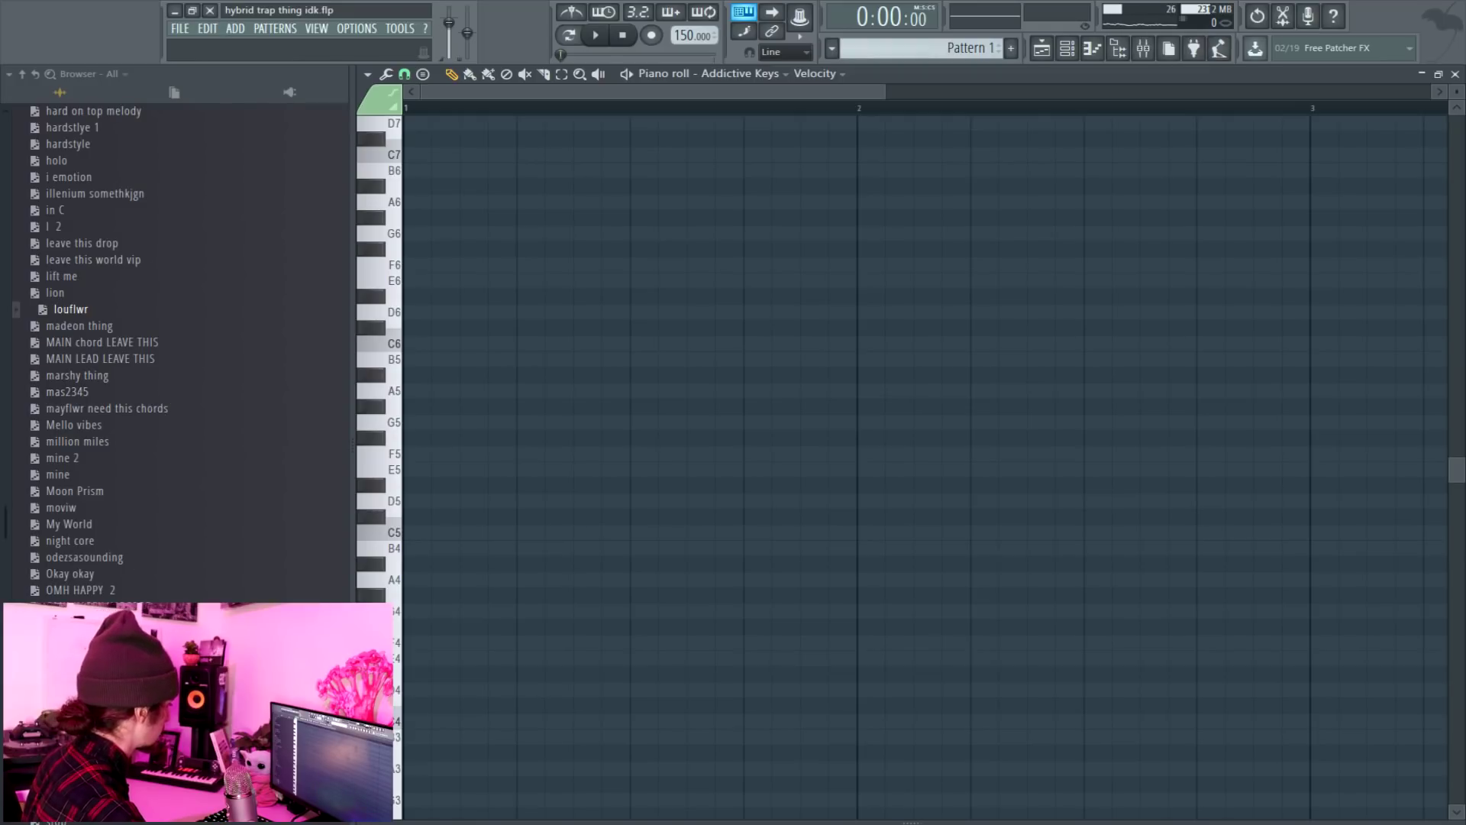
Duplicate the Pattern 1 clip on Track 2 twice so that three copies run back to back up to bar 13
drag(99, 788, 122, 784)
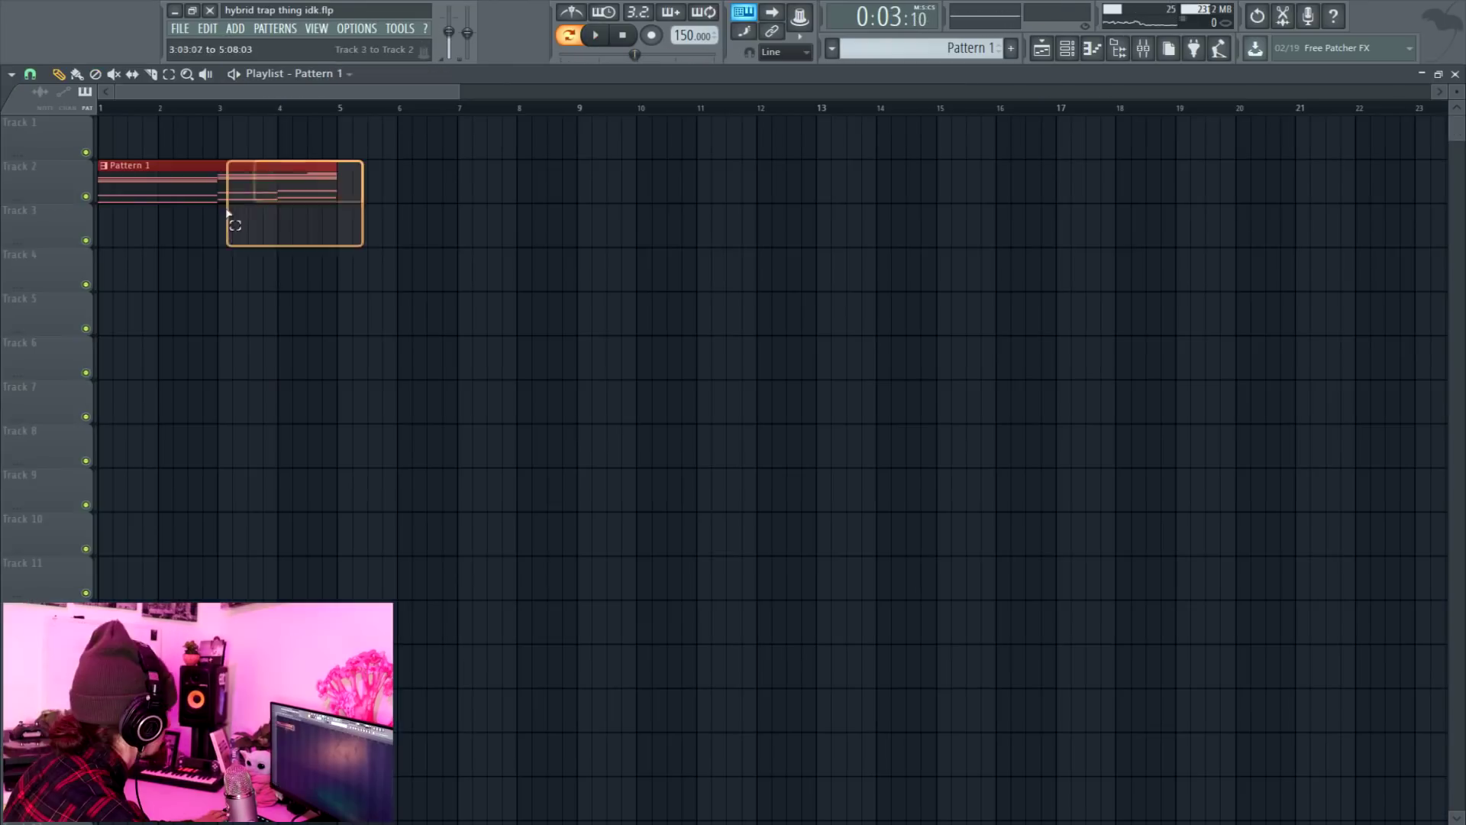
key(ctrl+b)
key(ctrl+b)
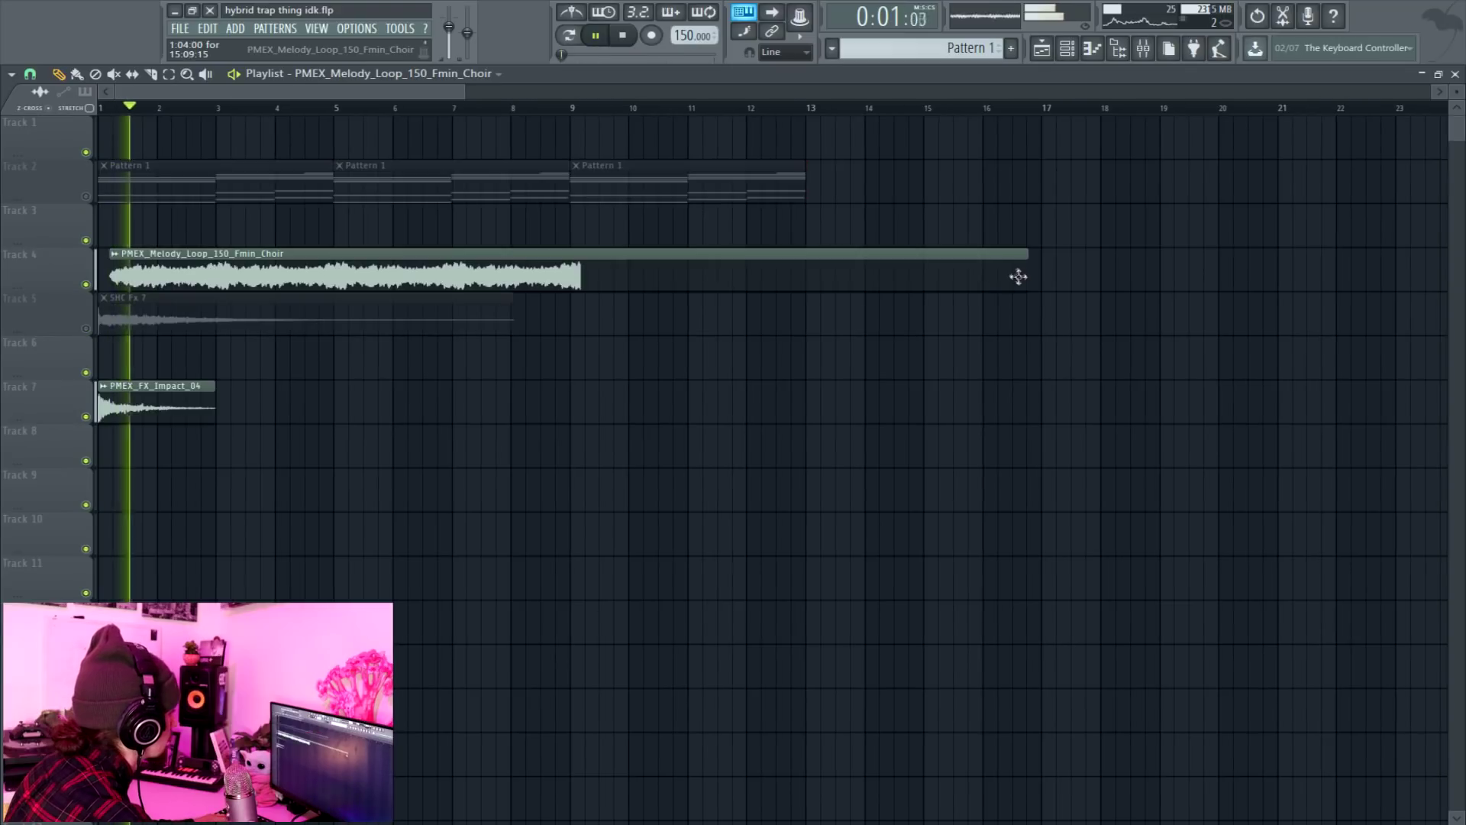
Trim the PMEX_Melody_Loop_150_Fmin_Choir clip on Track 4 to one bar and repeat it up to bar 13
drag(1018, 275, 175, 283)
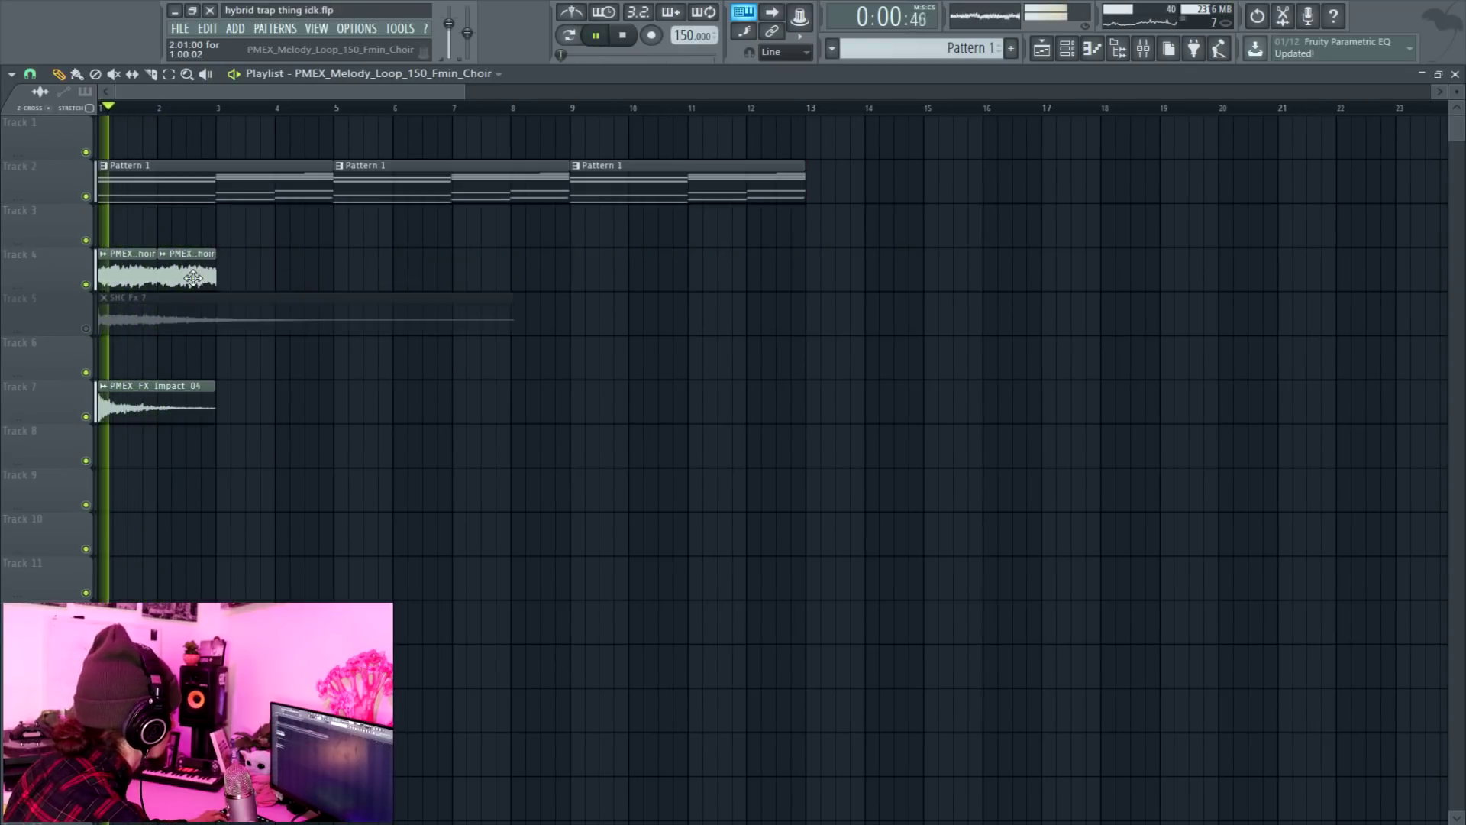
drag(200, 267, 121, 265)
drag(121, 265, 596, 253)
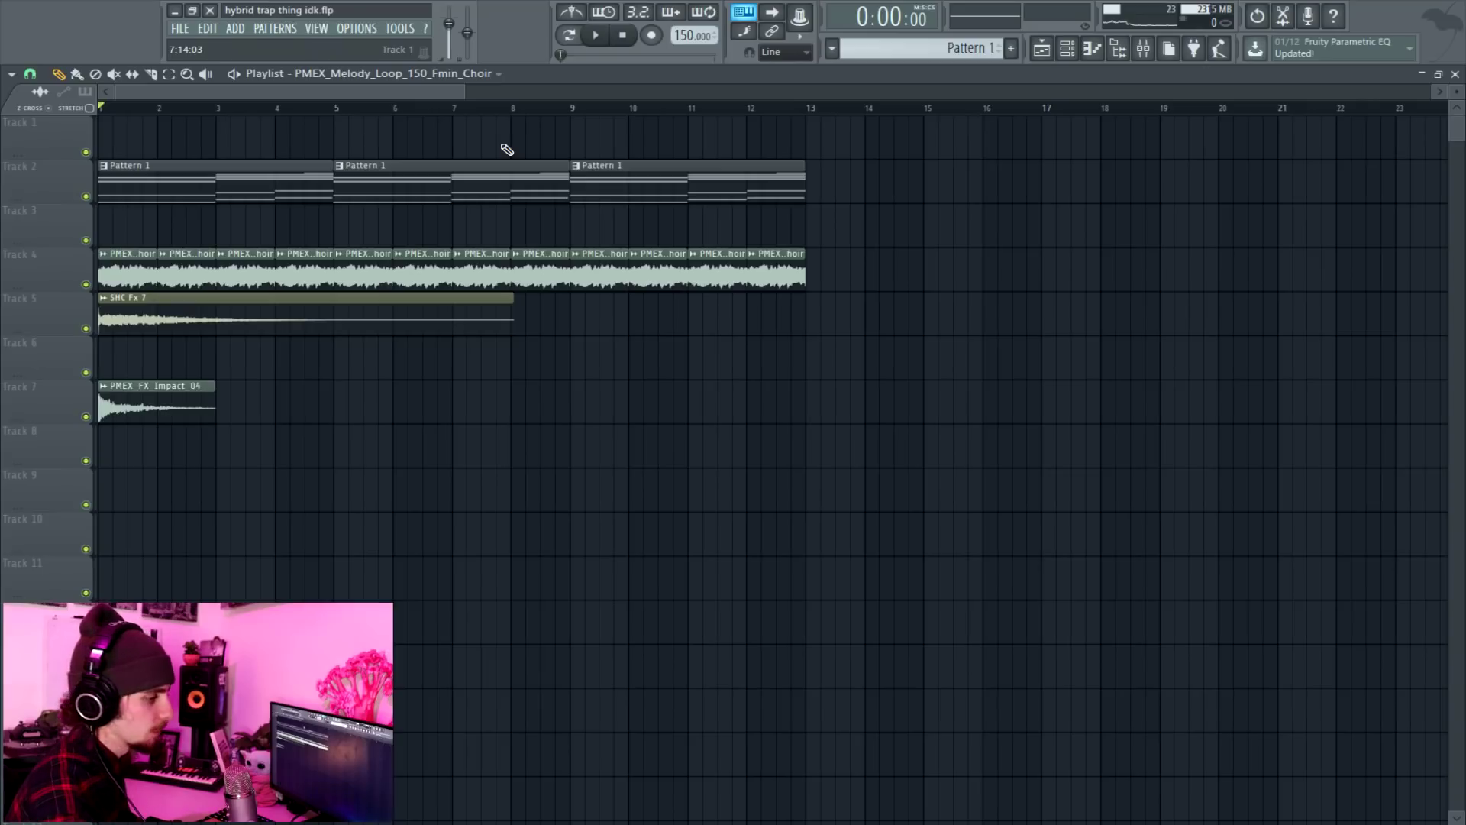
Delete the choir clip at bar 8 on Track 4 after playing the arrangement
key(space)
key(F7)
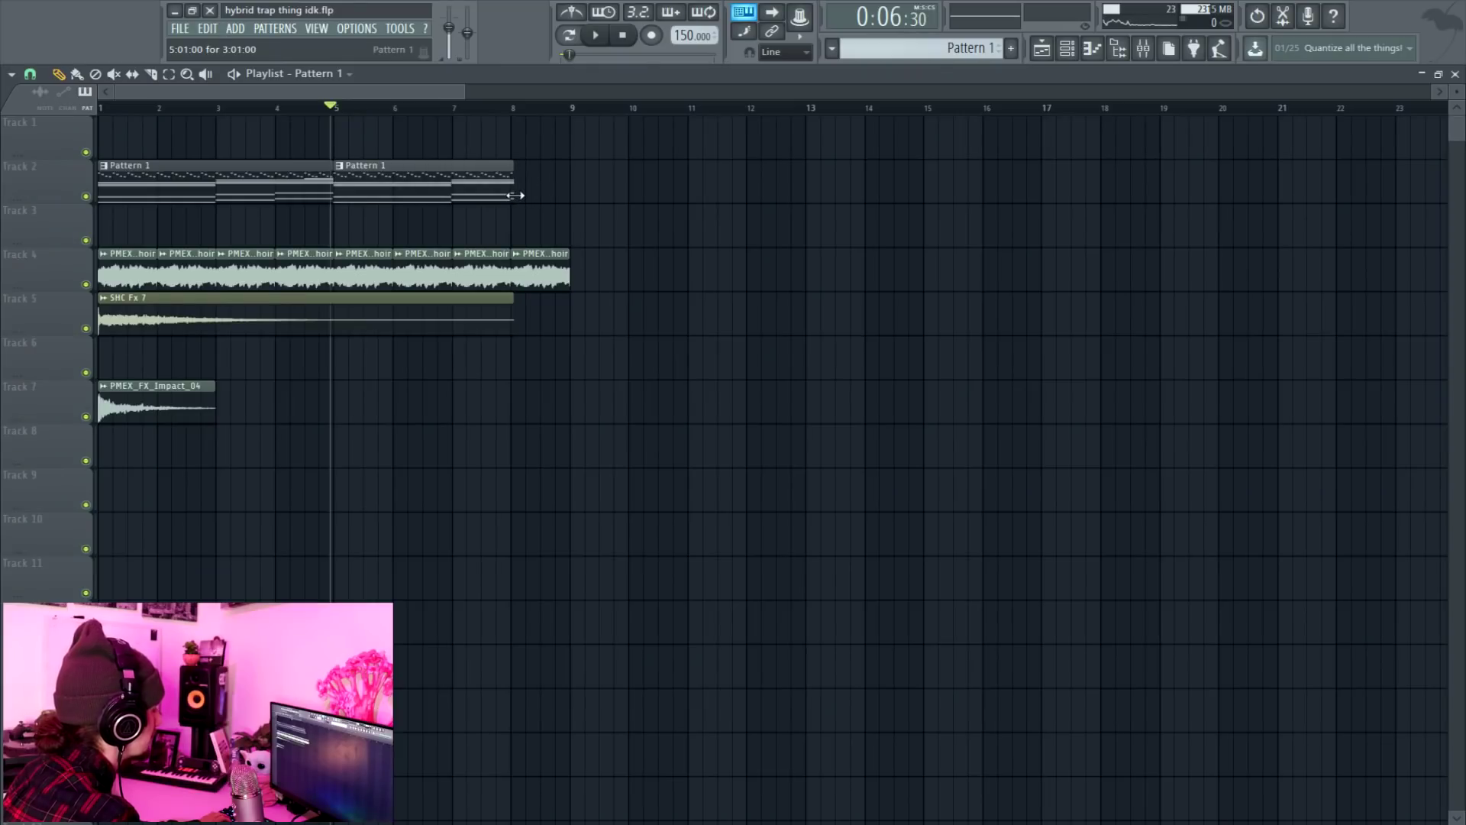
right_click(540, 254)
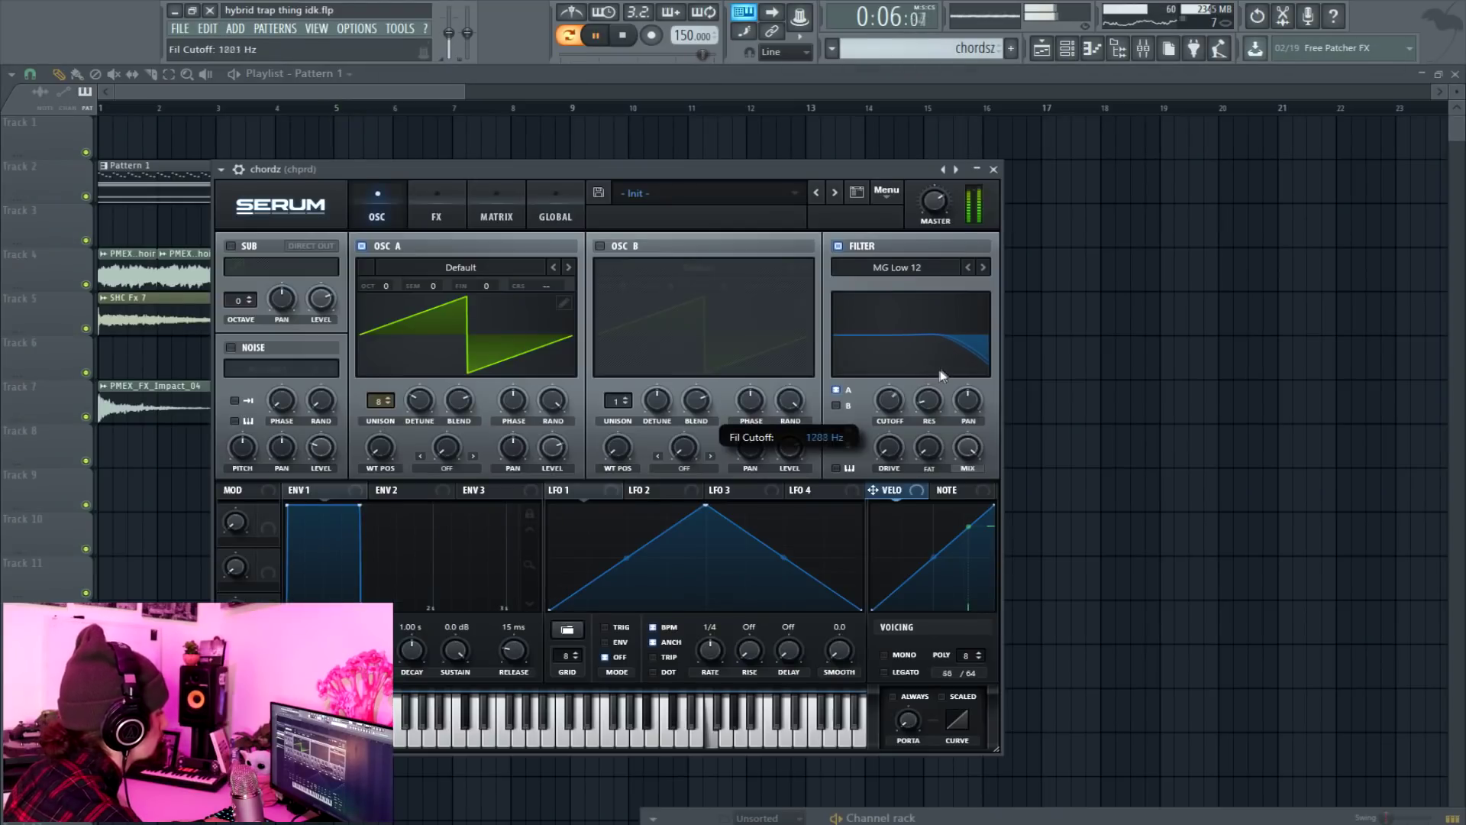
Adjust the filter cutoff of the chordz Serum patch and play back the sub pattern
drag(942, 376, 991, 343)
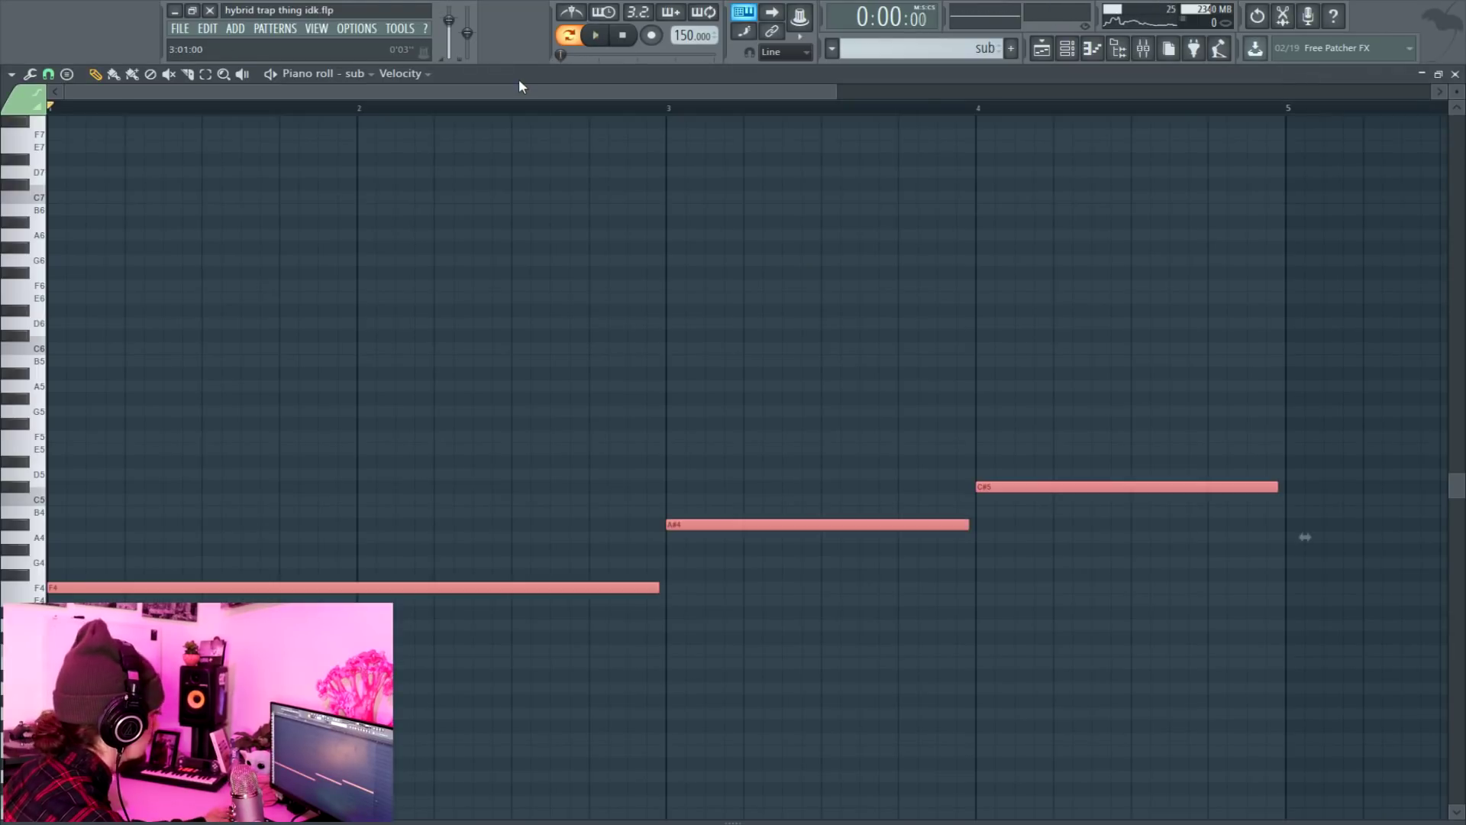
key(space)
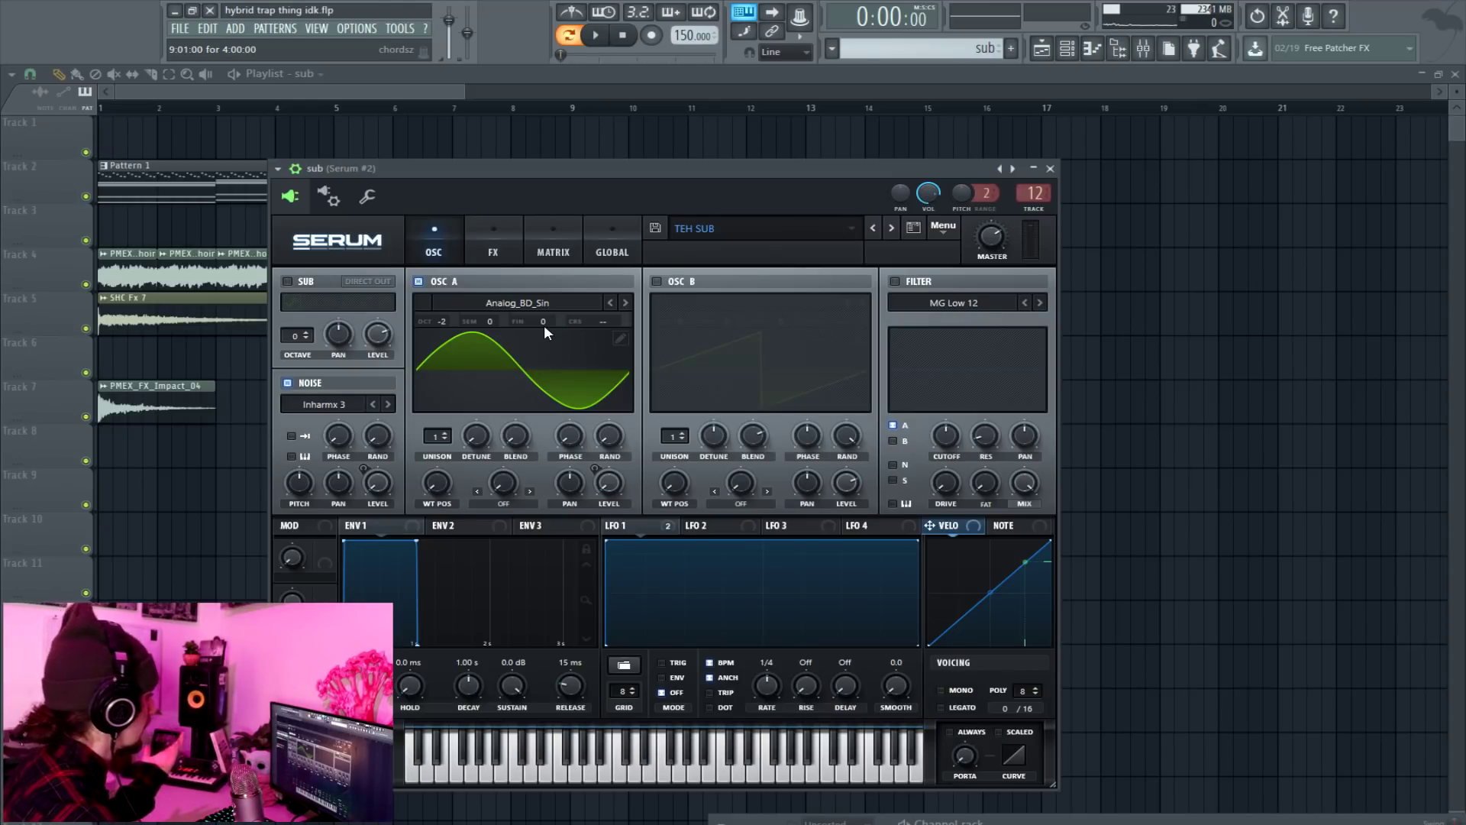
Audition the sub patch with Osc A at -1 octave and with the noise oscillator off and on, and check its effects
drag(442, 323, 459, 315)
click(596, 35)
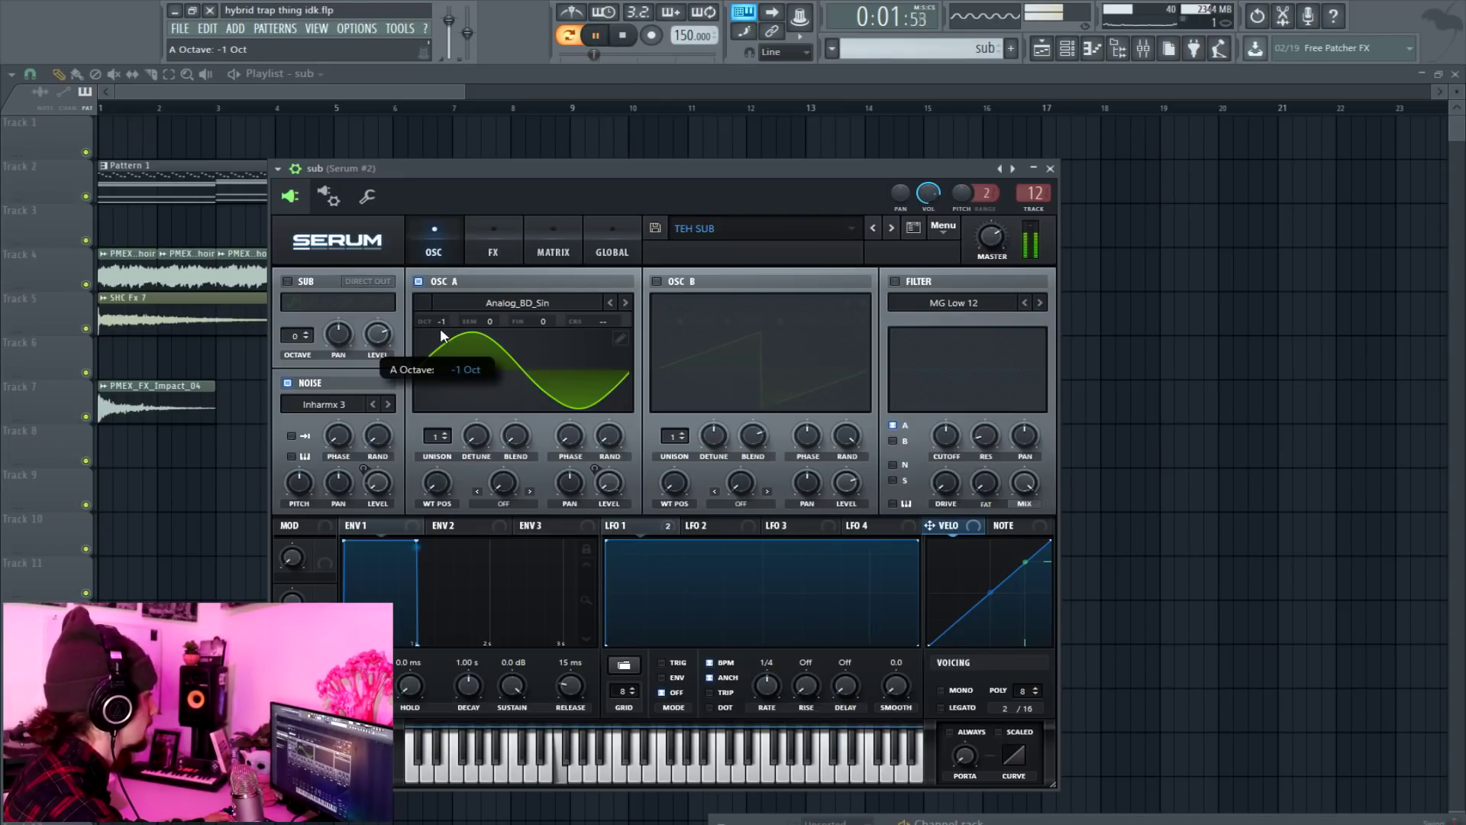
click(287, 382)
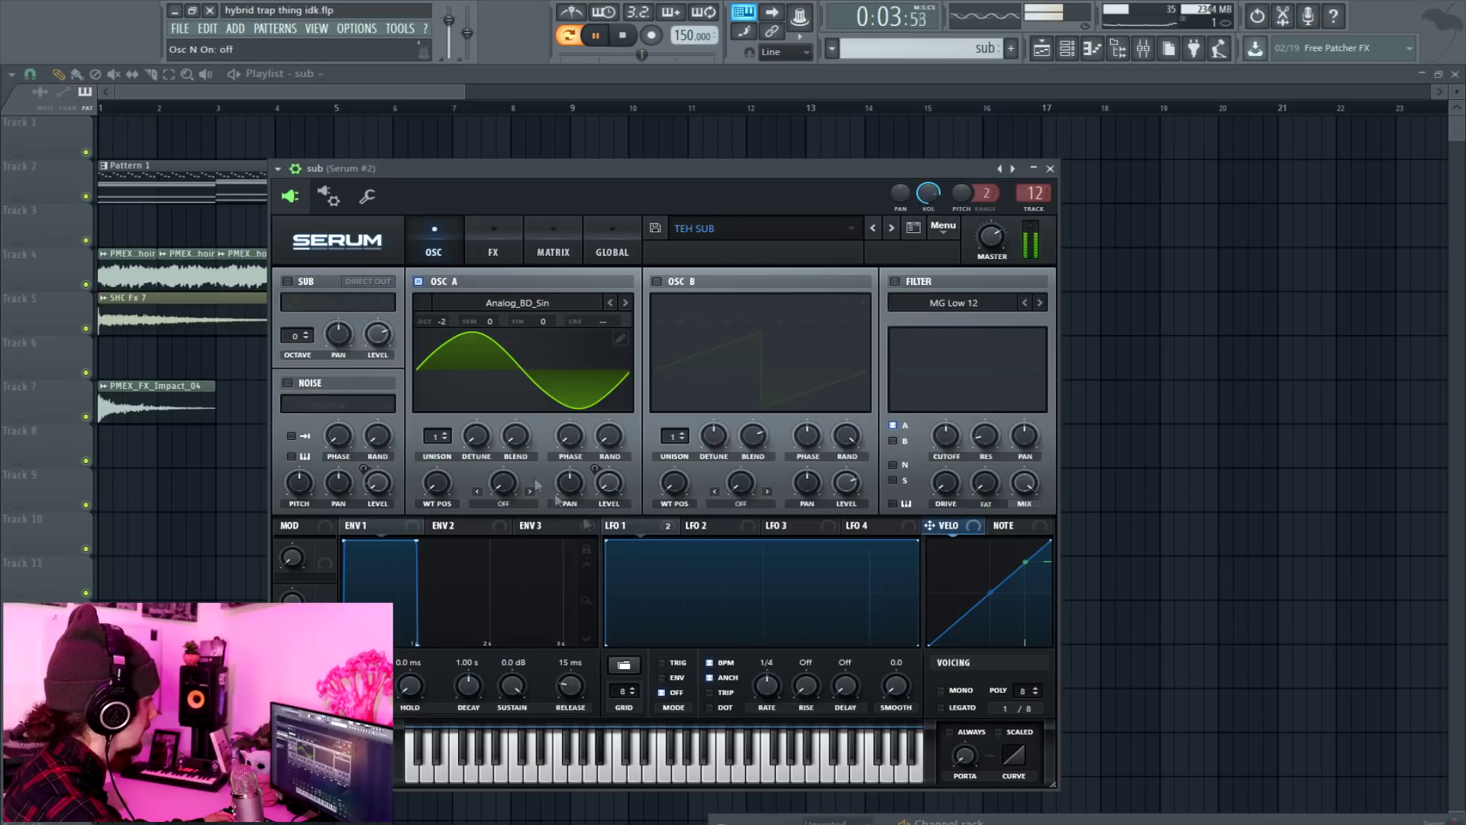
click(287, 383)
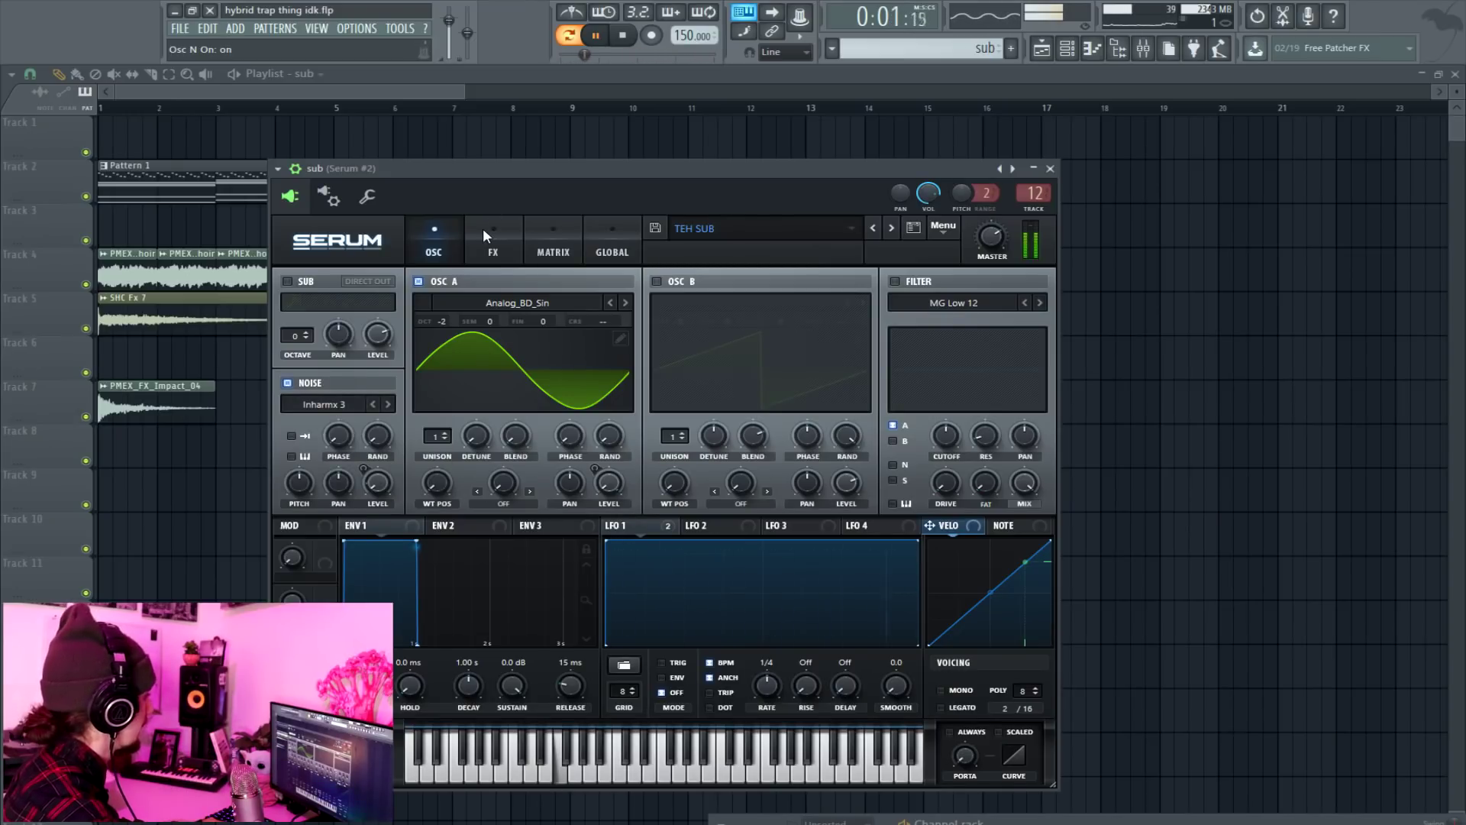
click(492, 238)
key(space)
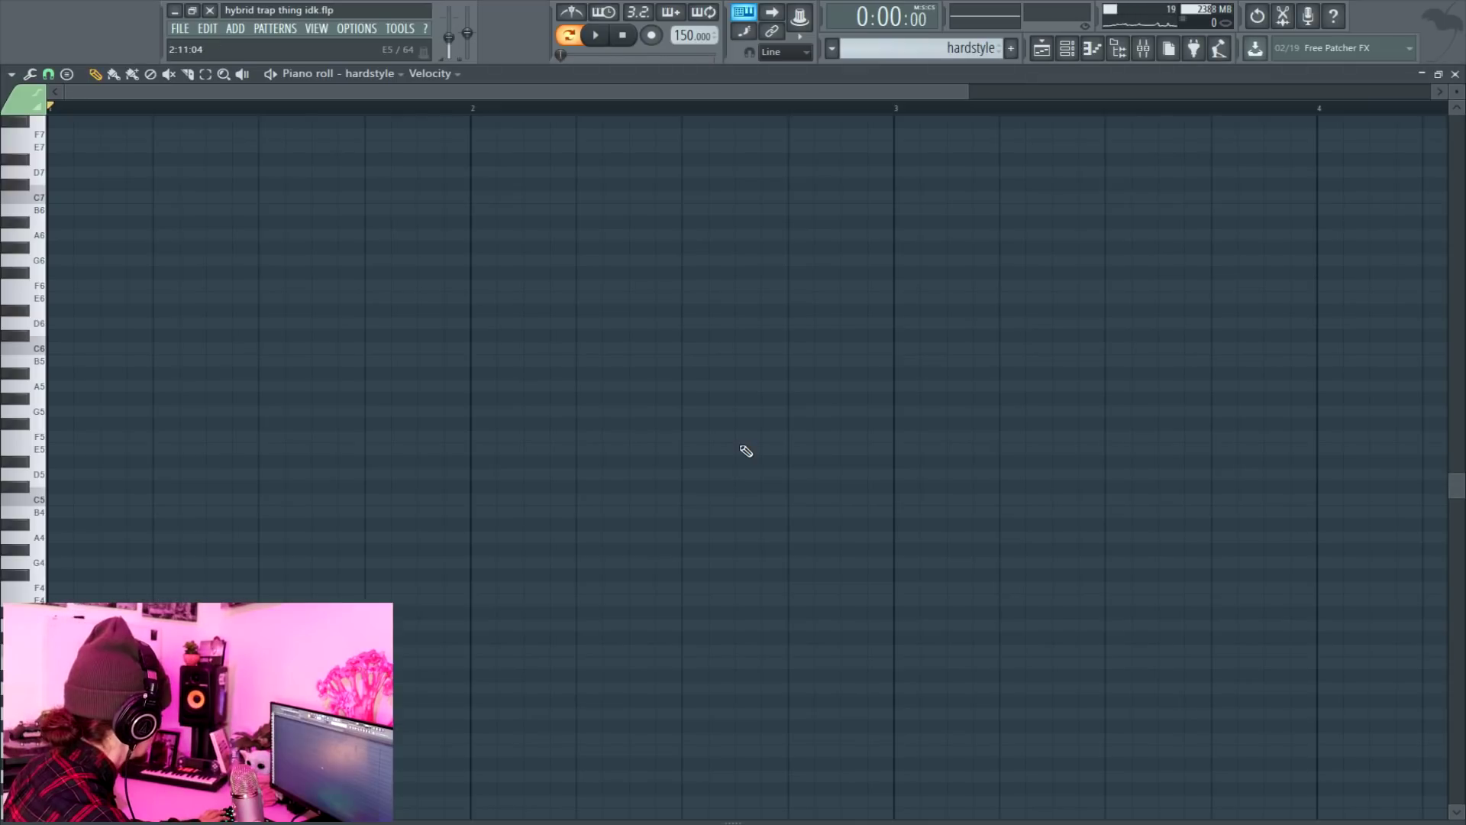
Paste the copied notes into the empty hardstyle pattern's piano roll and play it back
key(ctrl+v)
click(734, 436)
click(586, 33)
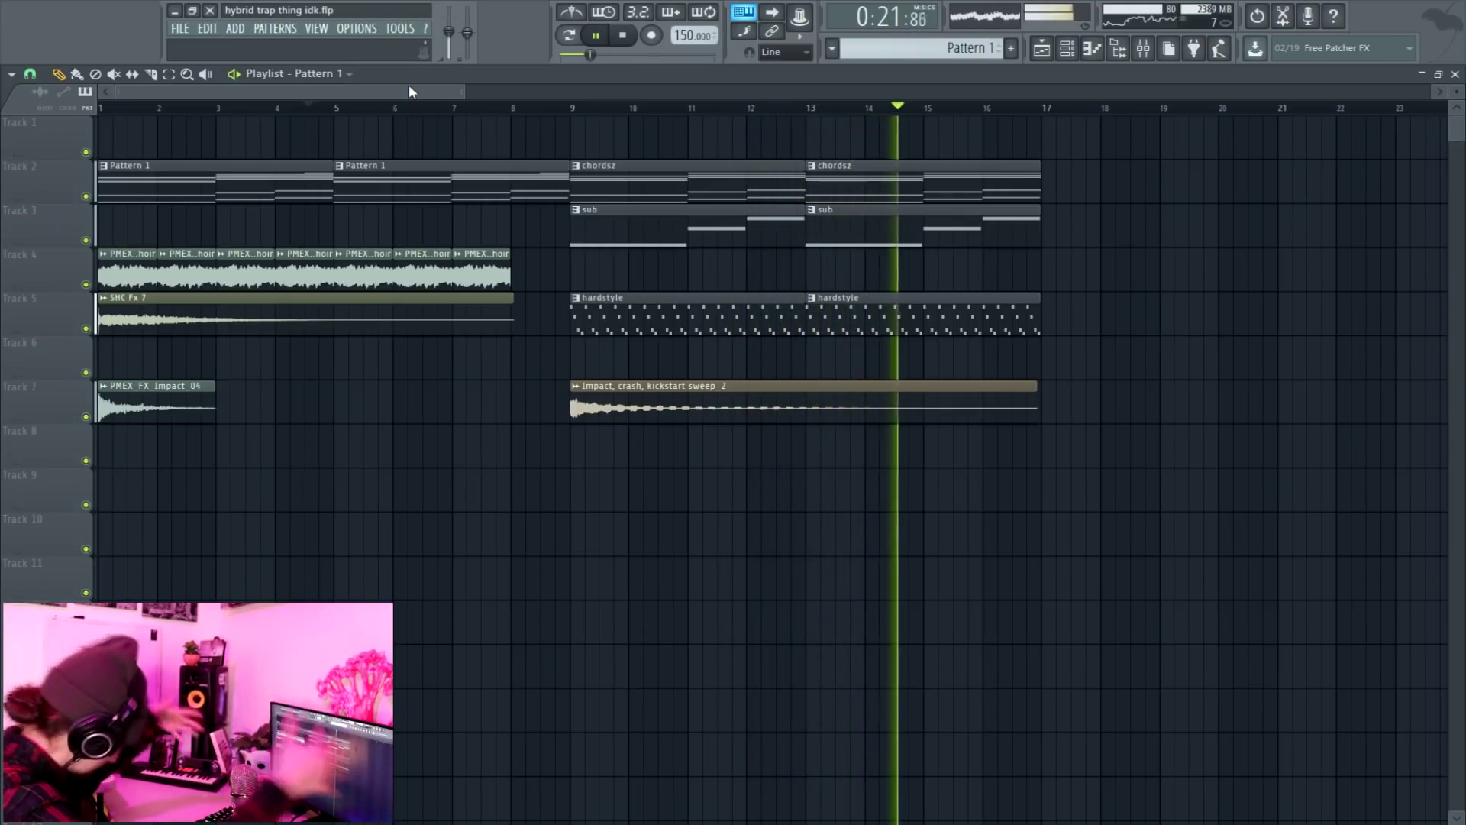
Place another one-bar choir clip on Track 4 so the second choir section reaches bar 17
key(space)
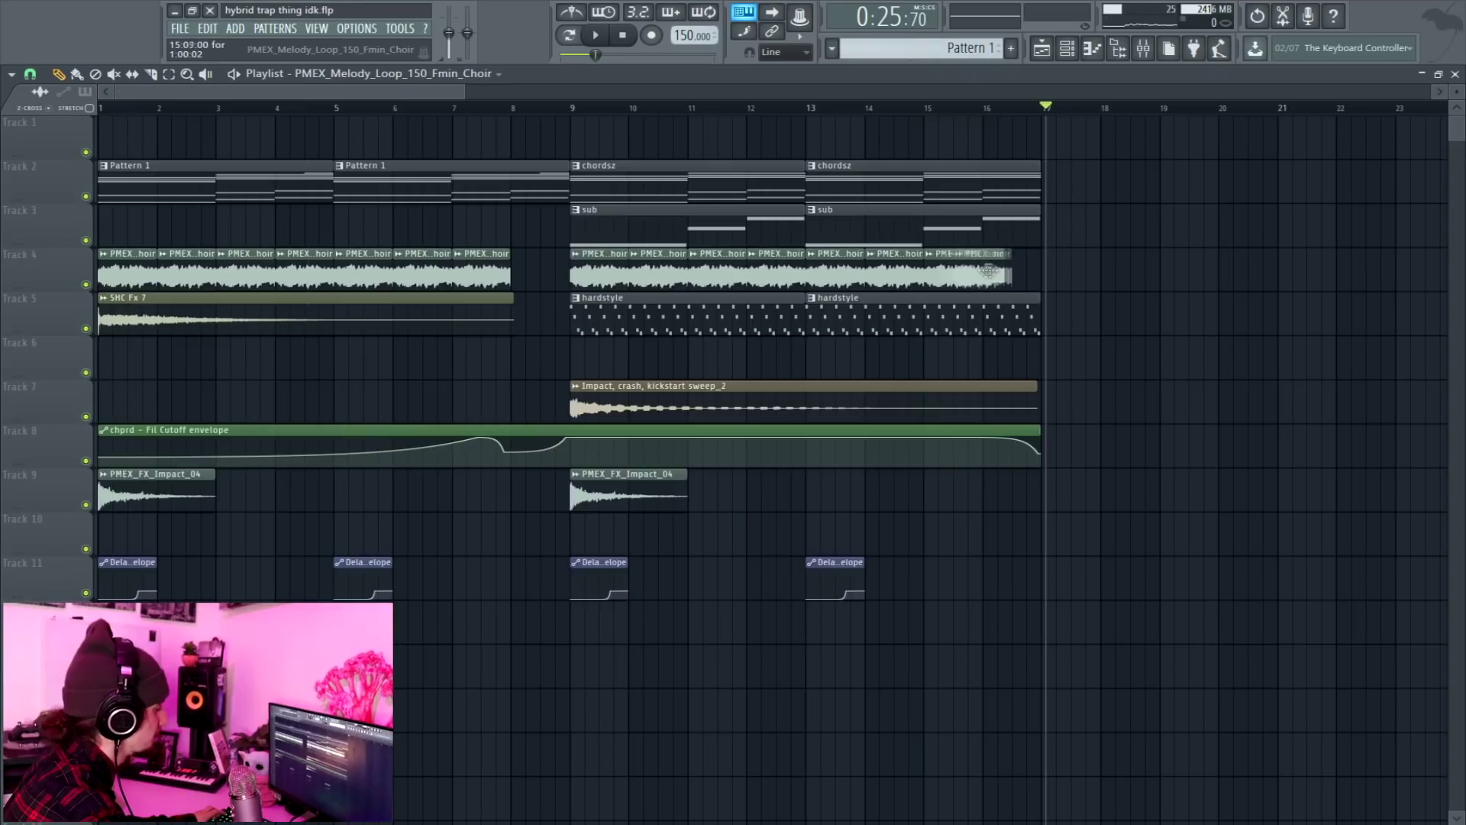
click(1013, 271)
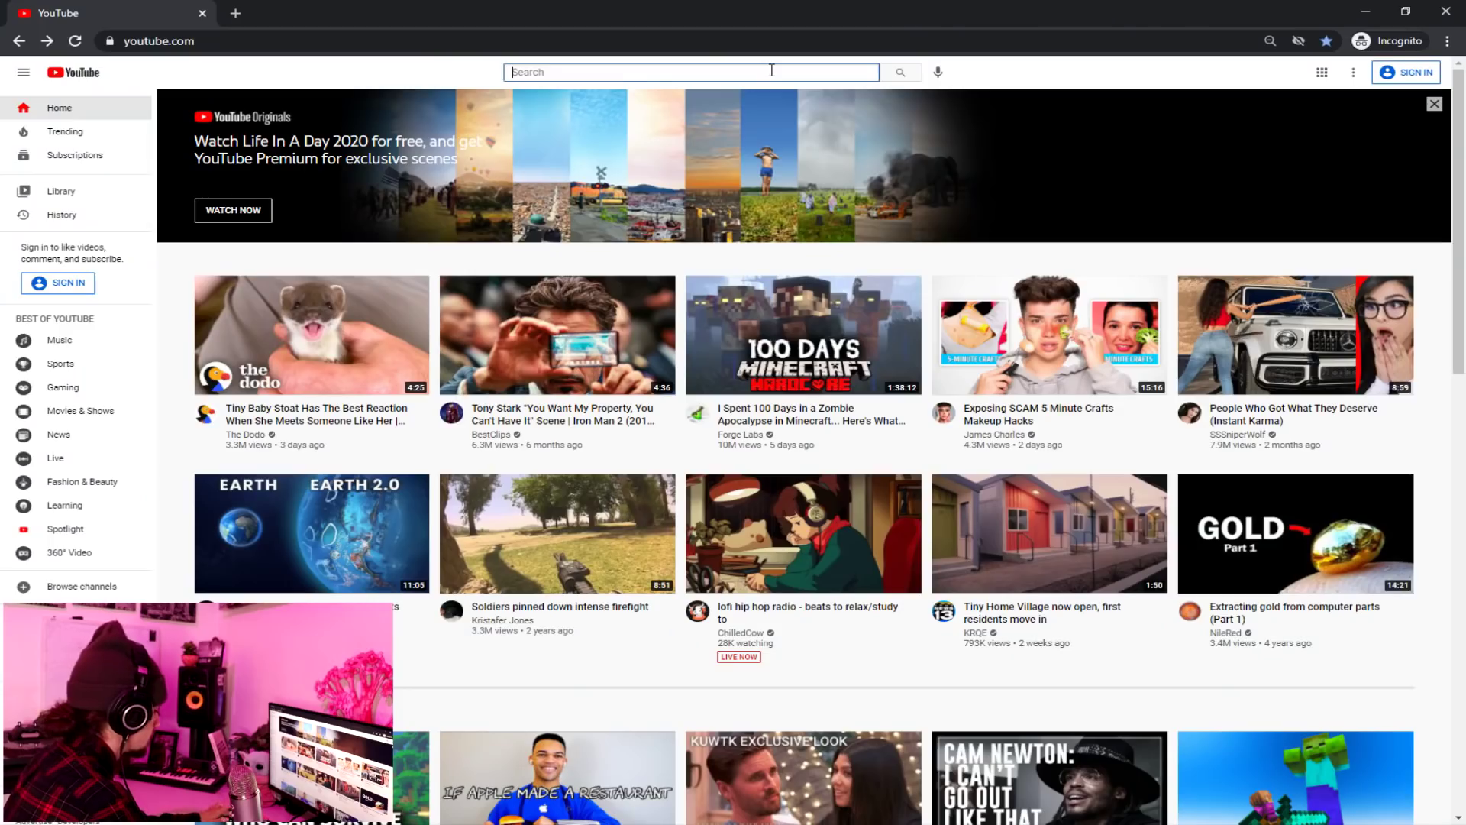
Search YouTube for "rap acepella" and open the video "Nipsey Hussle Ft. Rick Ross - Mark My Words (Acapella Dirty)"
text(rap acepl)
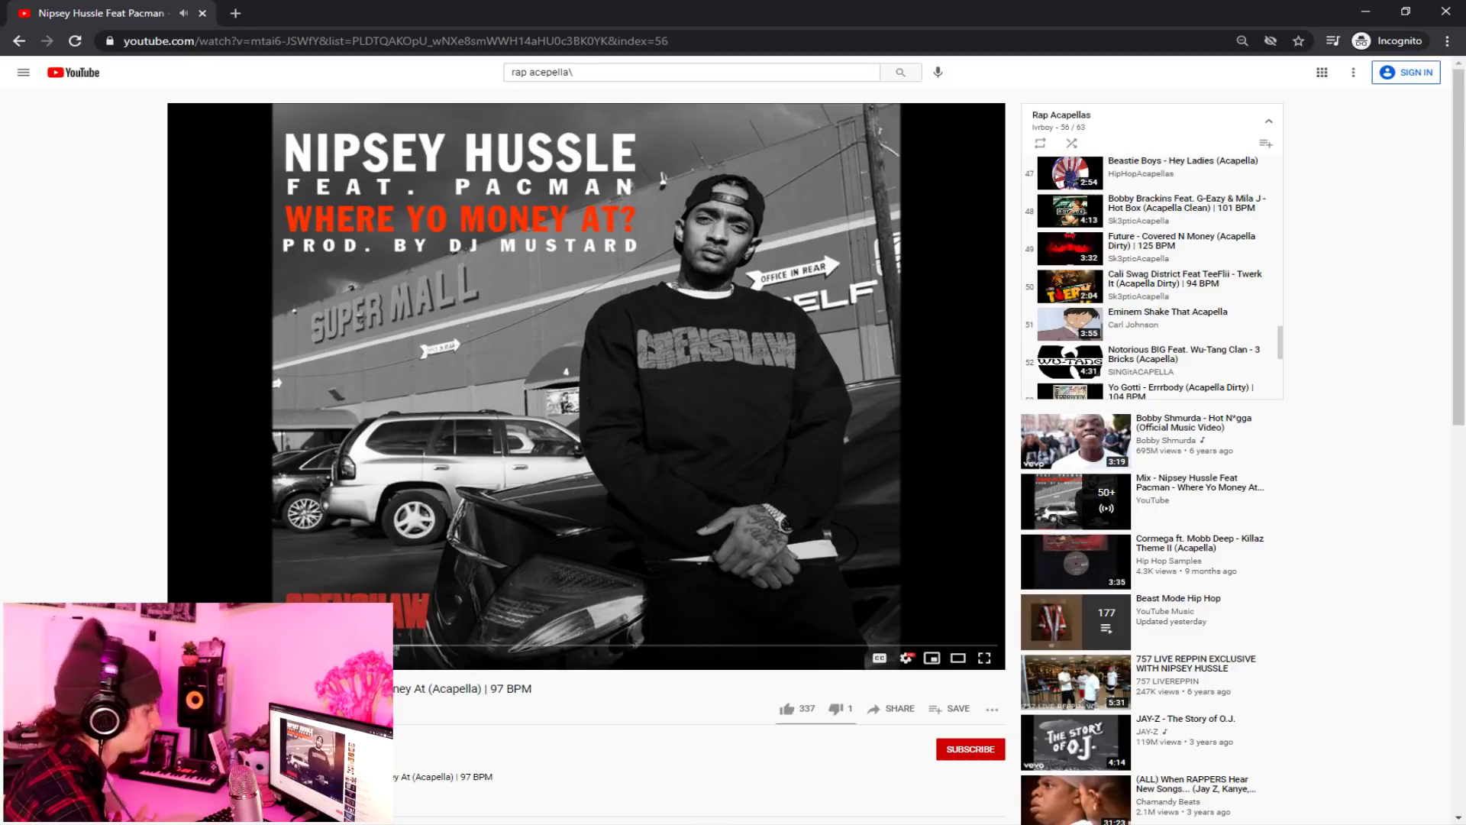
scroll(1220, 373, down, 15)
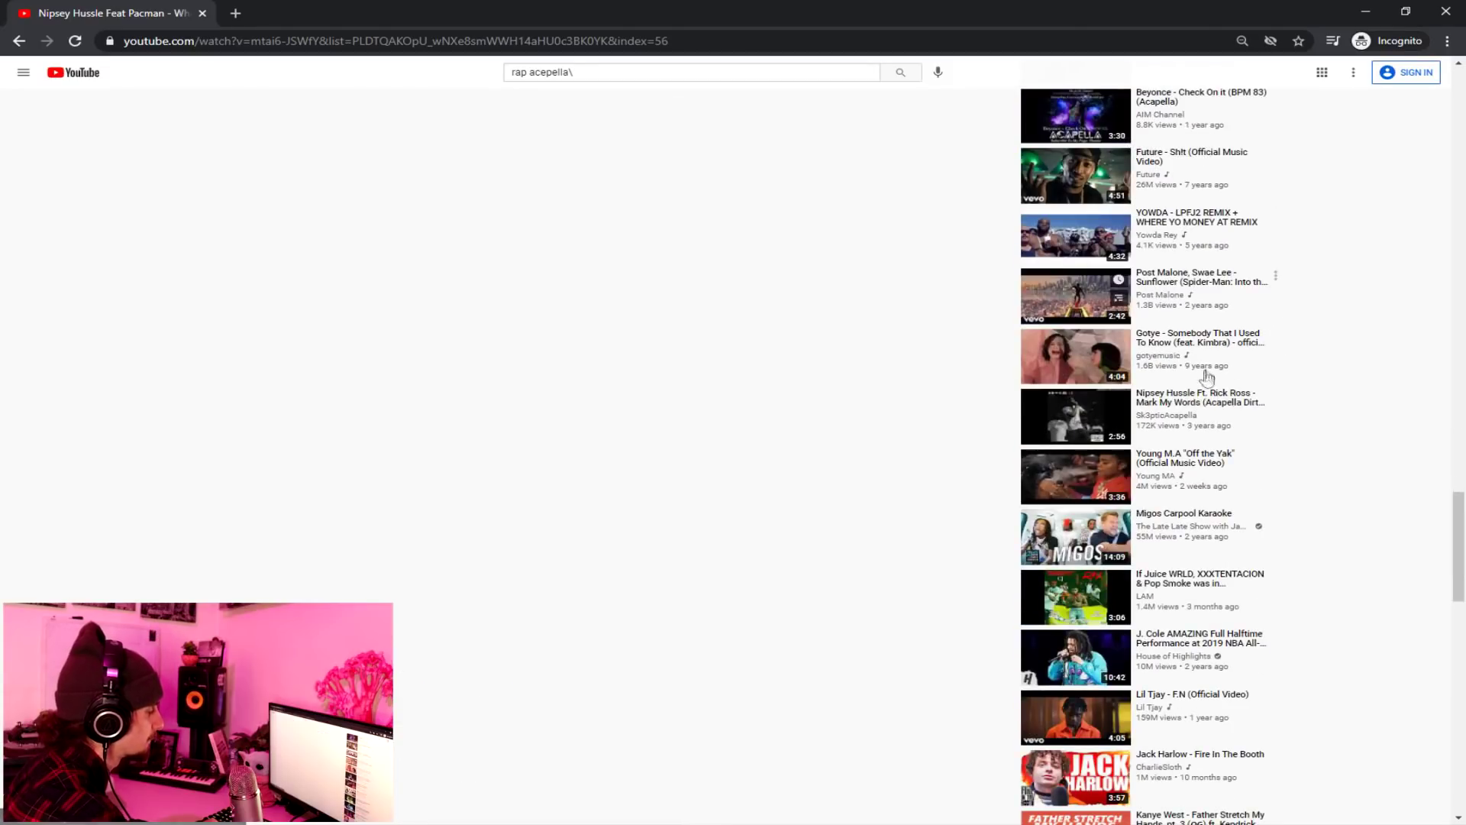
click(1167, 409)
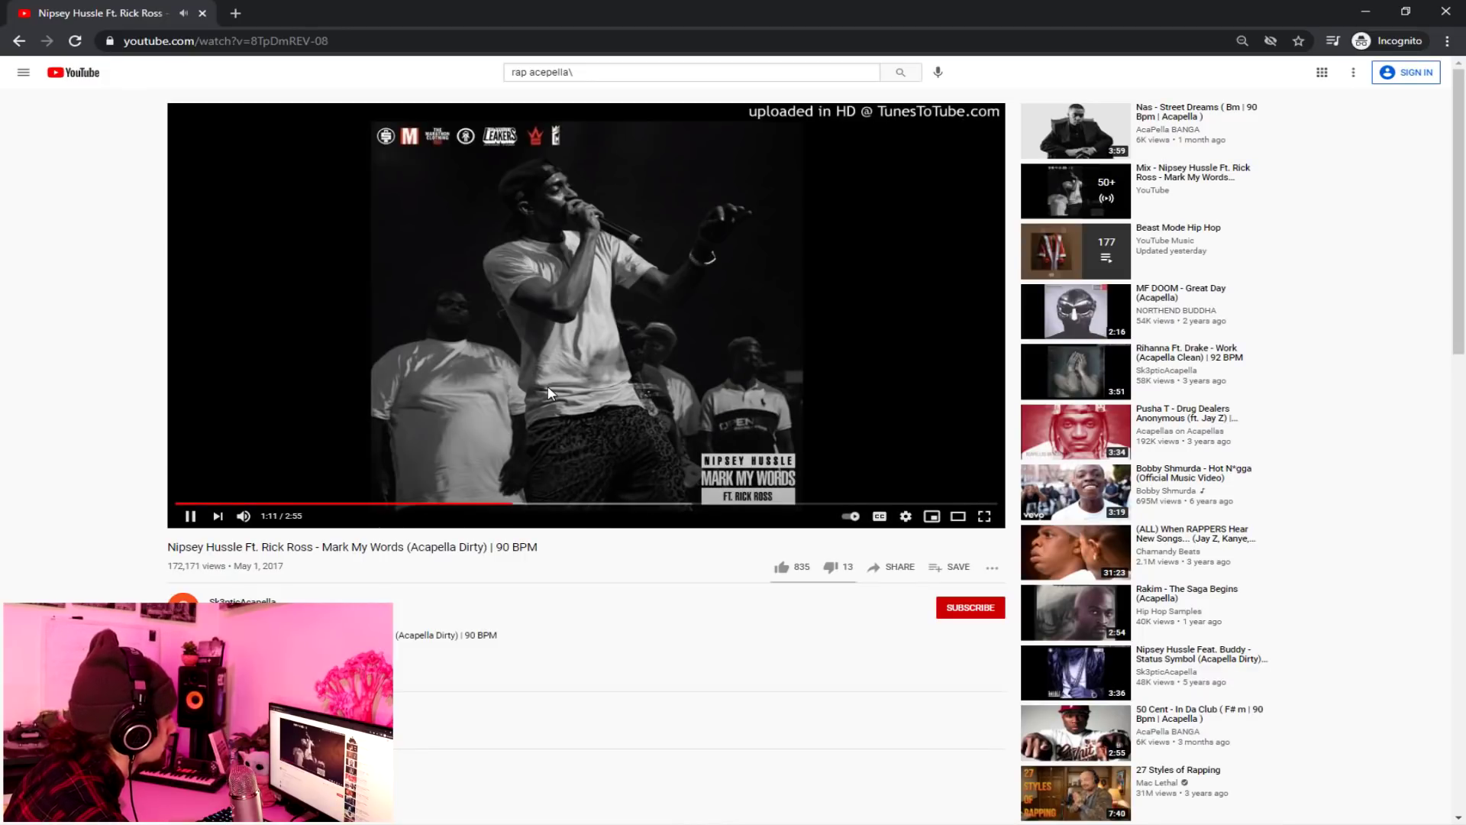
Pause the acapella video and copy its web address
click(548, 393)
click(321, 40)
right_click(317, 41)
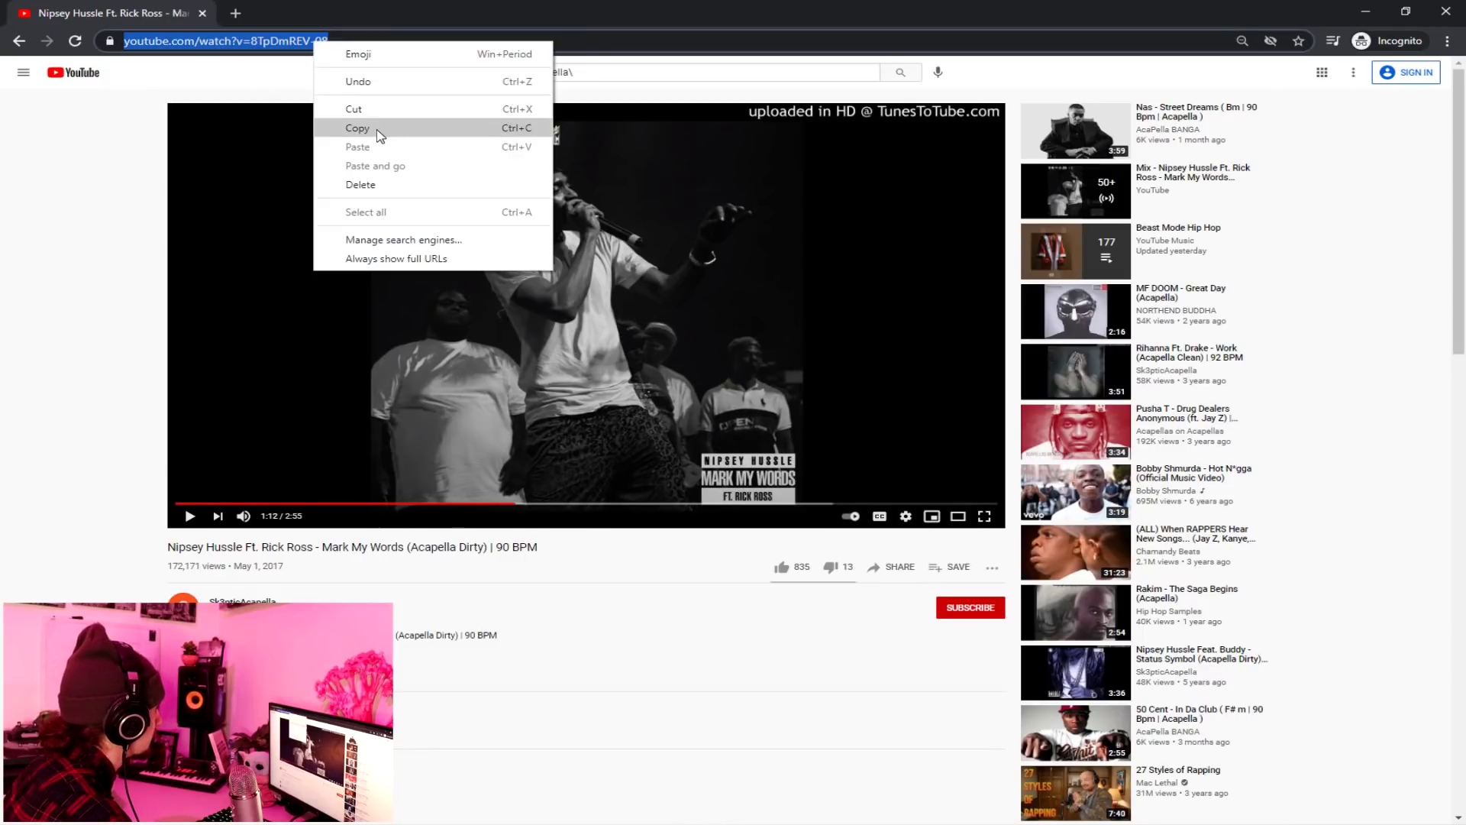
click(428, 125)
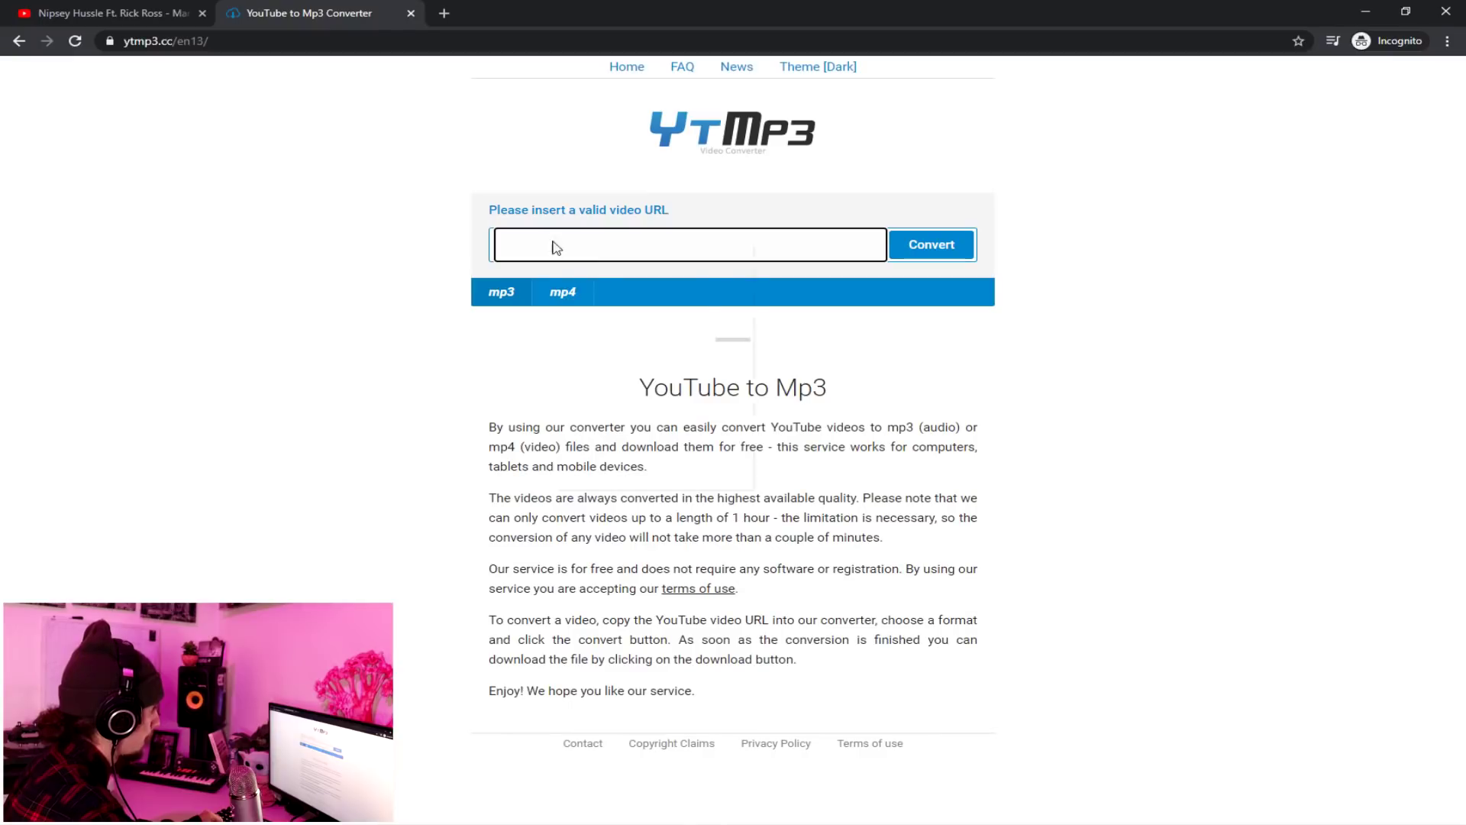
Paste the copied video address into the YtMp3 converter and convert it to mp3
right_click(555, 246)
click(603, 363)
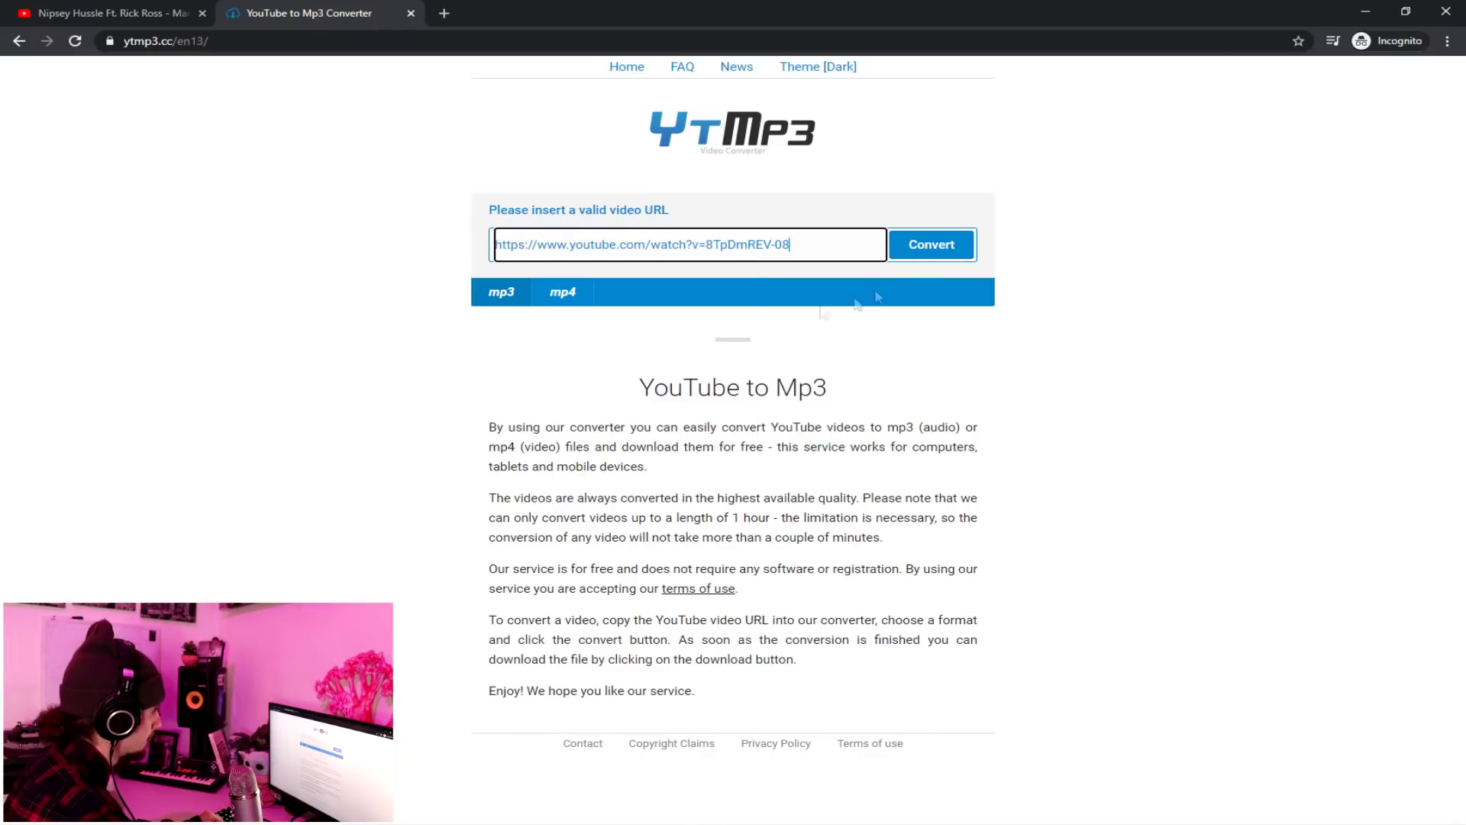
click(926, 251)
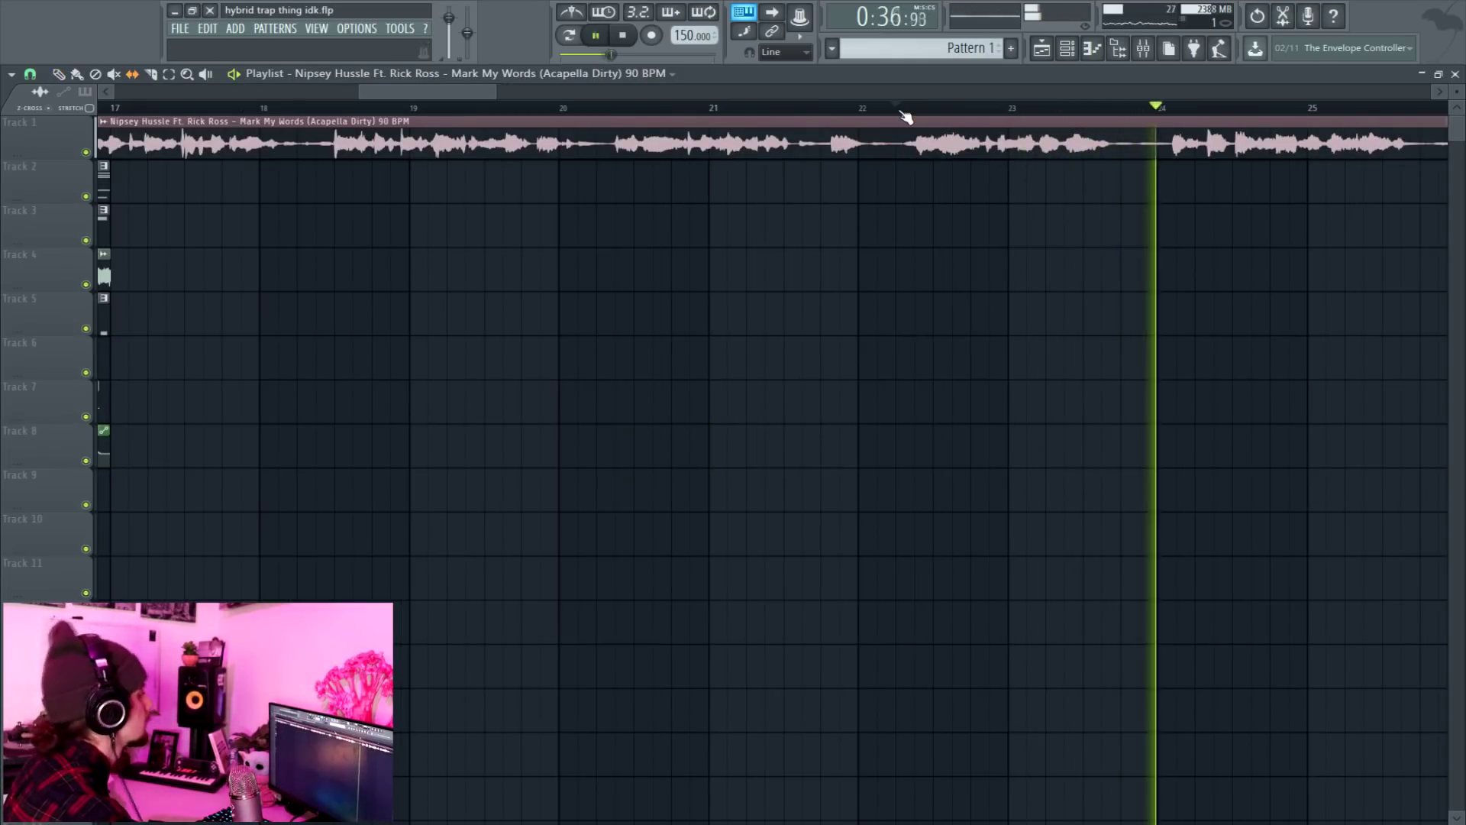
Listen to the Nipsey Hussle acapella from just after bar 22 and check its chopped phrases against the arrangement
click(902, 112)
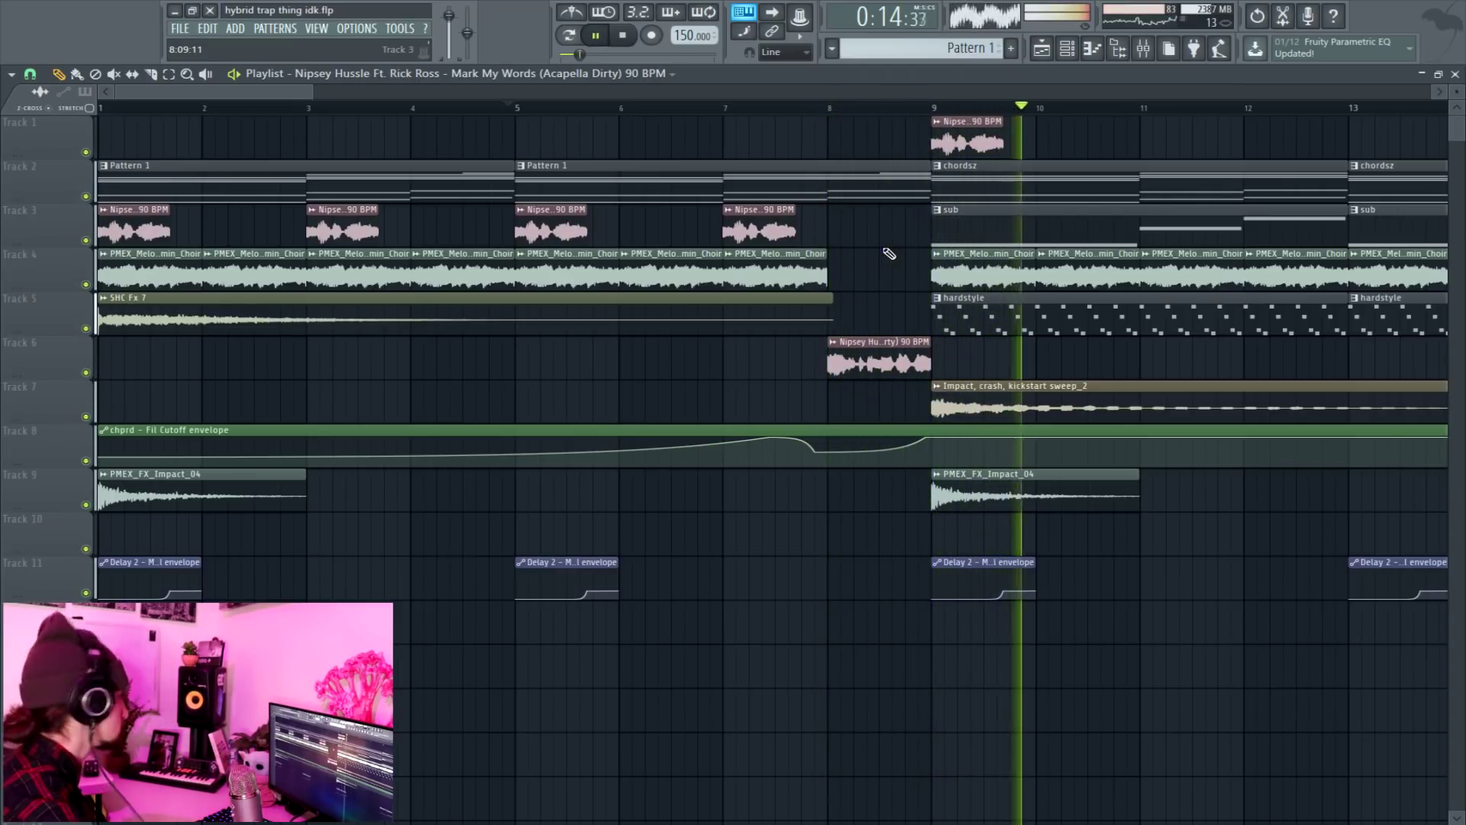
key(space)
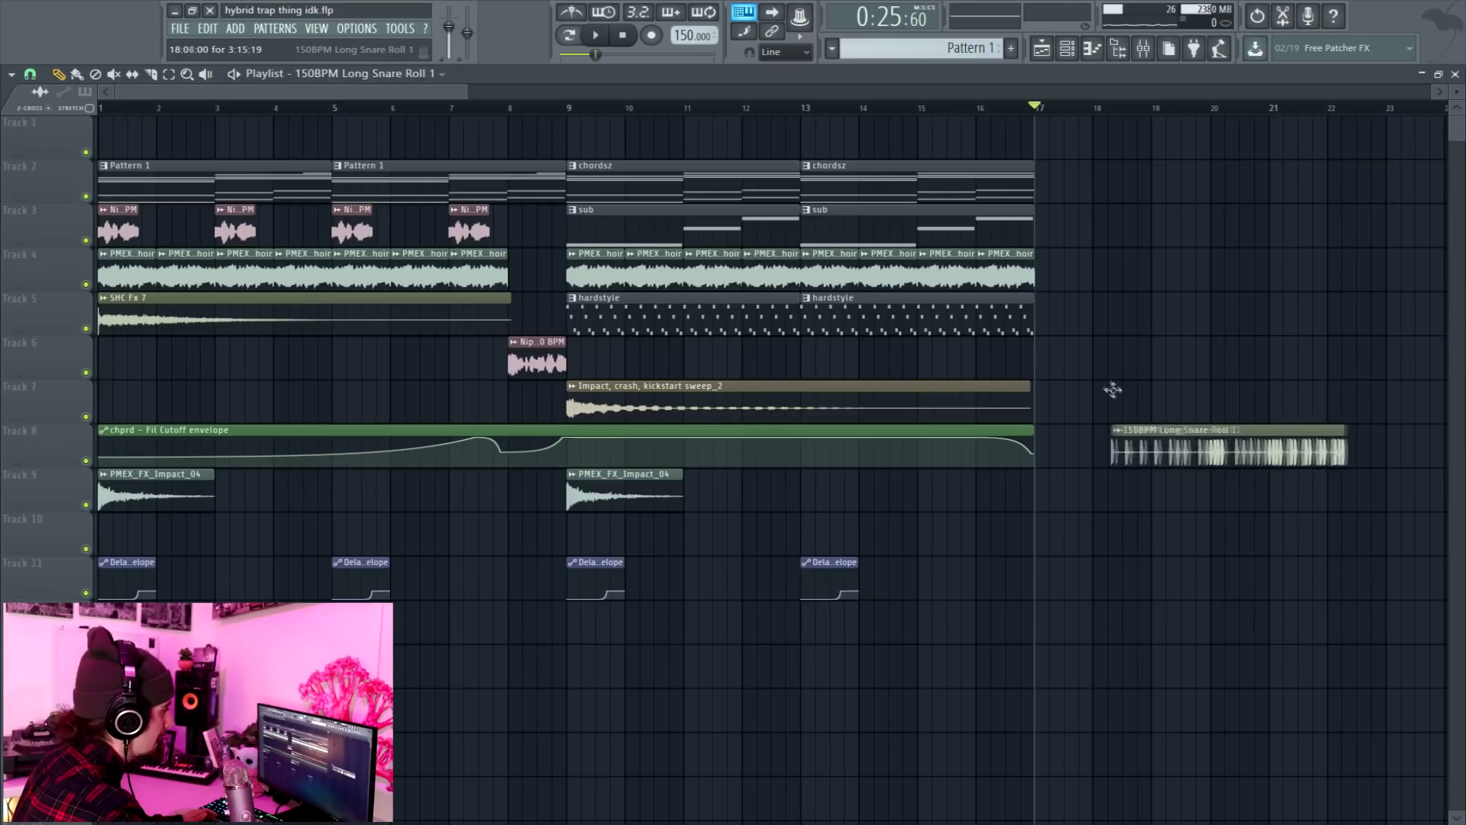
Move the 150BPM Long Snare Roll 1 clip to bar 17 and copy the short vocal chop from bar 18 to bar 19
drag(1113, 386, 1044, 332)
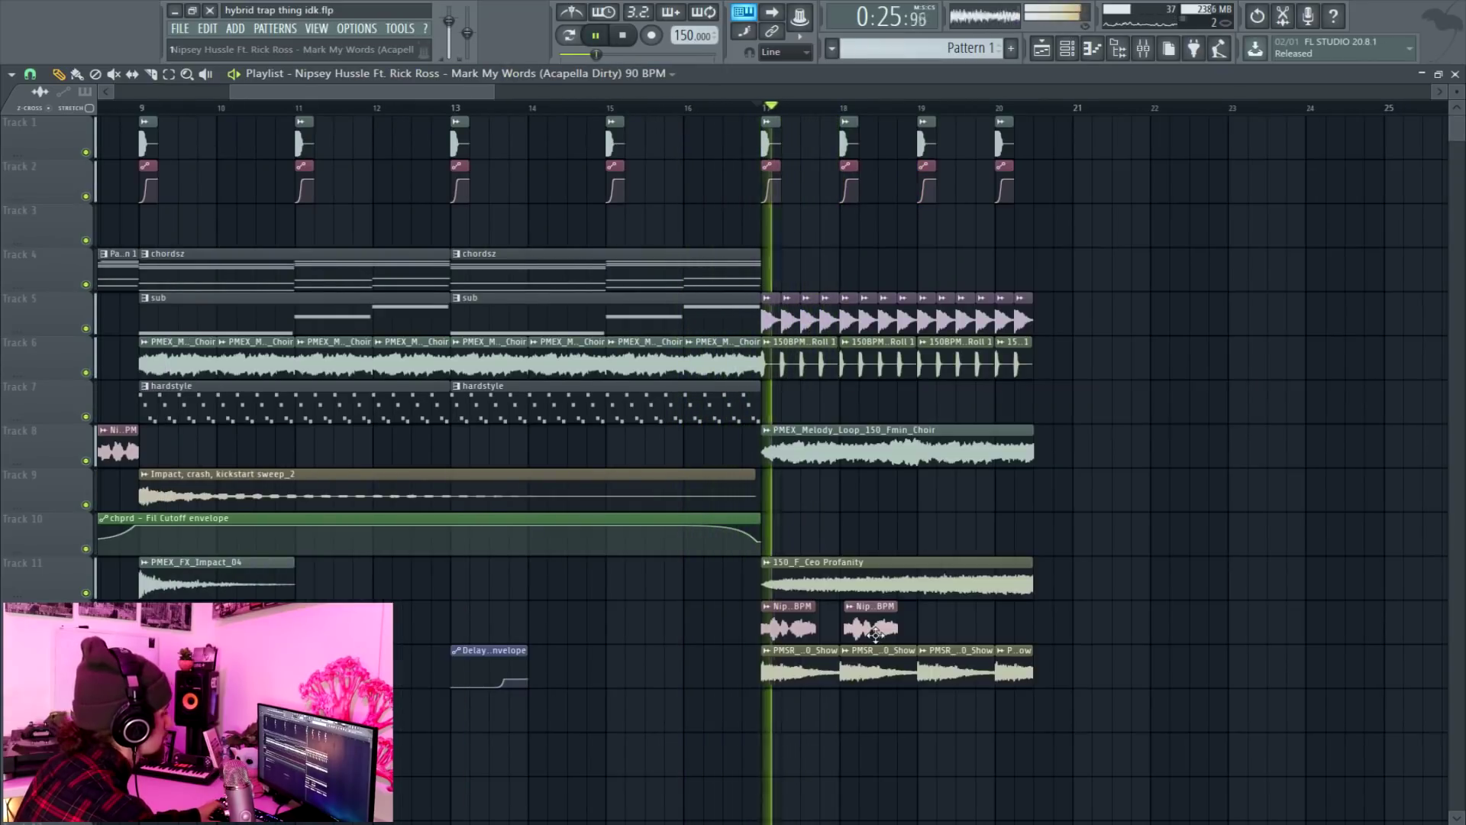
drag(876, 635, 952, 626)
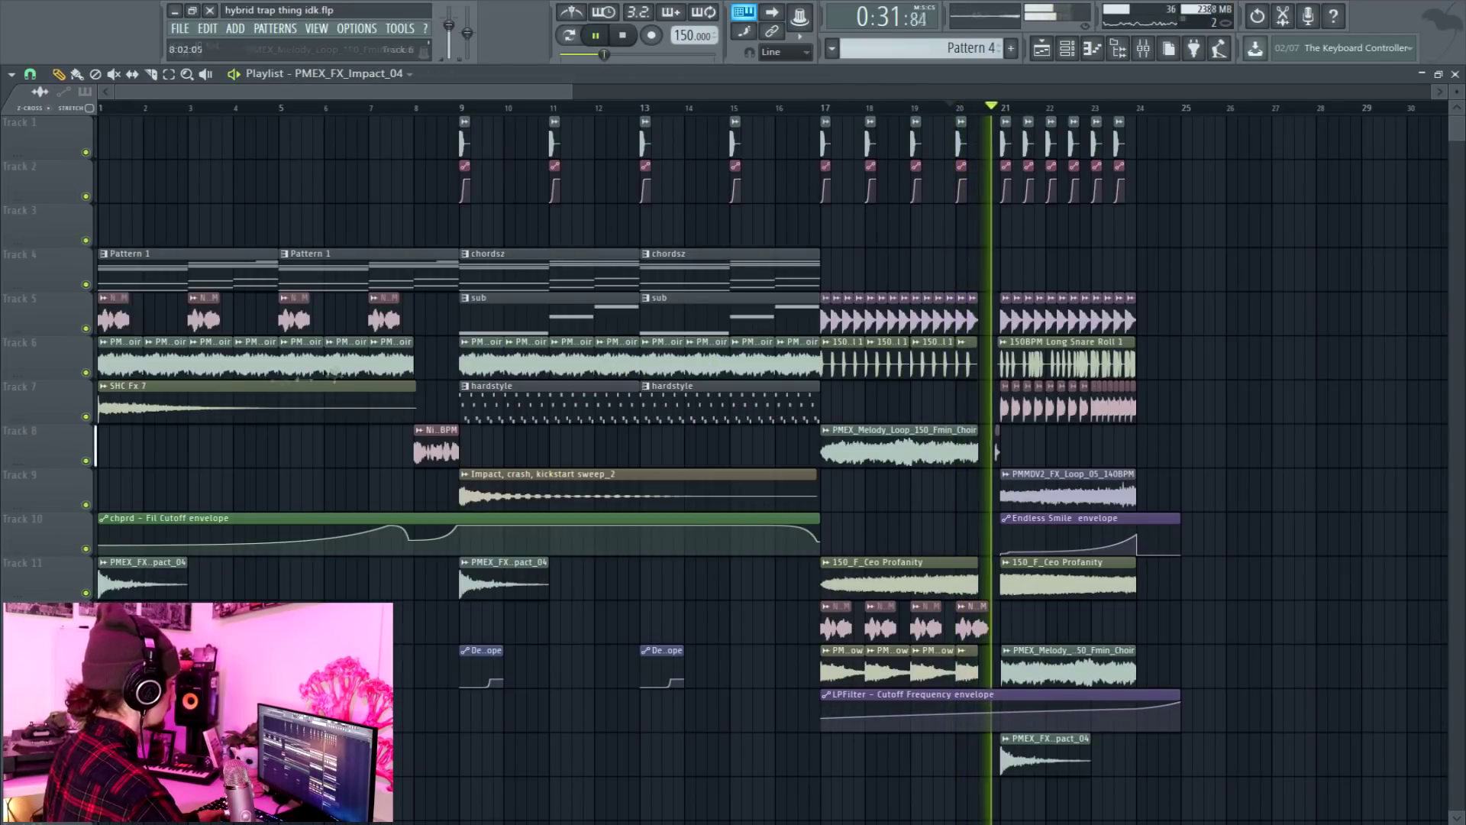
Copy the Track 8 vocal clip from bar 8 to bar 24 and move the PMRDW_FX_35 clip to bar 24 on Track 12
click(409, 448)
click(1140, 455)
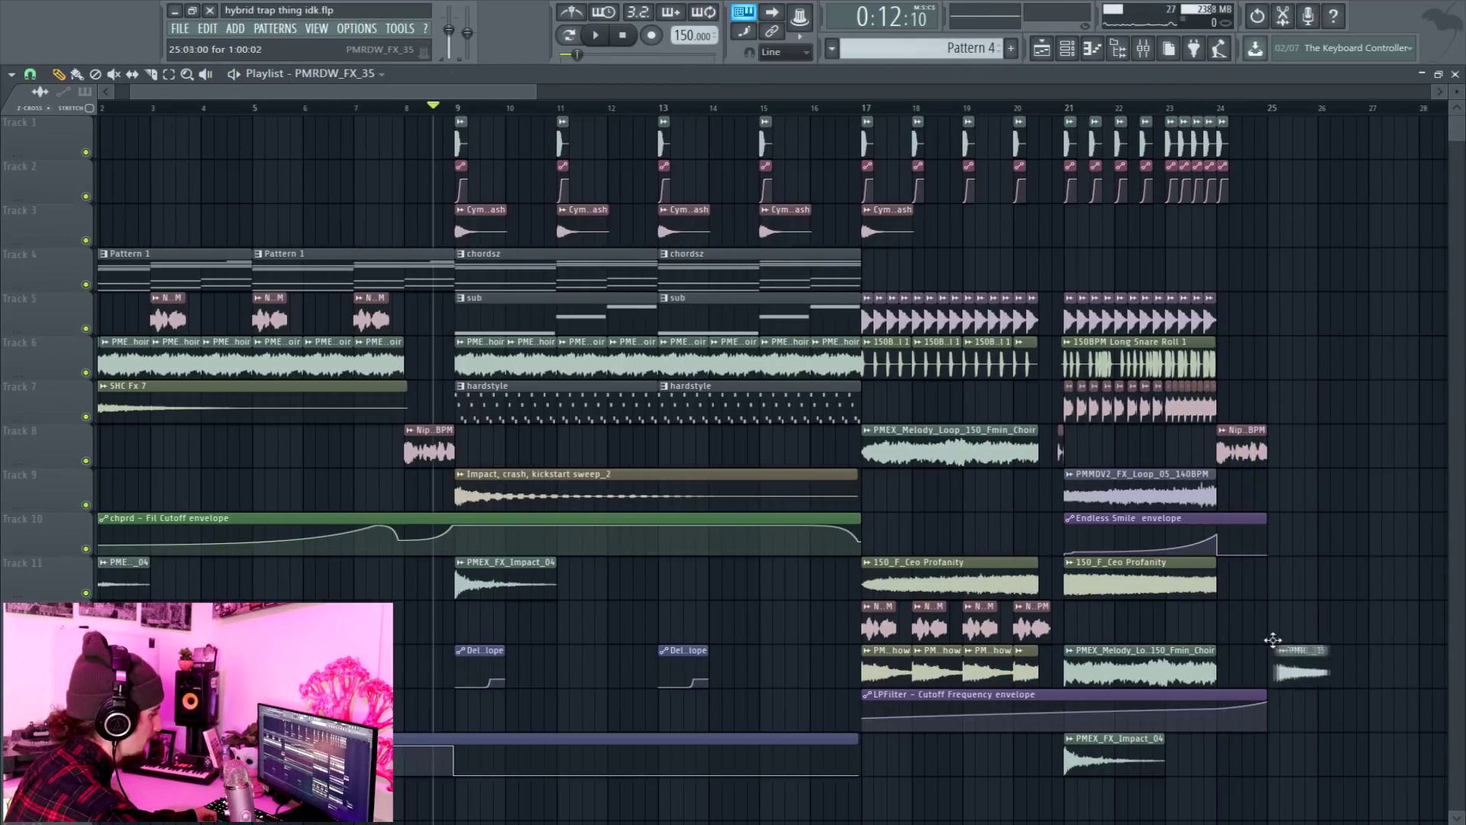
drag(1273, 640, 1236, 617)
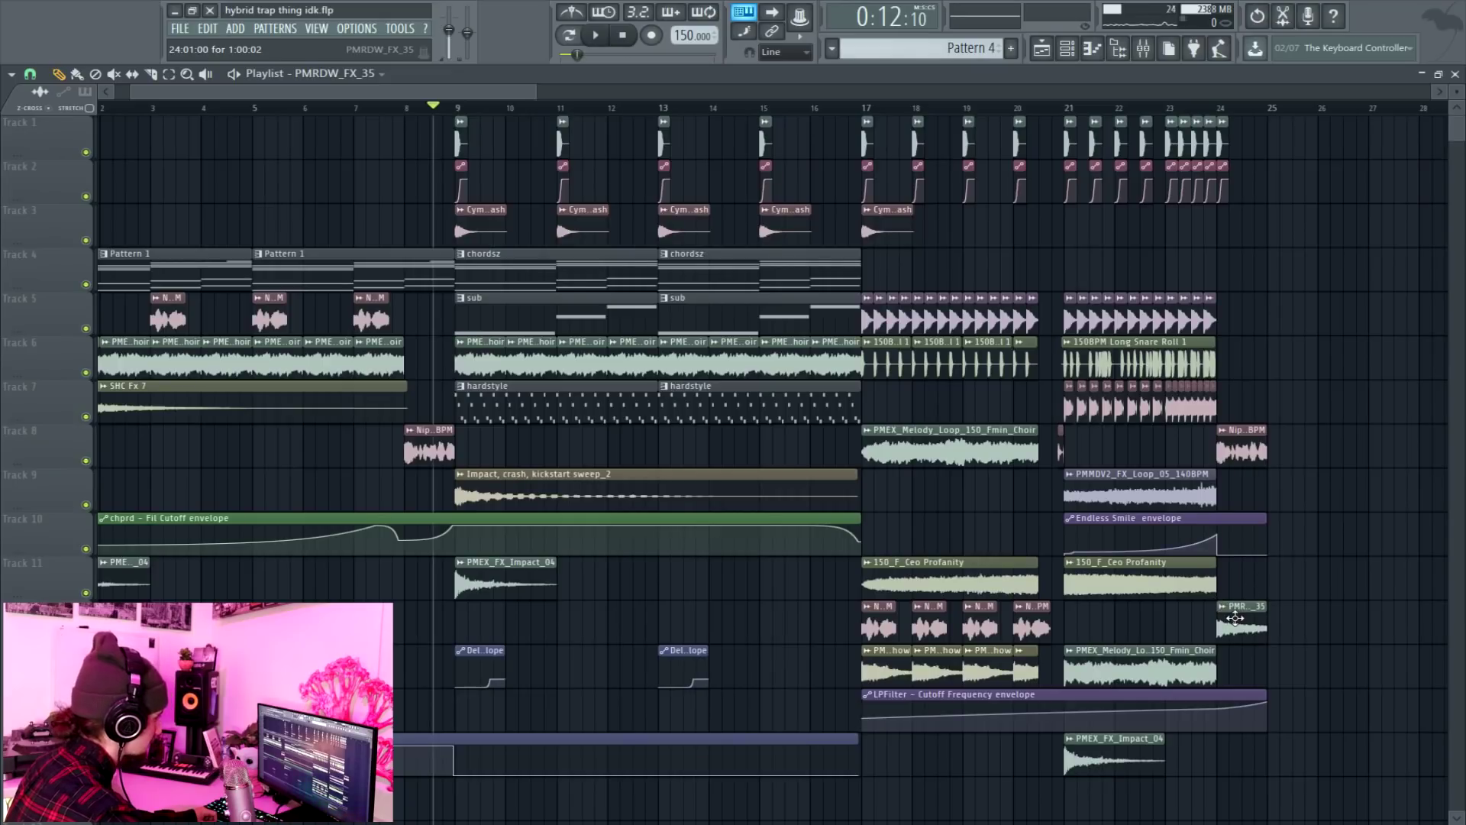
Trim the Bitspeek mix level envelope clip to end at bar 25 and play back the vocal at bar 24
drag(1238, 690, 1010, 690)
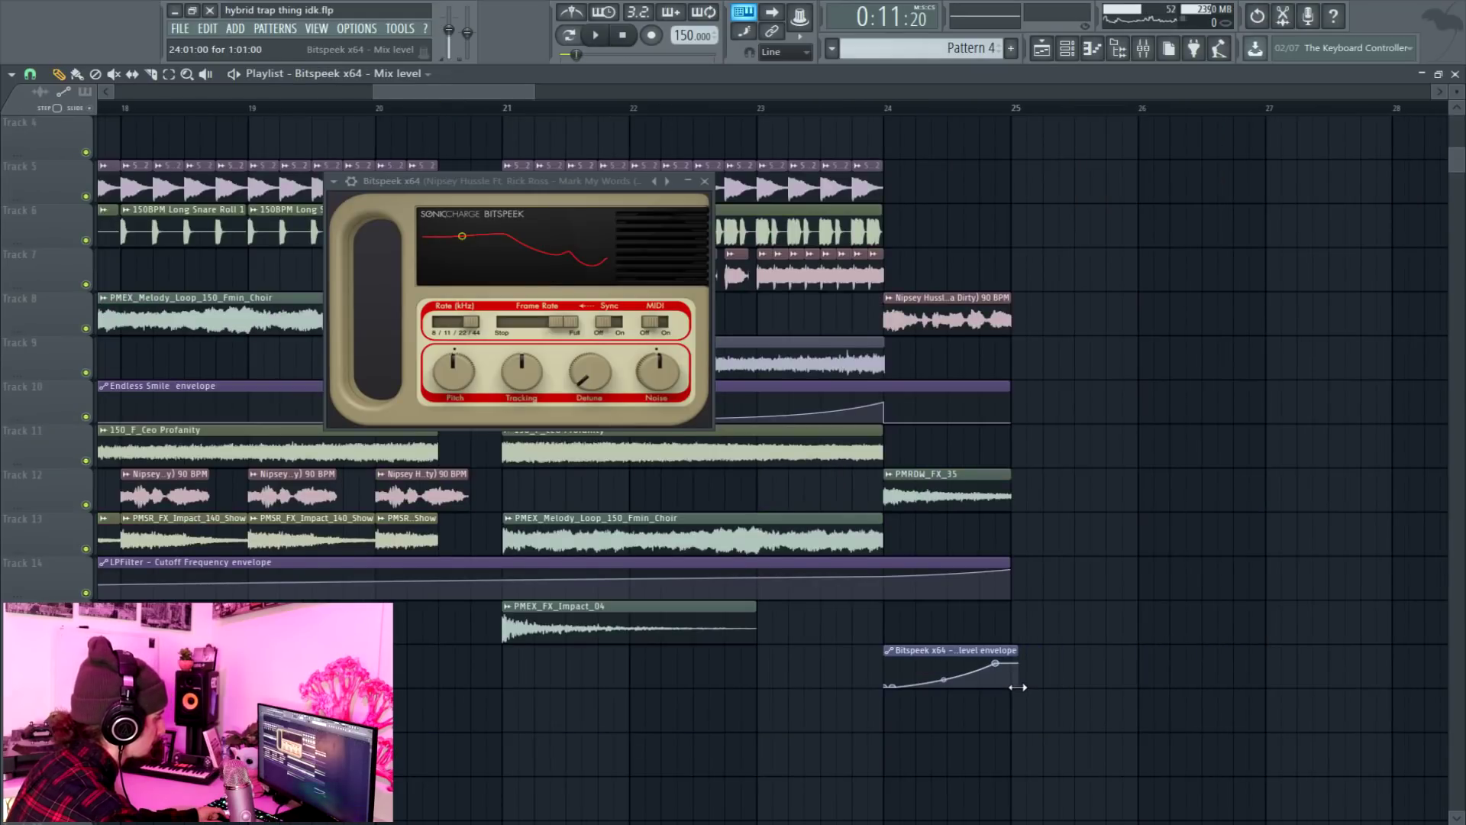
key(space)
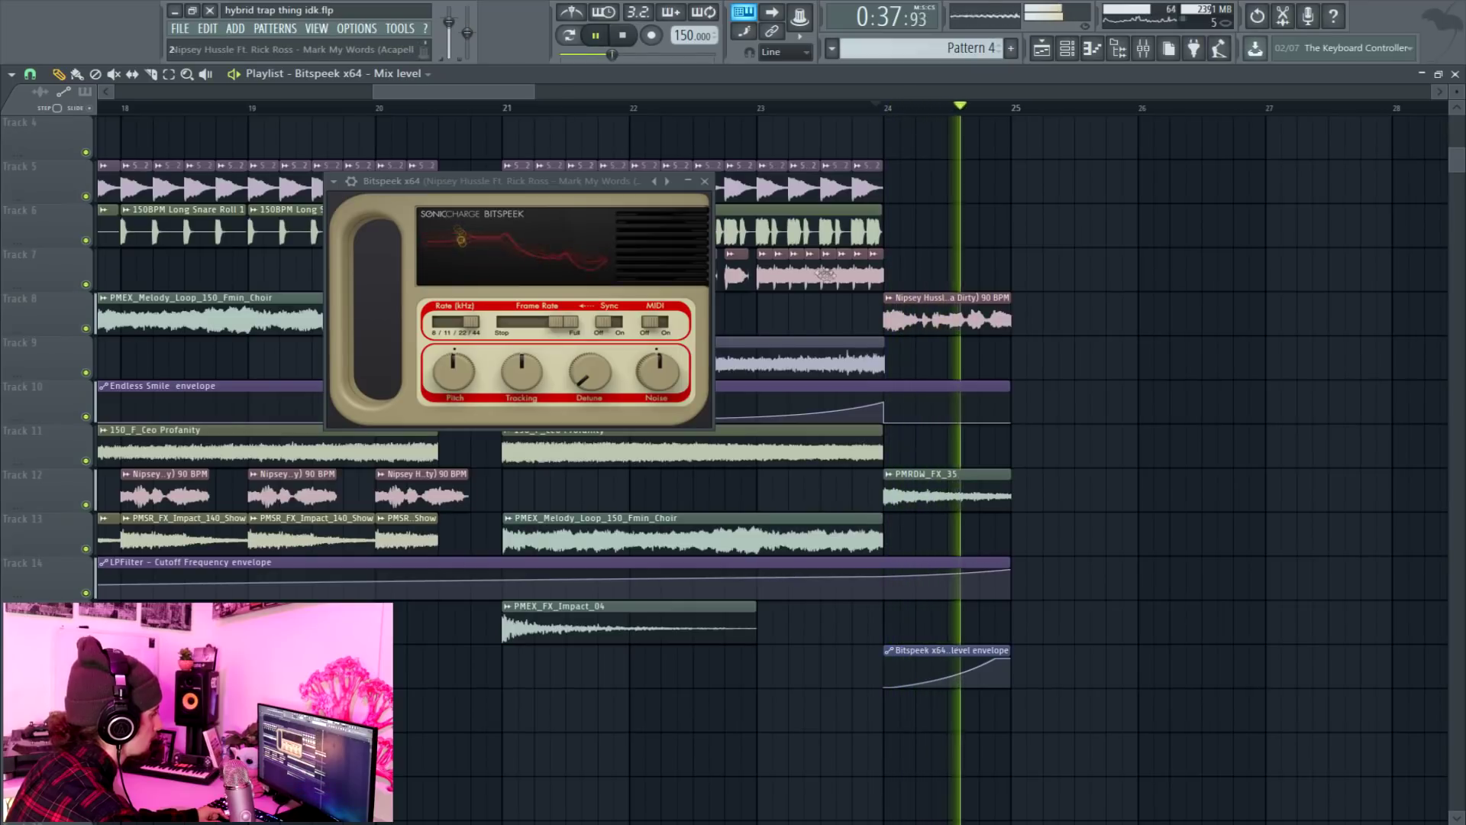
drag(1010, 298, 1303, 297)
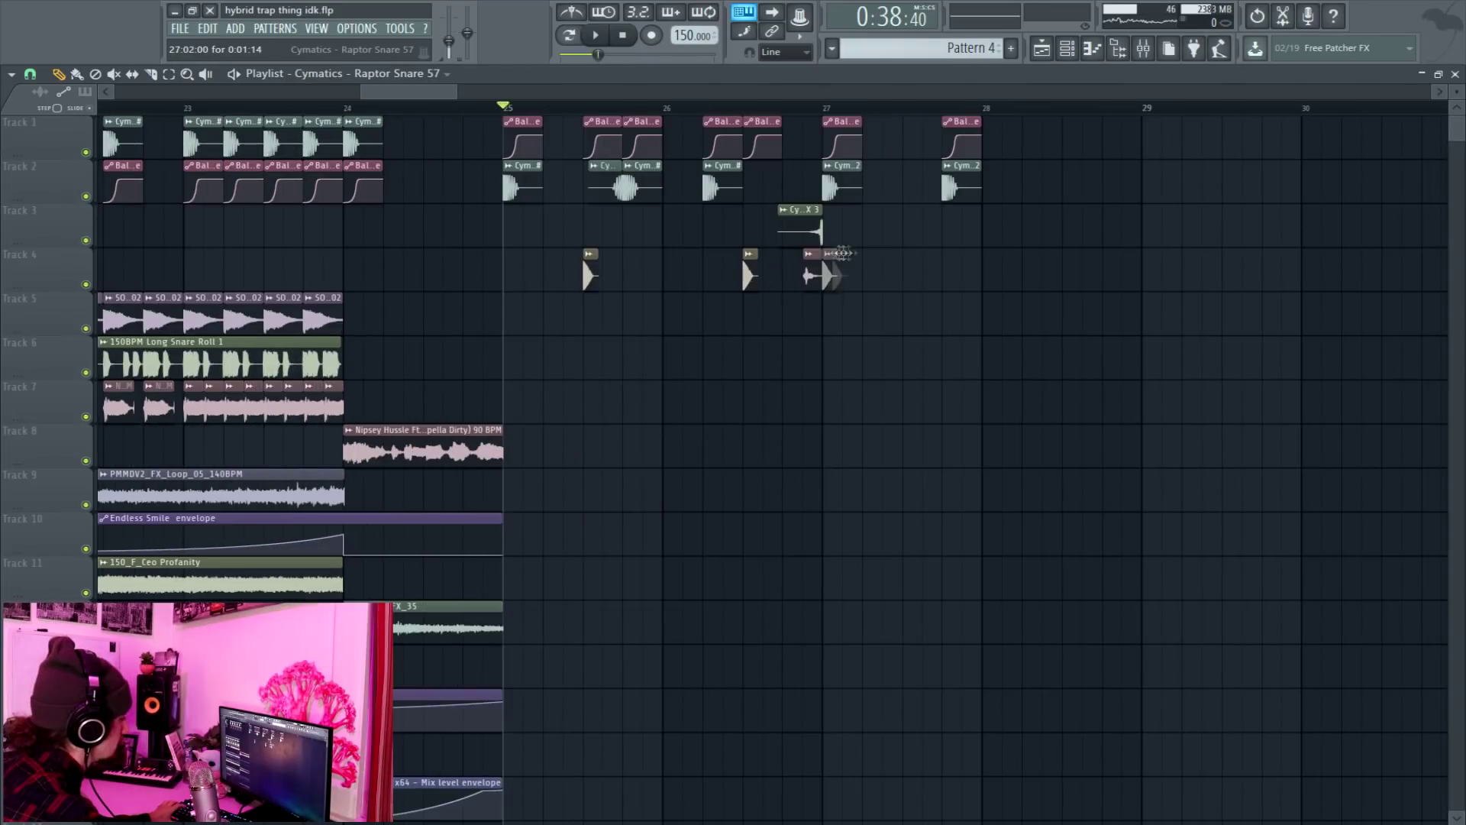
Place the Track 4 snare on beat three of bar 27 and layer EKALI_snare_ft_01 with the snares in bars 25 and 26
drag(821, 258, 910, 259)
key(space)
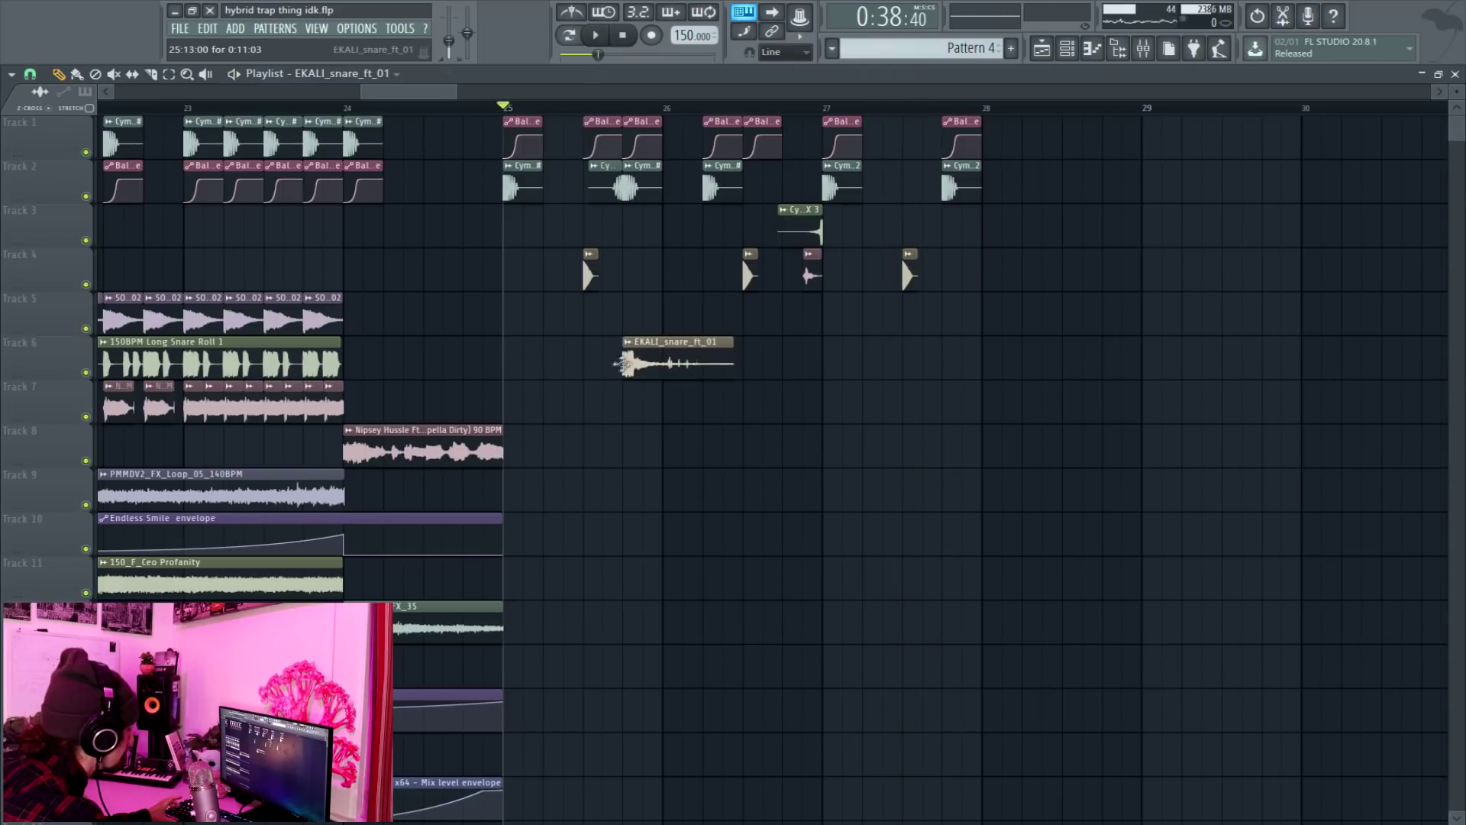
drag(623, 367, 587, 368)
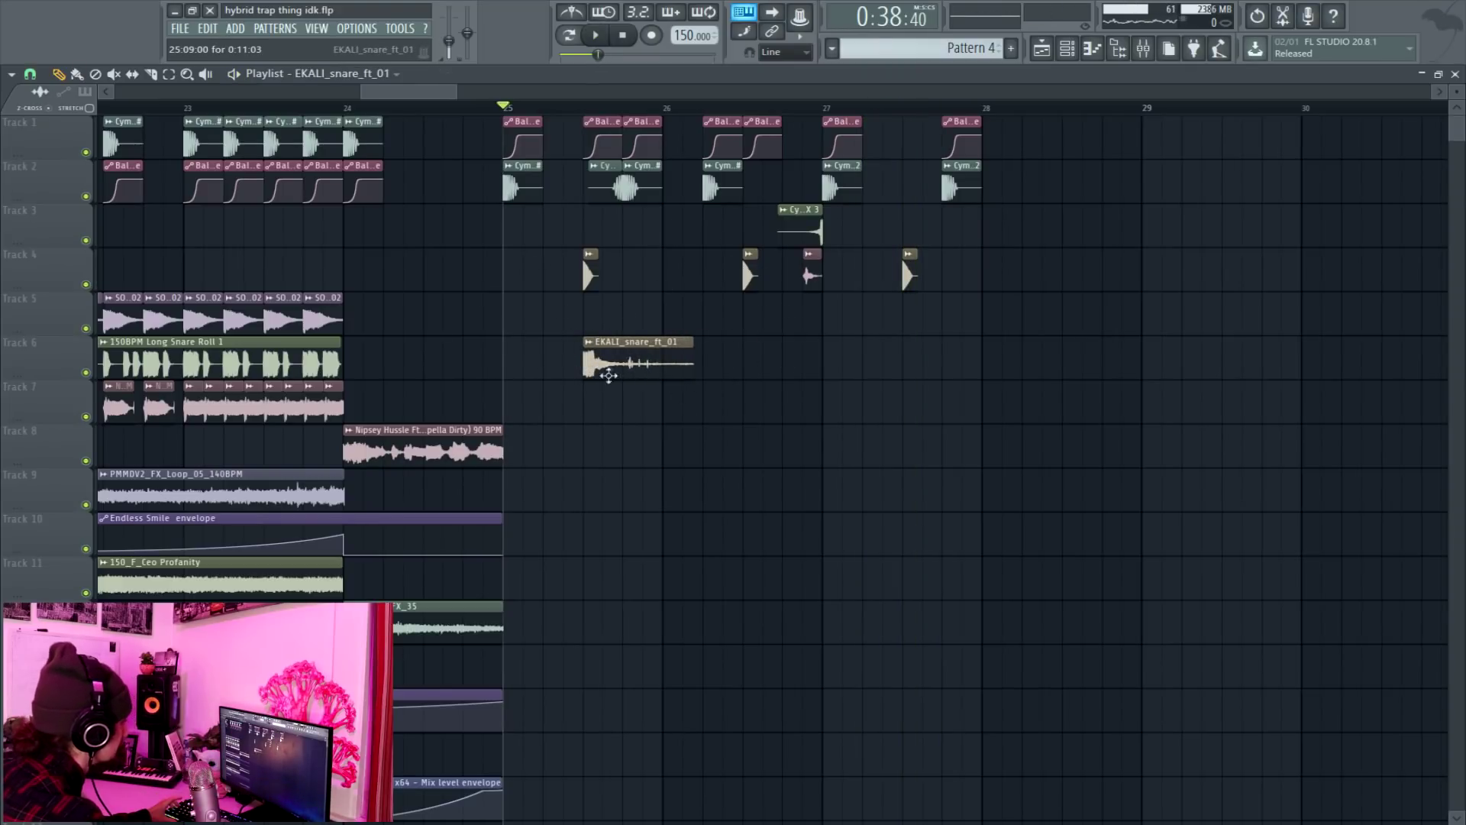
drag(630, 359, 788, 359)
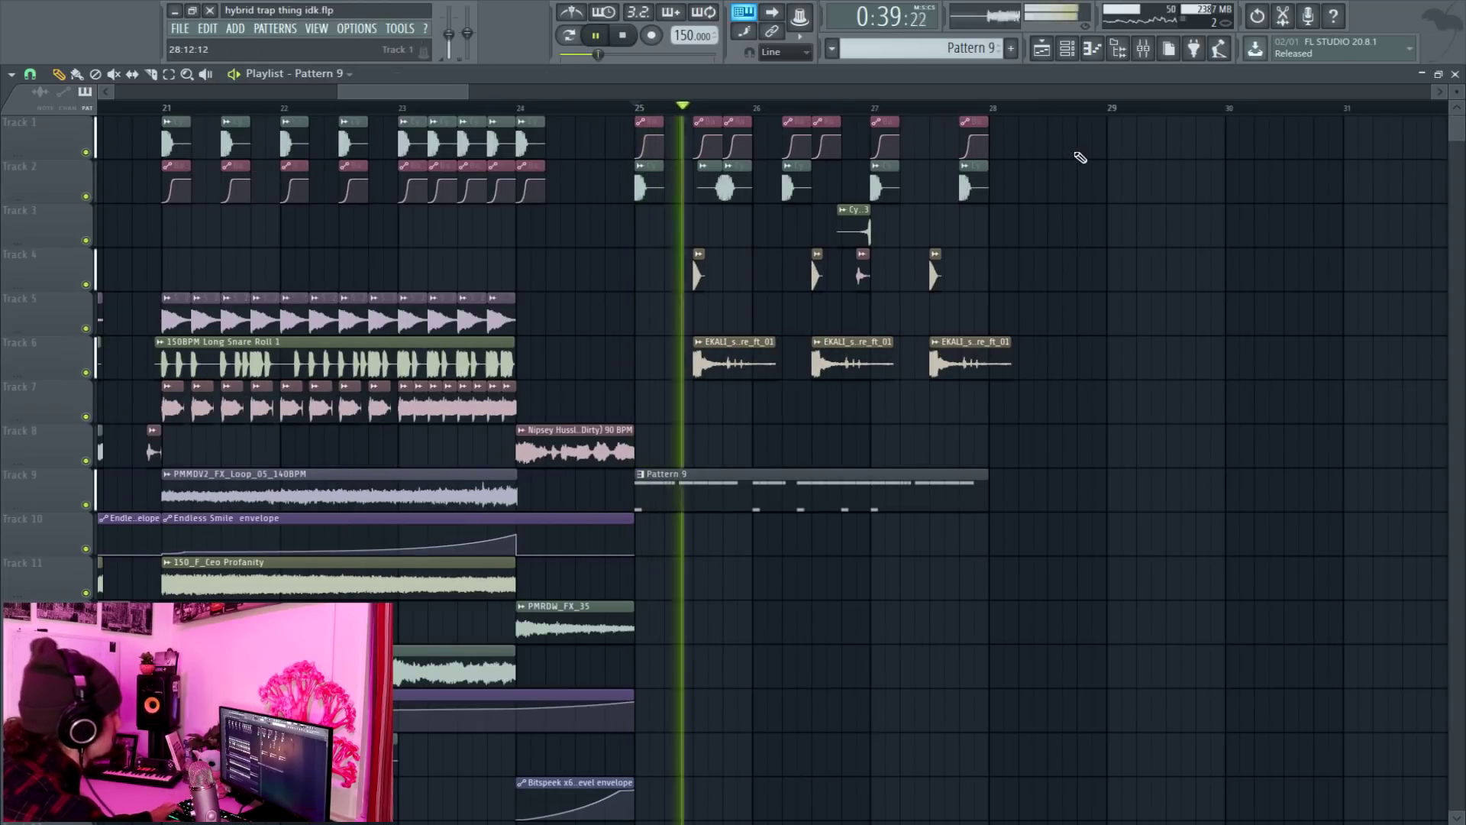
Select the drop clips from bars 25 to 27 on Tracks 1 to 9 and duplicate them after the selection
drag(1073, 118, 665, 507)
key(ctrl+b)
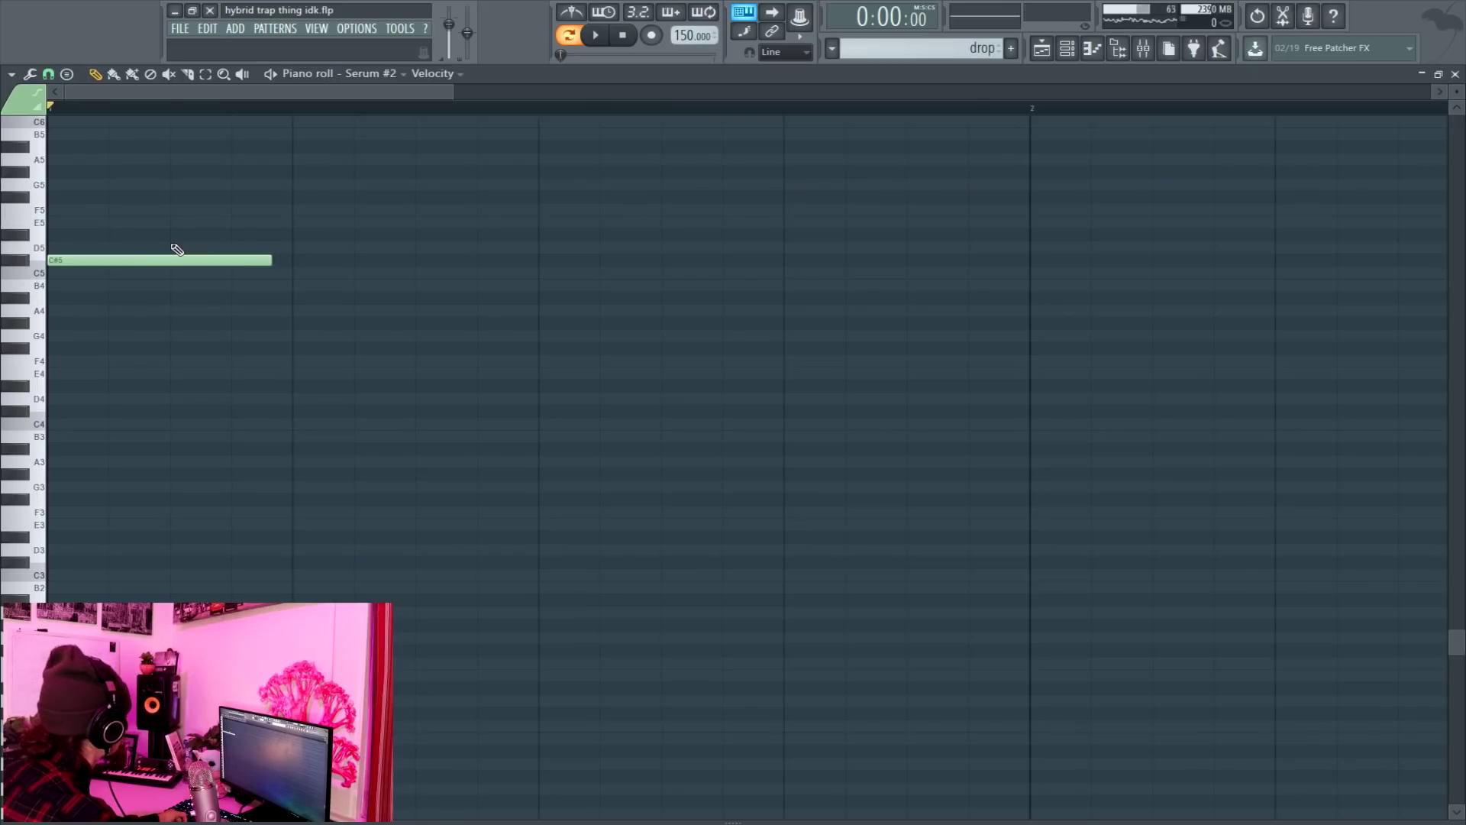
Move the opening Serum #2 note of the drop pattern down to F2 and play it back
scroll(159, 431, down, 3)
scroll(159, 432, up, 3)
drag(107, 264, 107, 513)
key(space)
key(space)
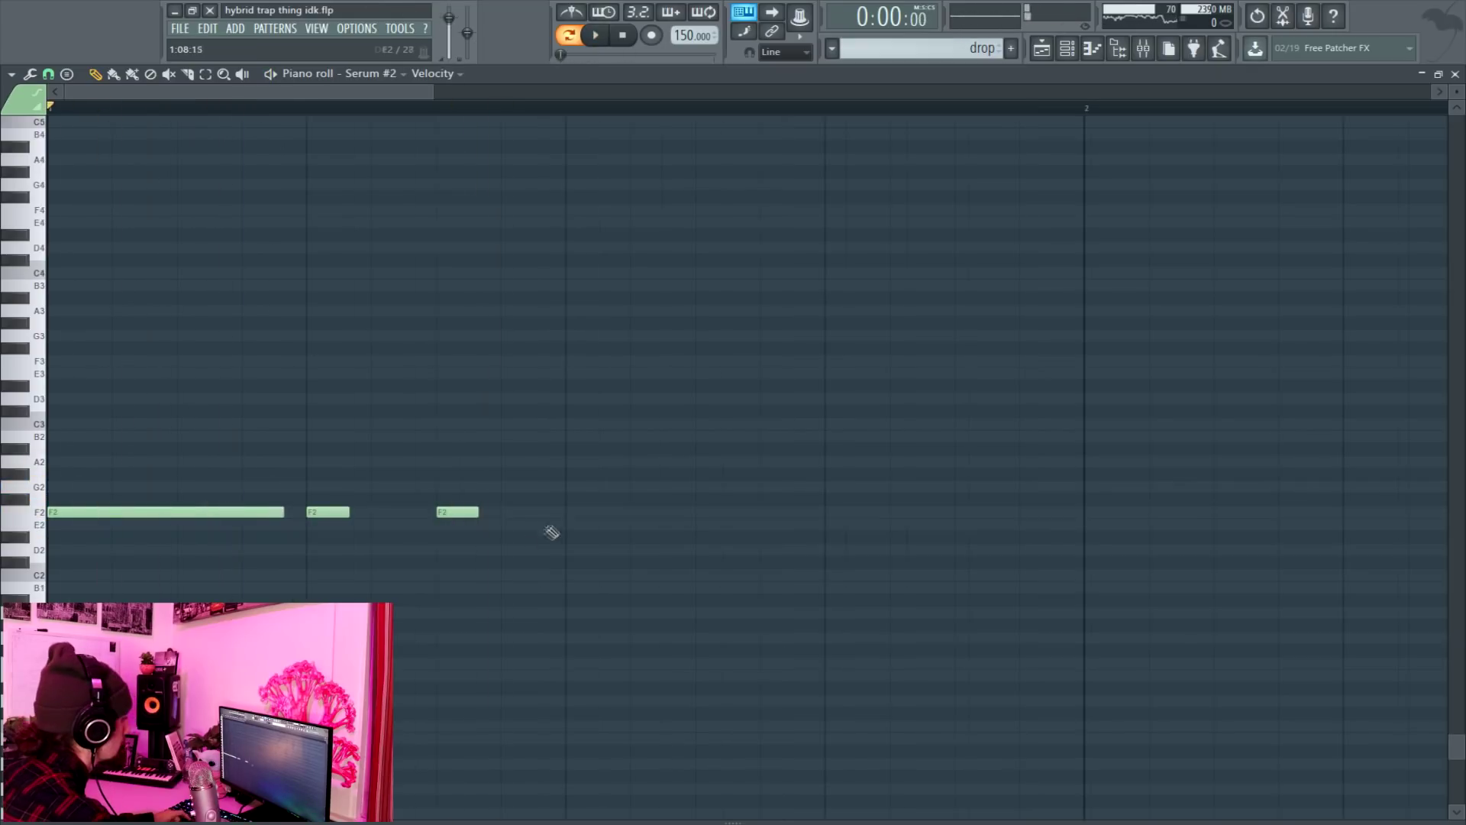
Add an F2 note on beat three and an E2 note on beat four, and play back the pattern and the drop
key(space)
click(573, 512)
click(812, 520)
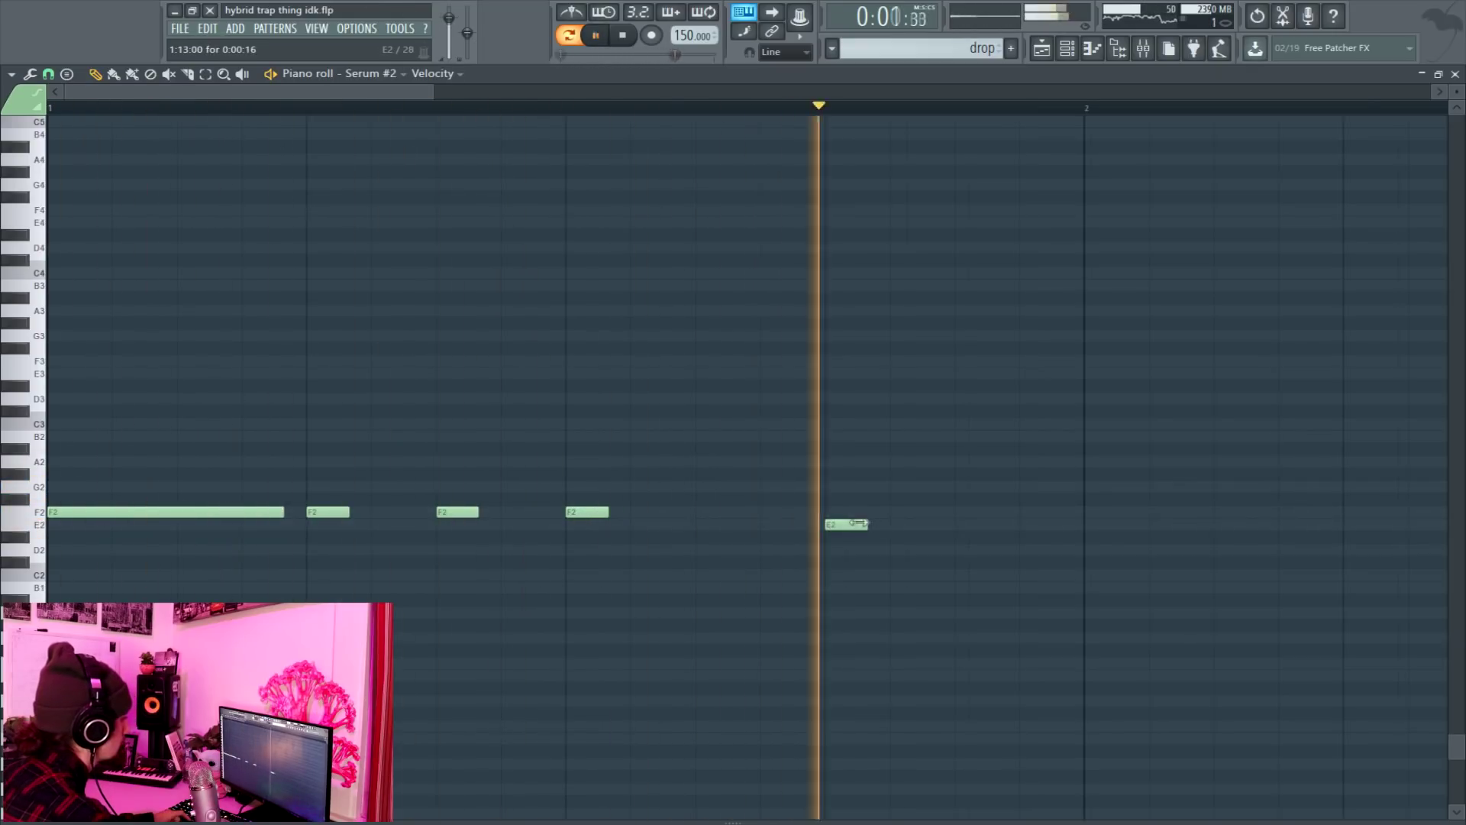
key(space)
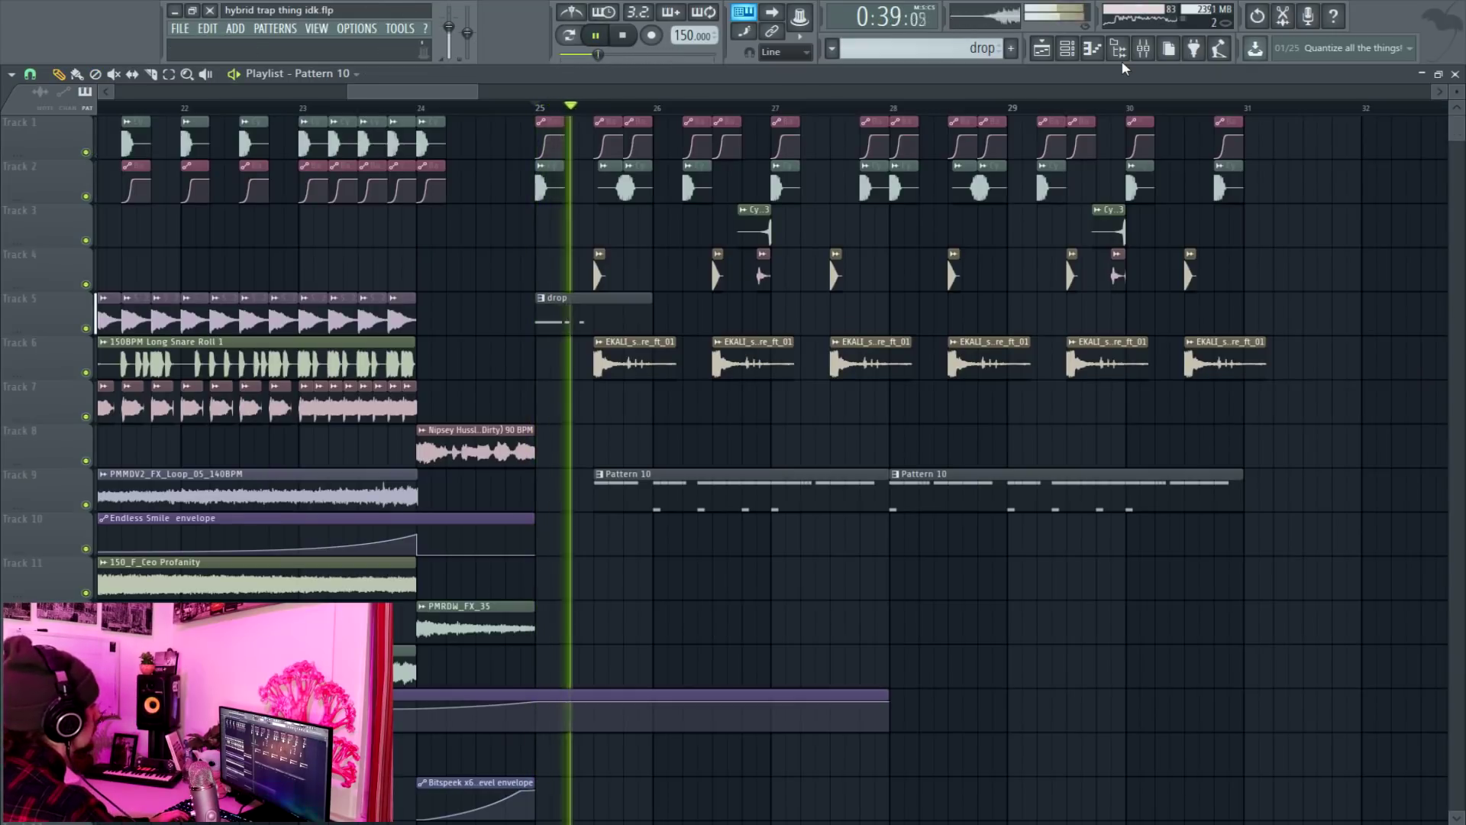
key(space)
key(space)
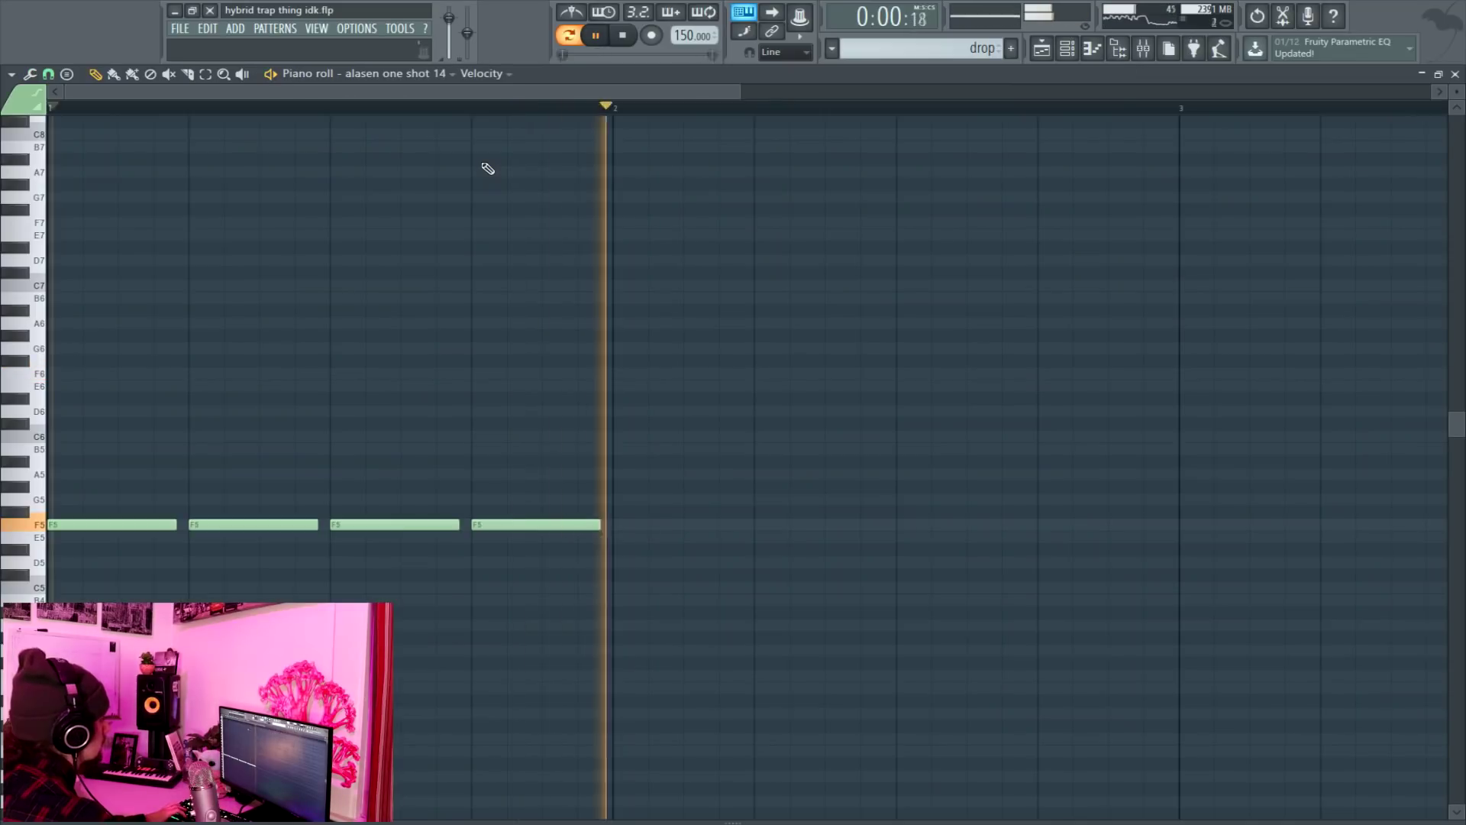
Transpose the alasen one shot 14 notes down one octave to F4 and delete the notes on beats three and four
key(space)
key(space)
key(ctrl+Down)
key(space)
key(space)
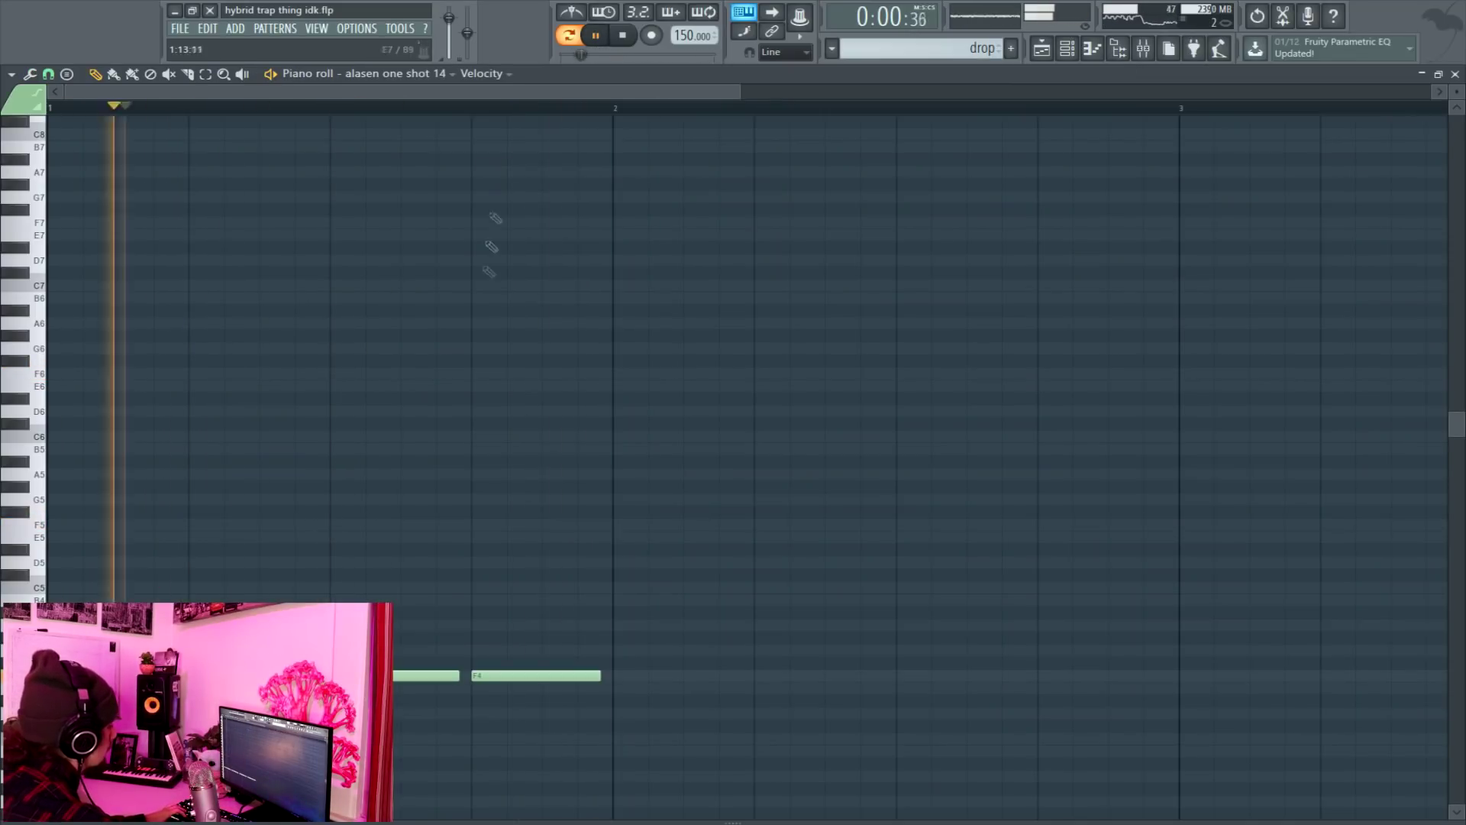
key(space)
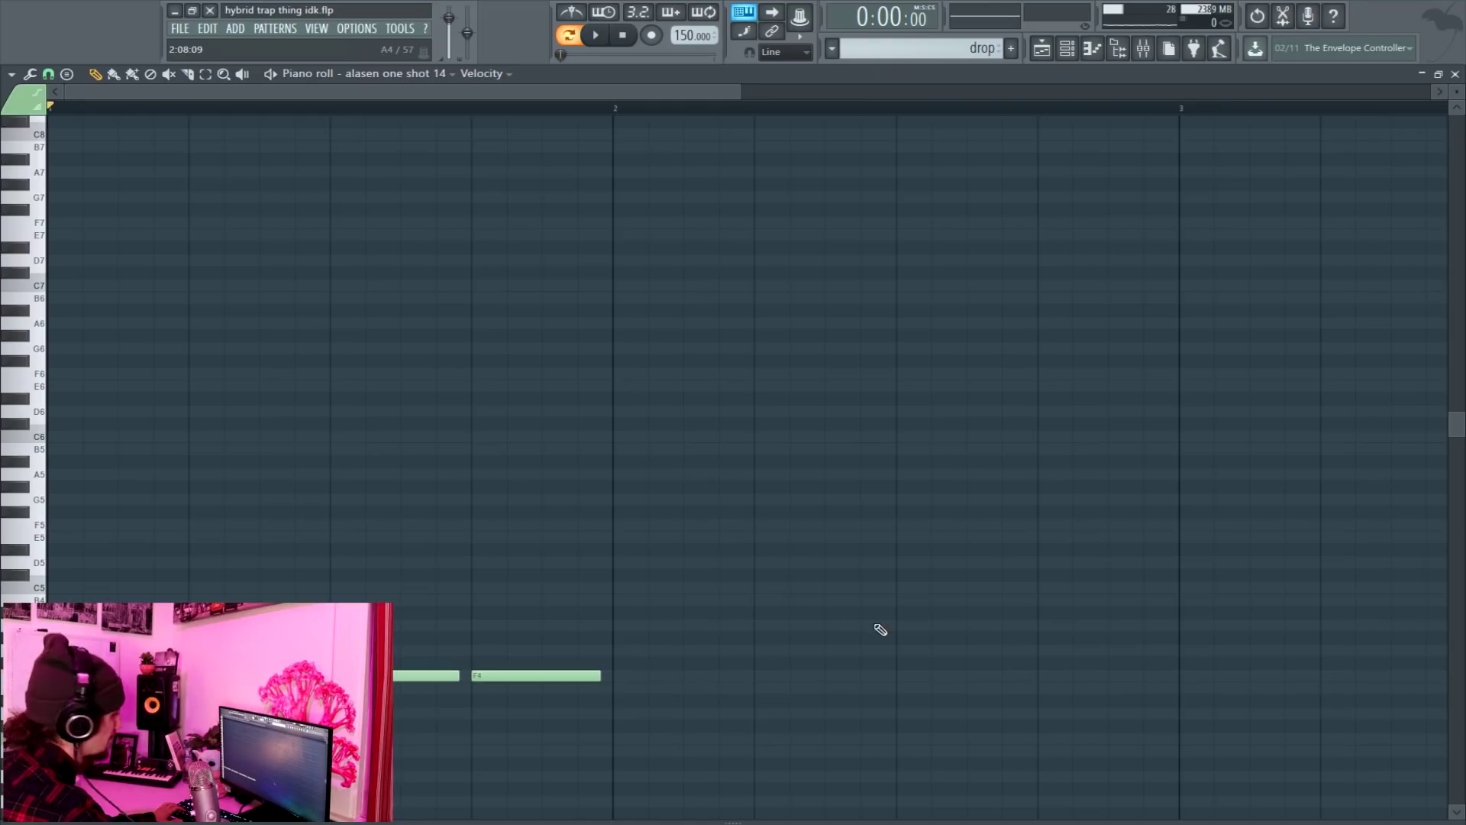
right_click(535, 675)
right_click(426, 675)
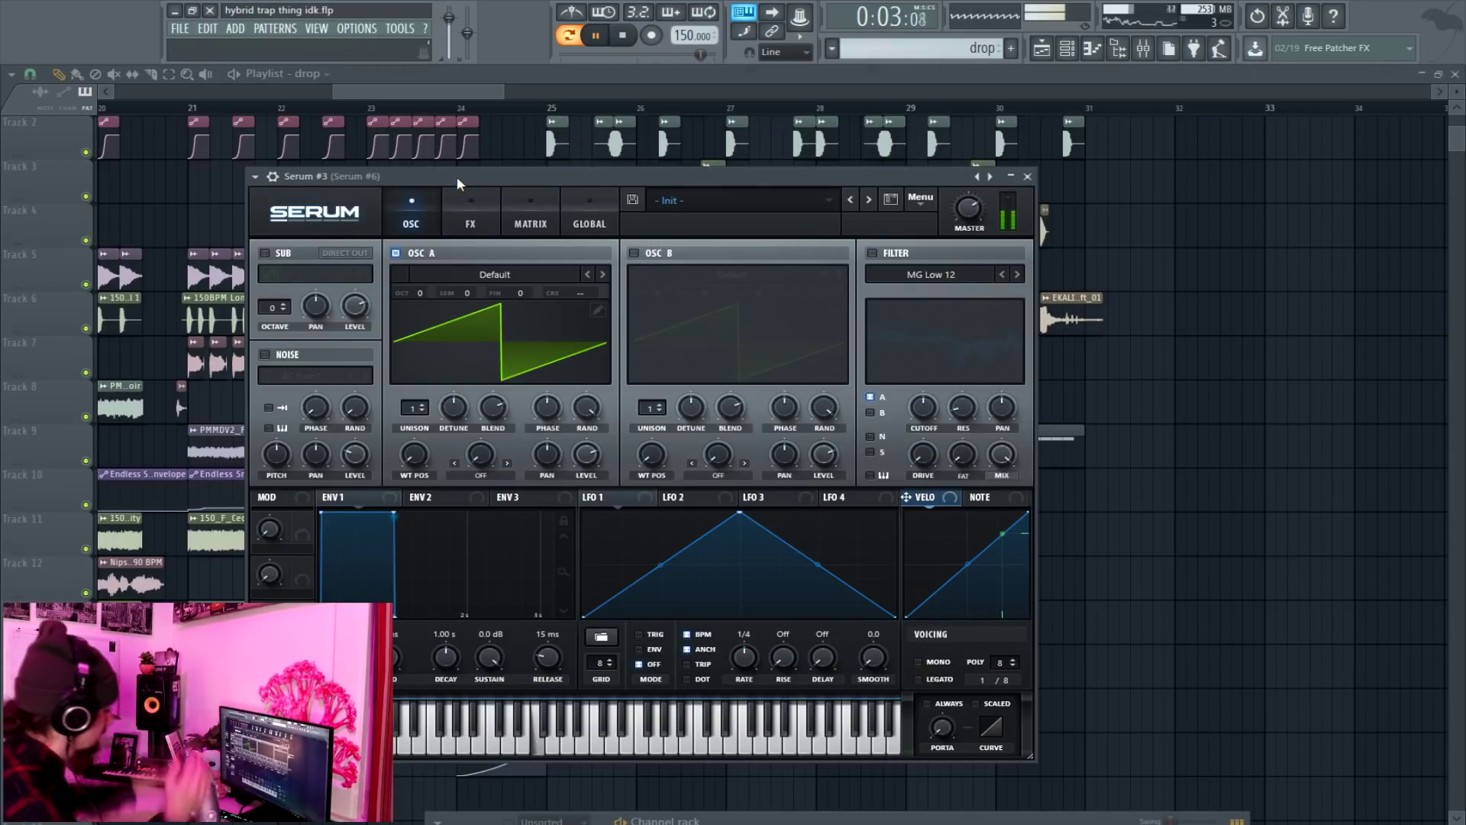
Set oscillator A to octave -2 with the Nanotec wavetable, and adjust the wavetable positions of oscillators A and B
key(space)
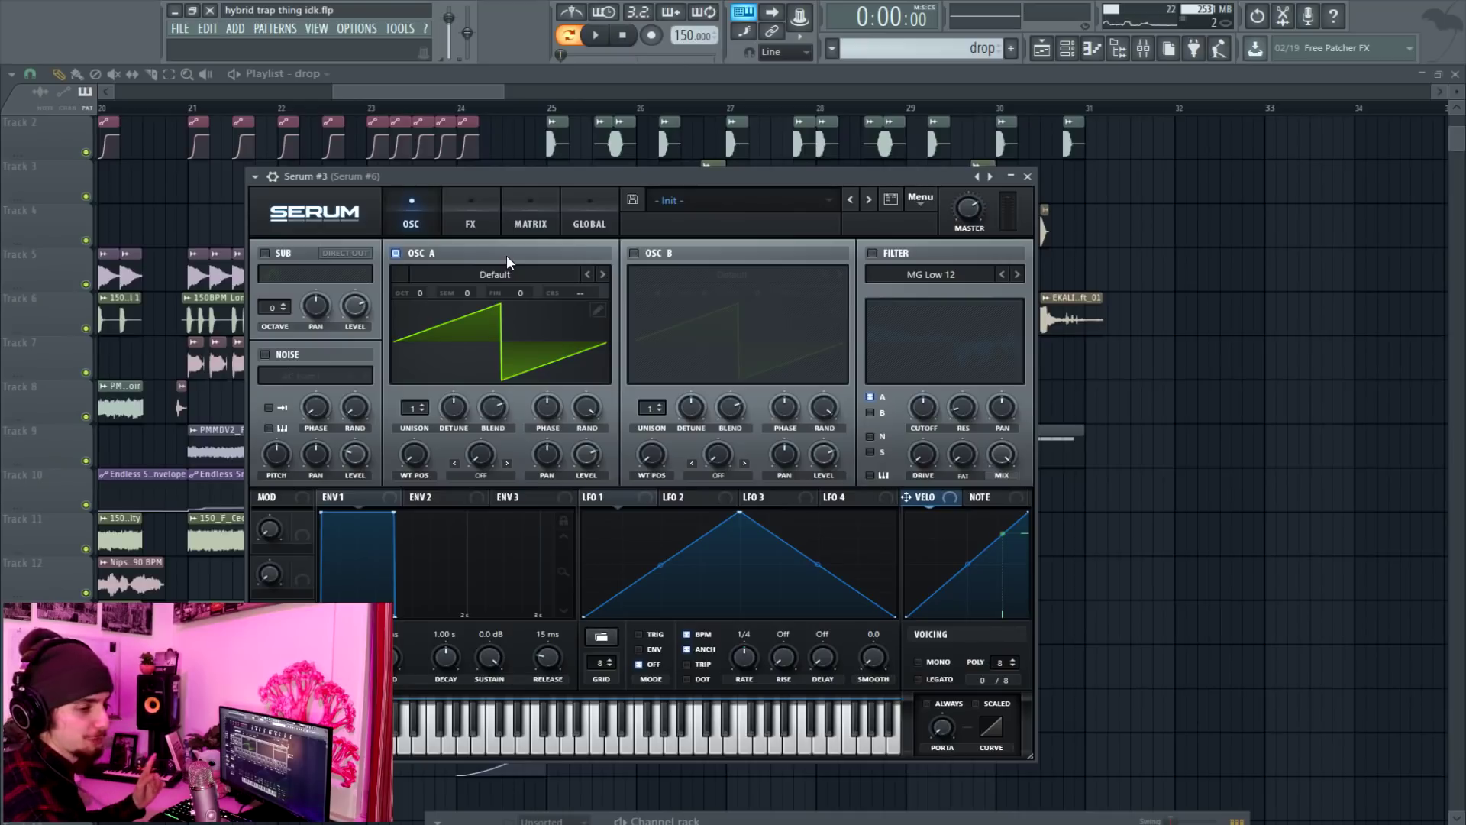
key(x)
drag(419, 290, 381, 307)
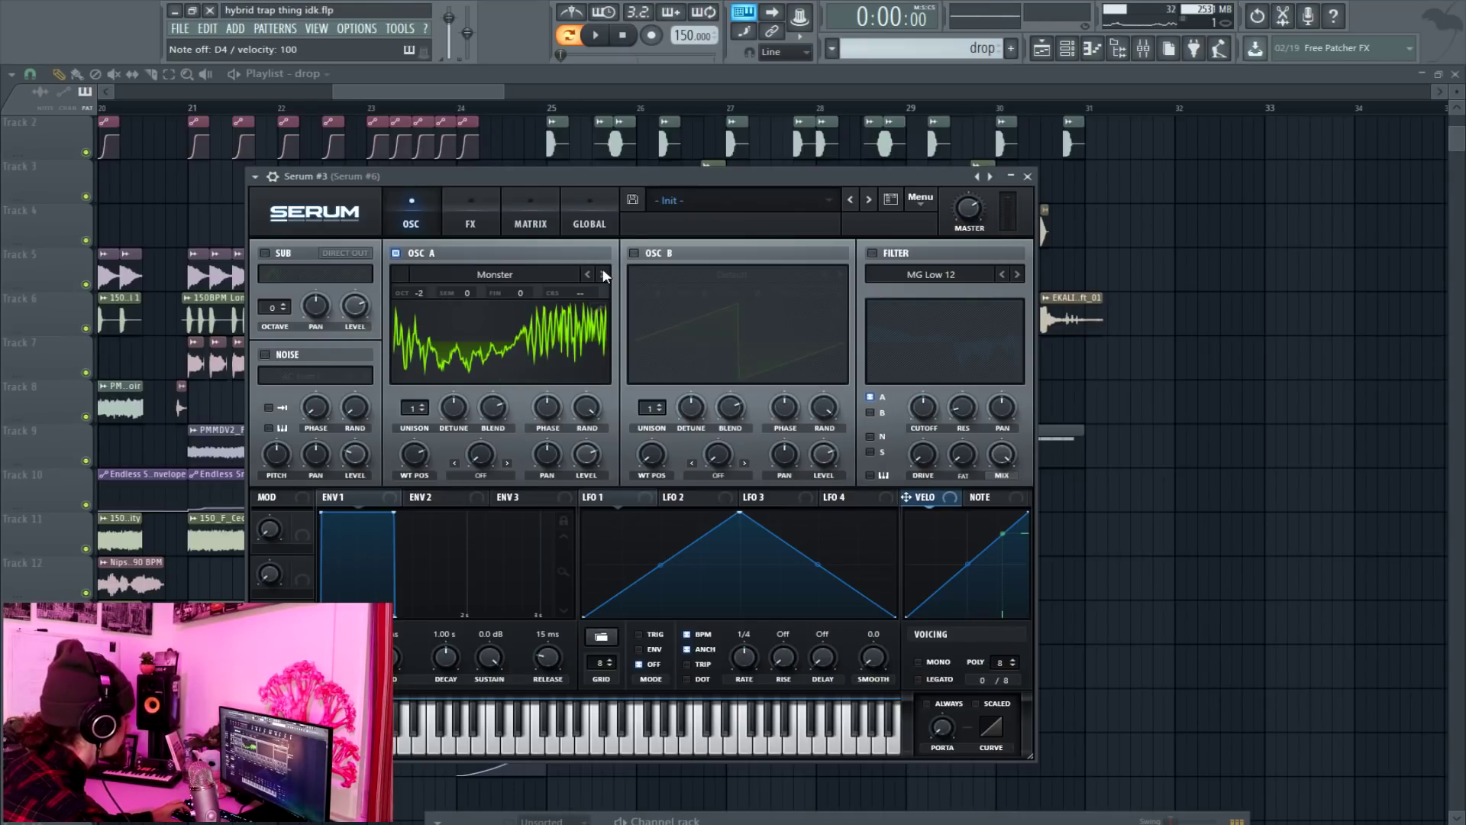
click(603, 274)
mouse_move(414, 454)
mouse_down()
mouse_move(401, 540)
mouse_move(426, 477)
mouse_up()
drag(654, 468, 662, 451)
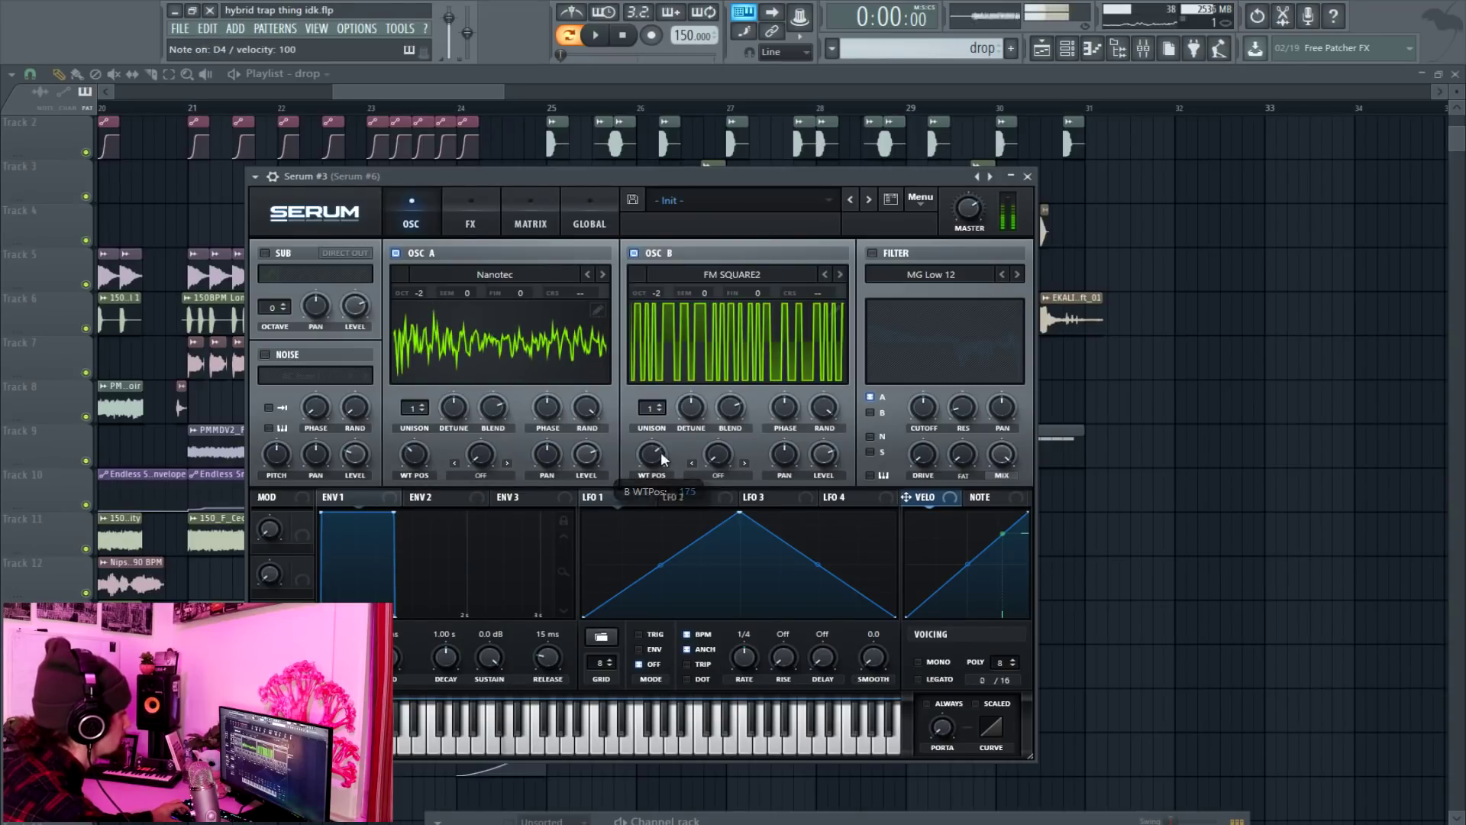
Set oscillator A's warp to FM (from B), turn down oscillator B's level, and adjust the warp amounts, including B's Sync
click(480, 475)
click(524, 403)
drag(823, 452, 806, 545)
drag(482, 459, 534, 431)
drag(419, 461, 482, 419)
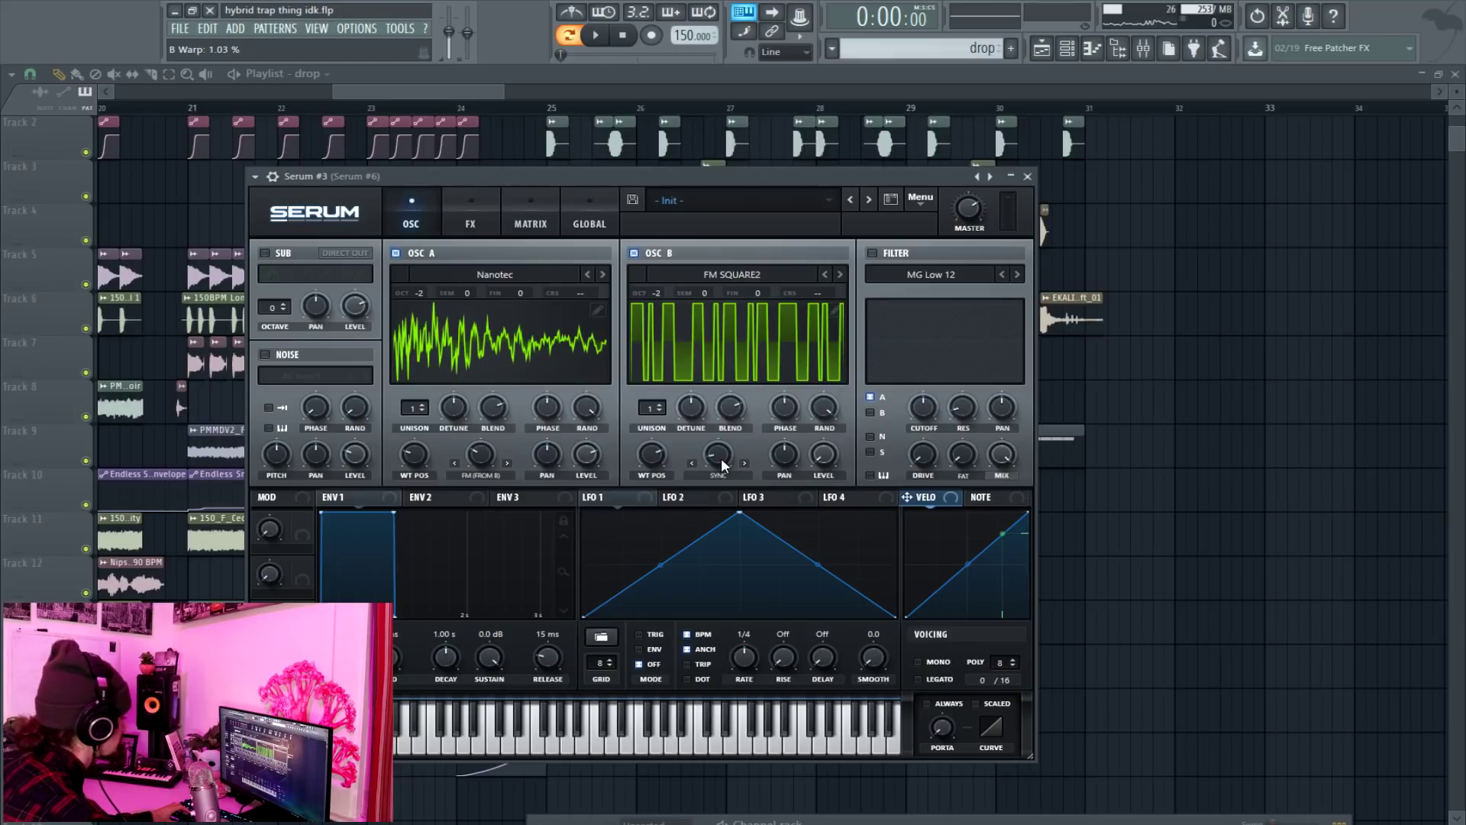
drag(723, 466, 710, 365)
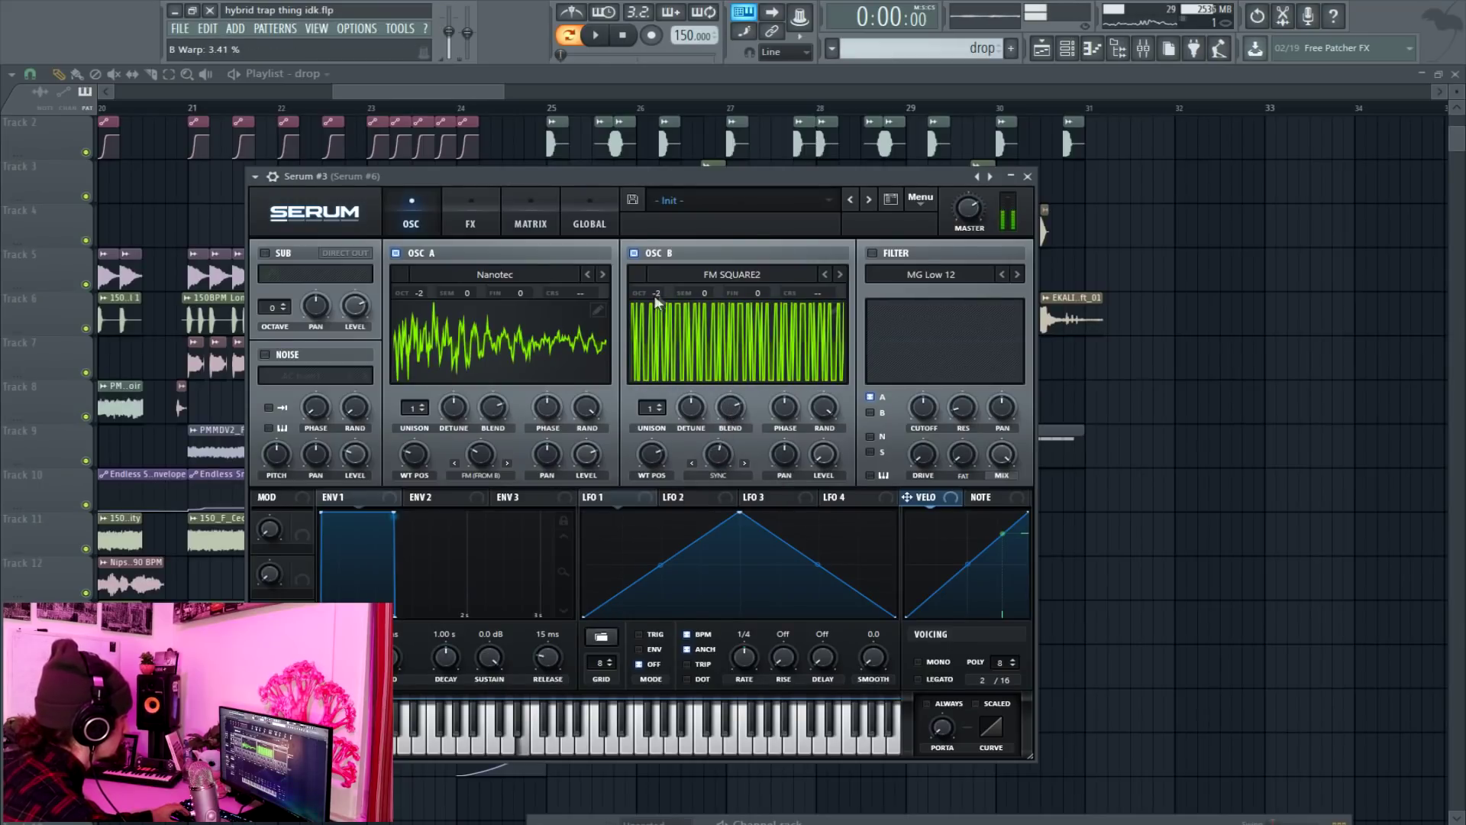
Enable the Flanger, Phaser and Compressor effects, with the compressor in multiband mode, and adjust its gain
click(471, 221)
click(271, 303)
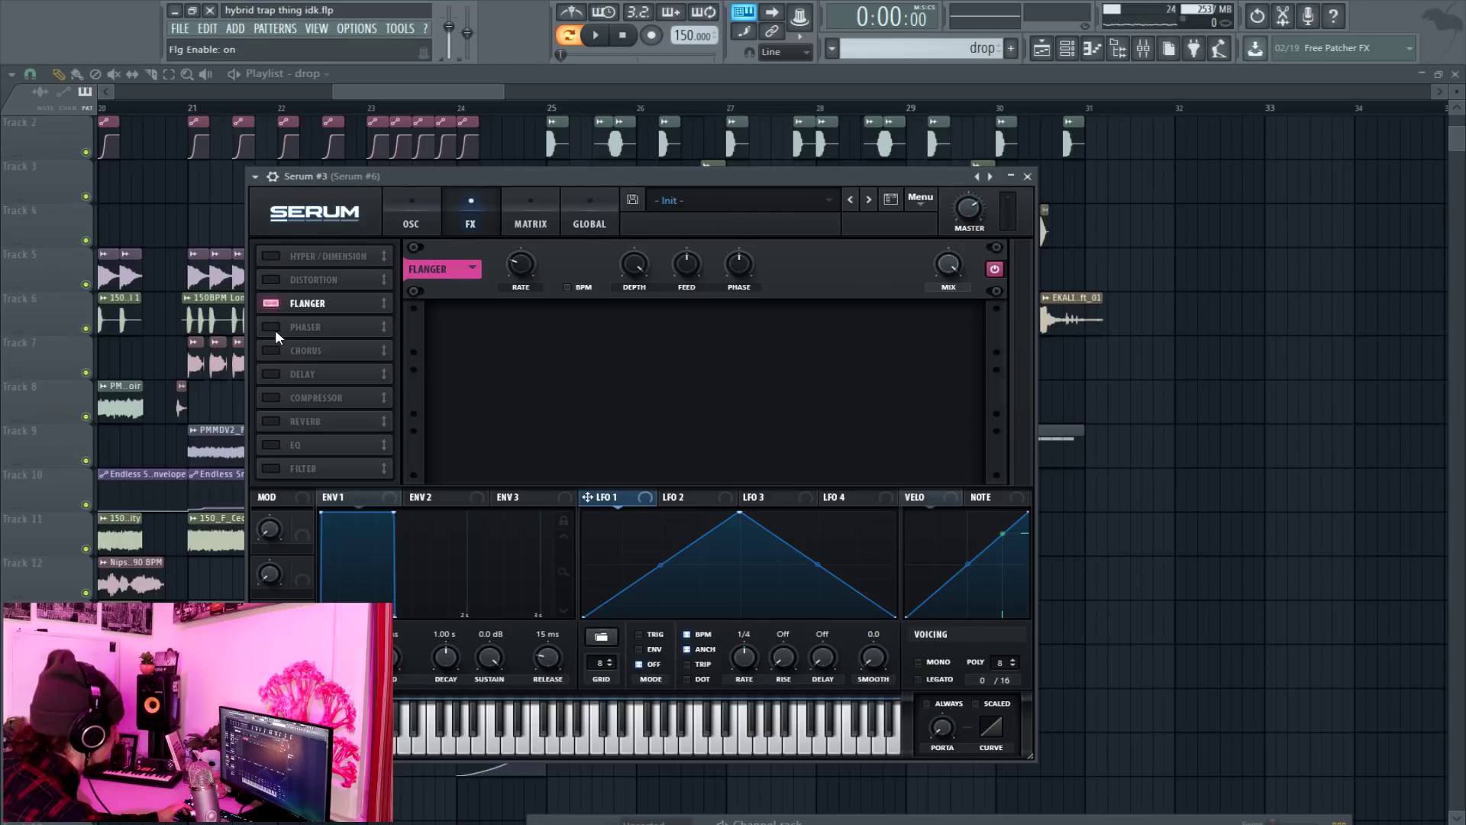
click(275, 328)
click(274, 397)
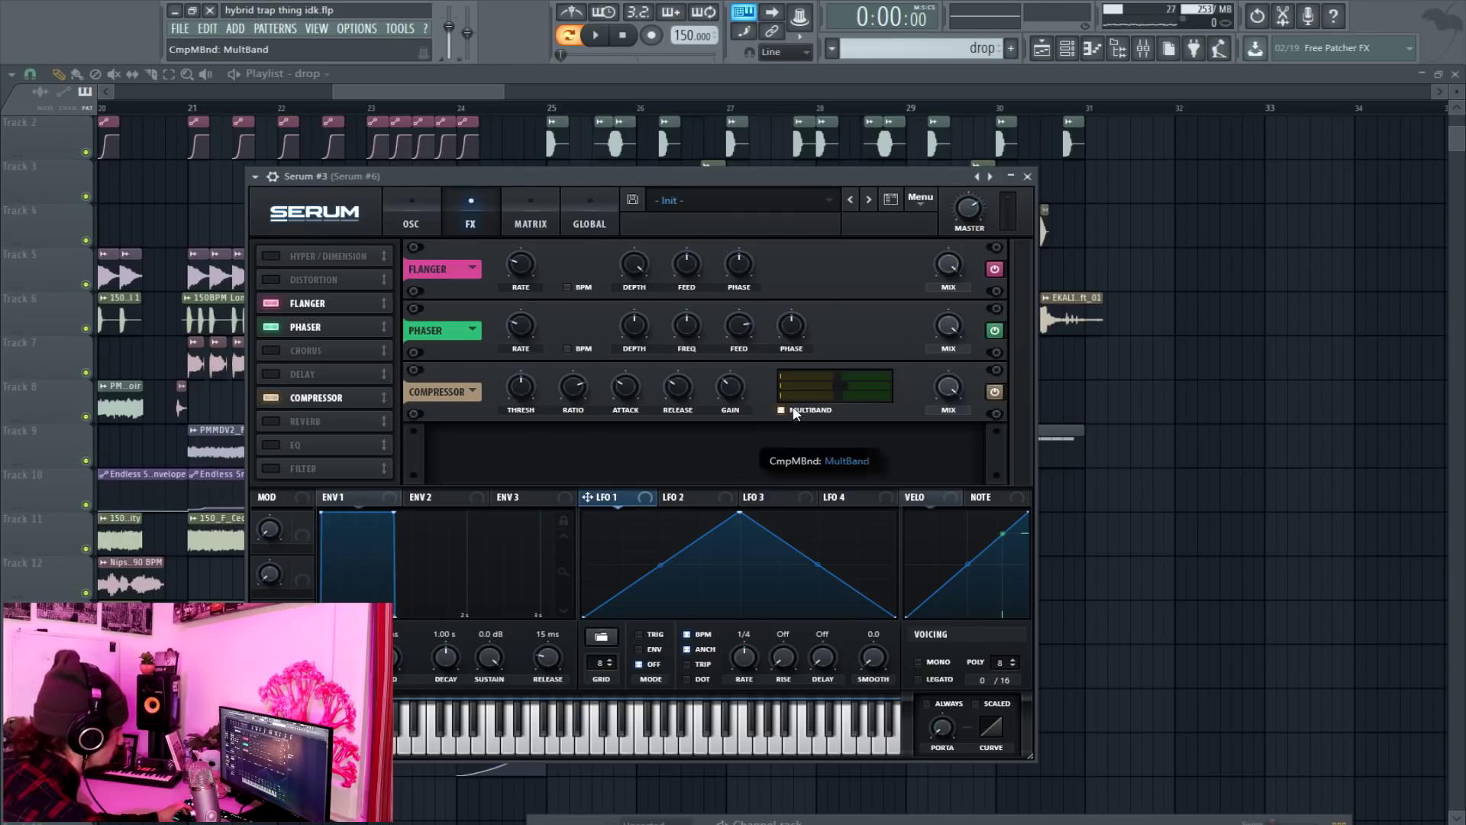
mouse_move(731, 384)
mouse_down()
mouse_move(710, 392)
mouse_move(730, 389)
mouse_up()
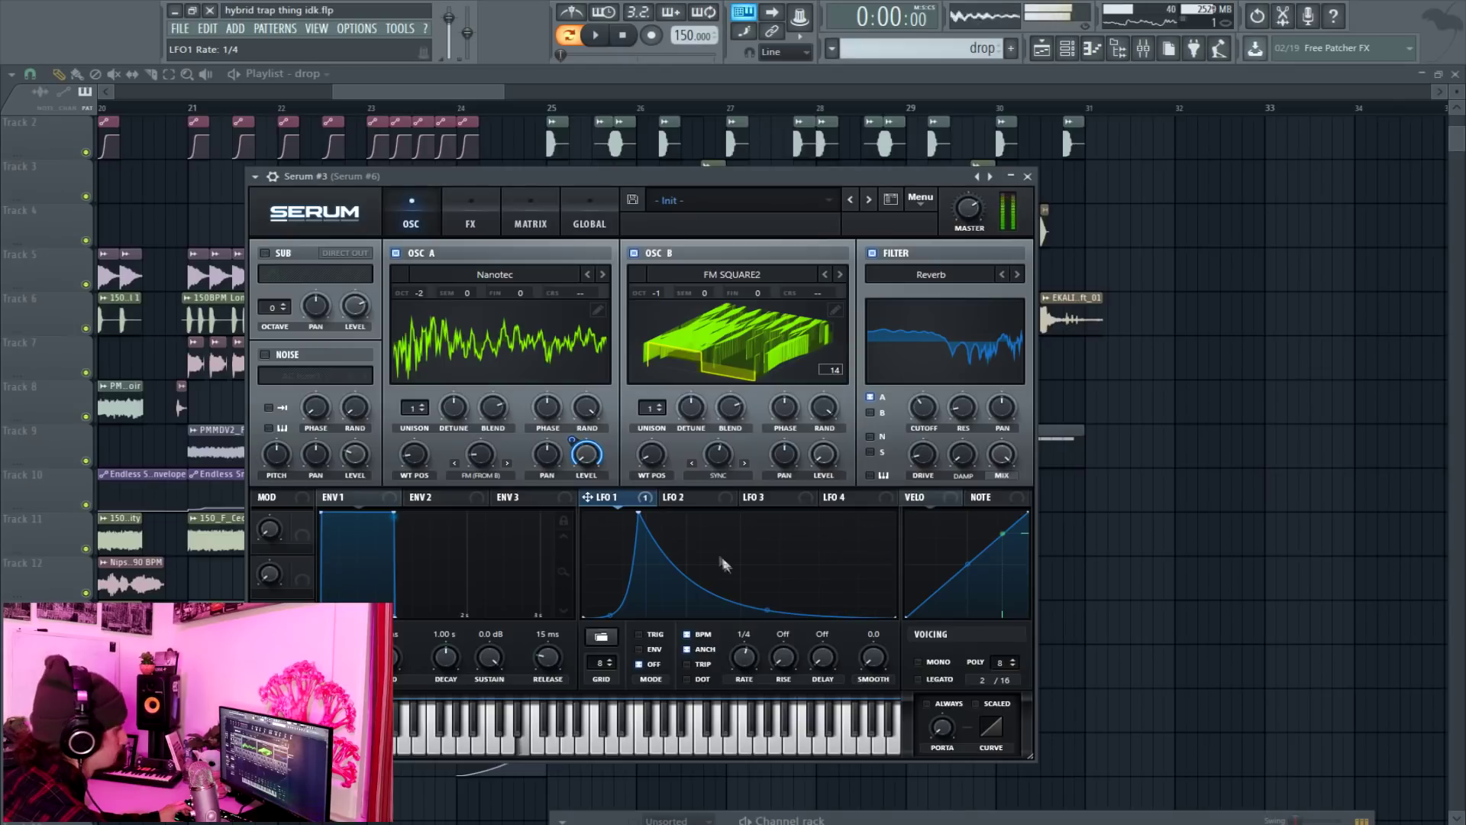
Reshape the falling part of the LFO 1 curve
drag(770, 608, 776, 605)
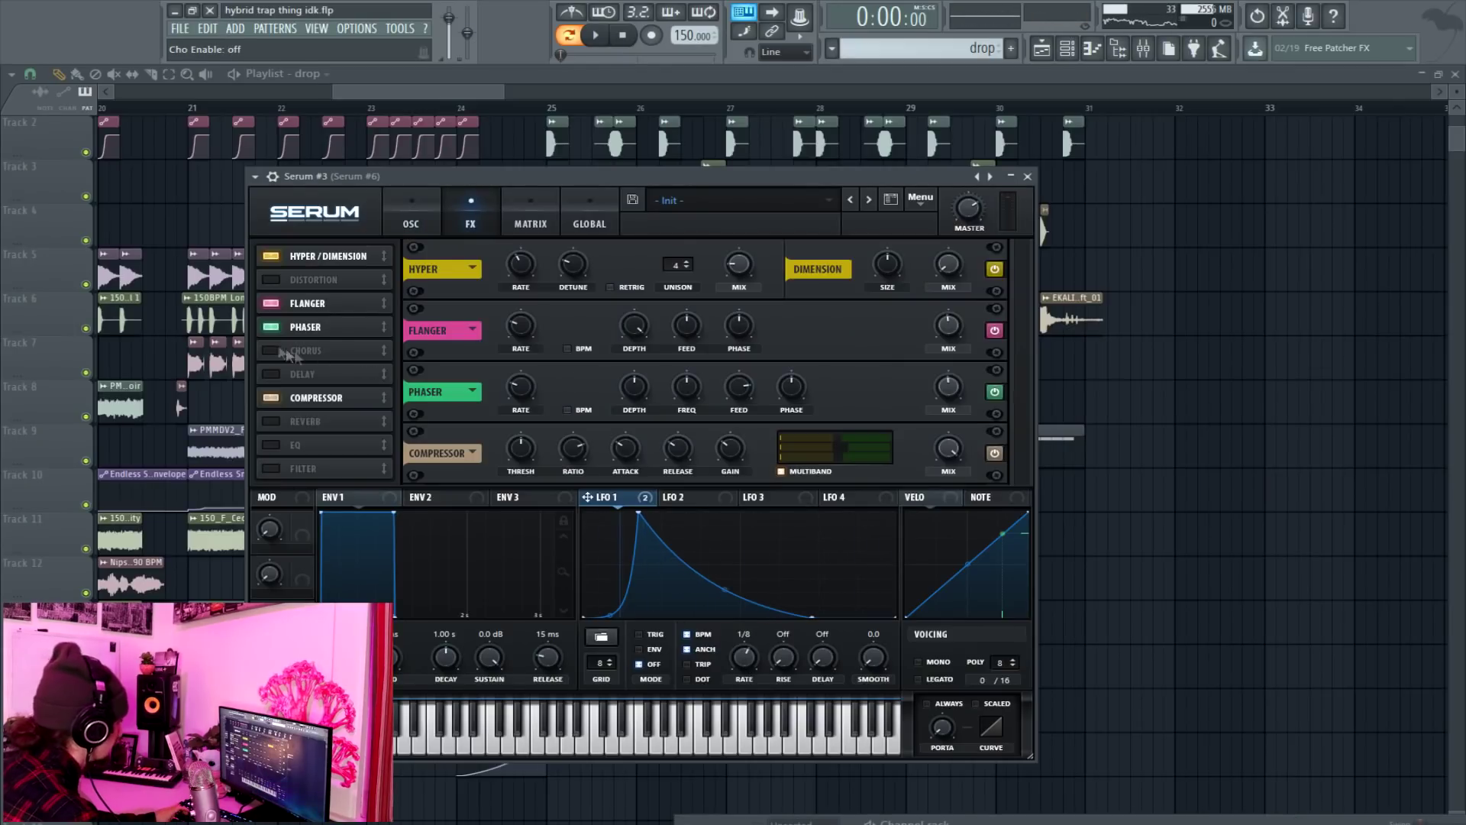
Enable Chorus and Delay, turn off the delay's BPM sync and set its linked delay time to 22.81
click(282, 351)
click(301, 374)
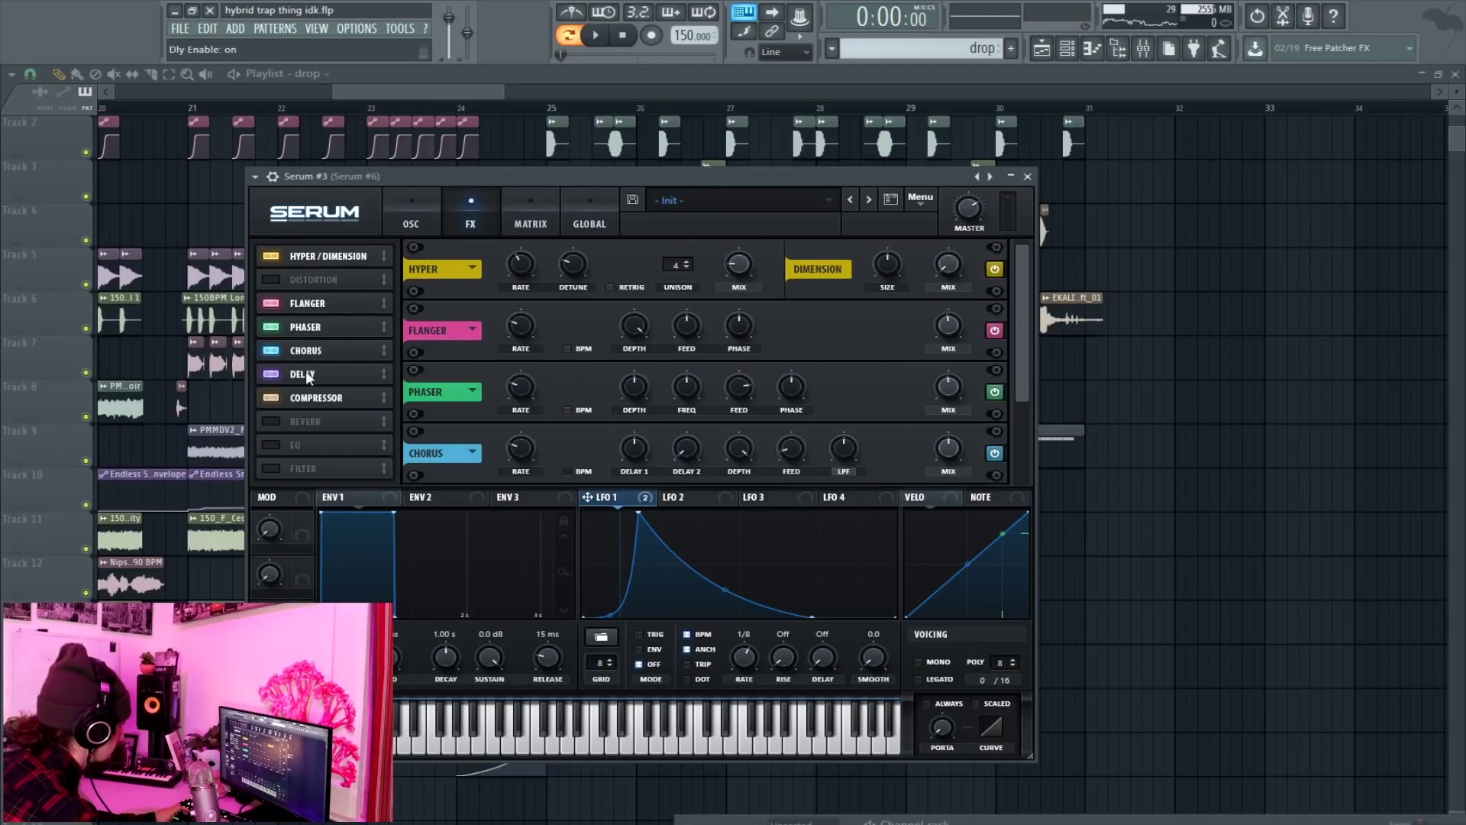
scroll(705, 419, down, 2)
click(574, 409)
click(568, 396)
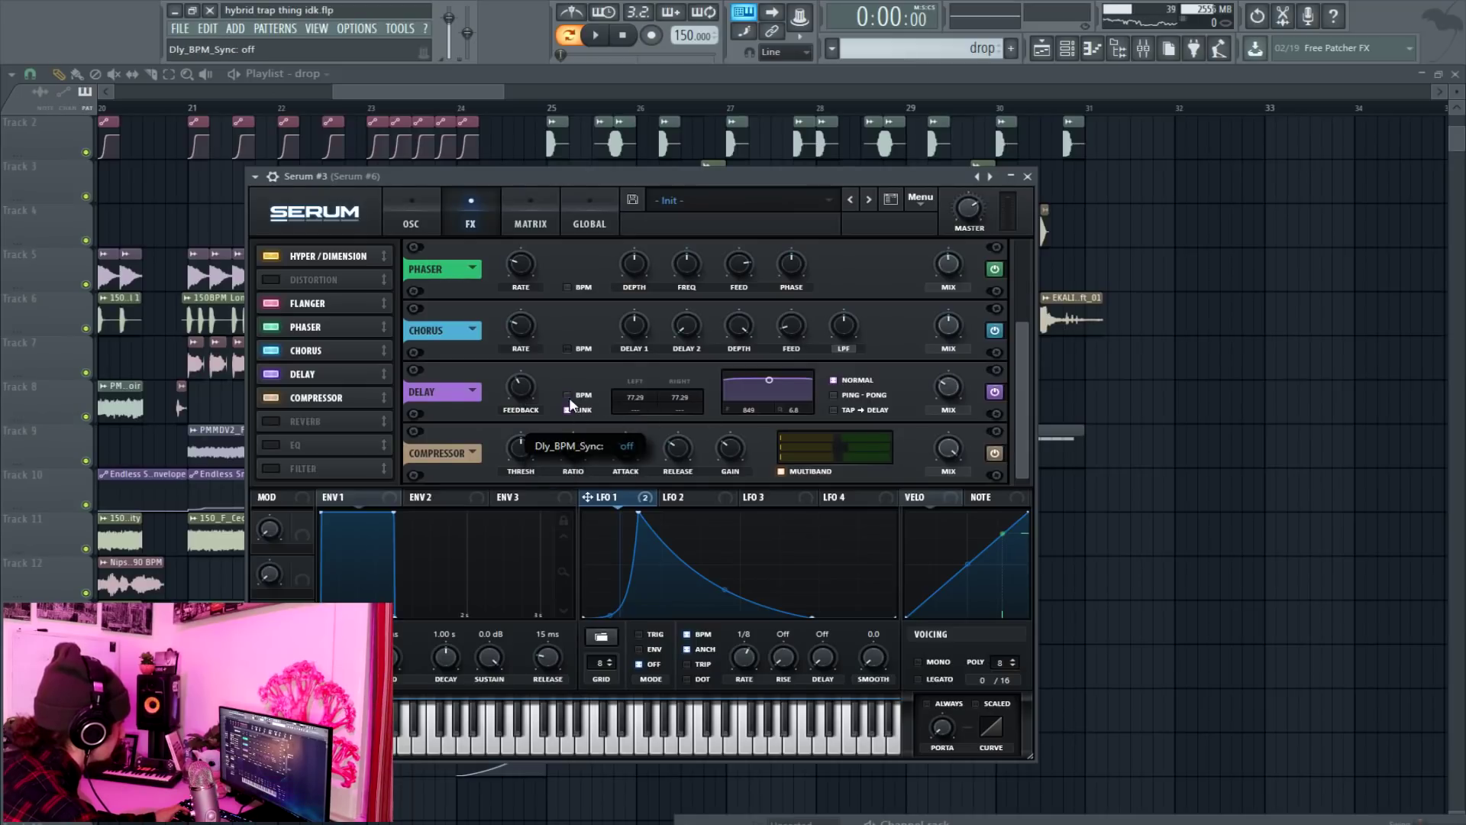
mouse_move(607, 420)
mouse_down()
mouse_move(663, 399)
mouse_move(623, 415)
mouse_up()
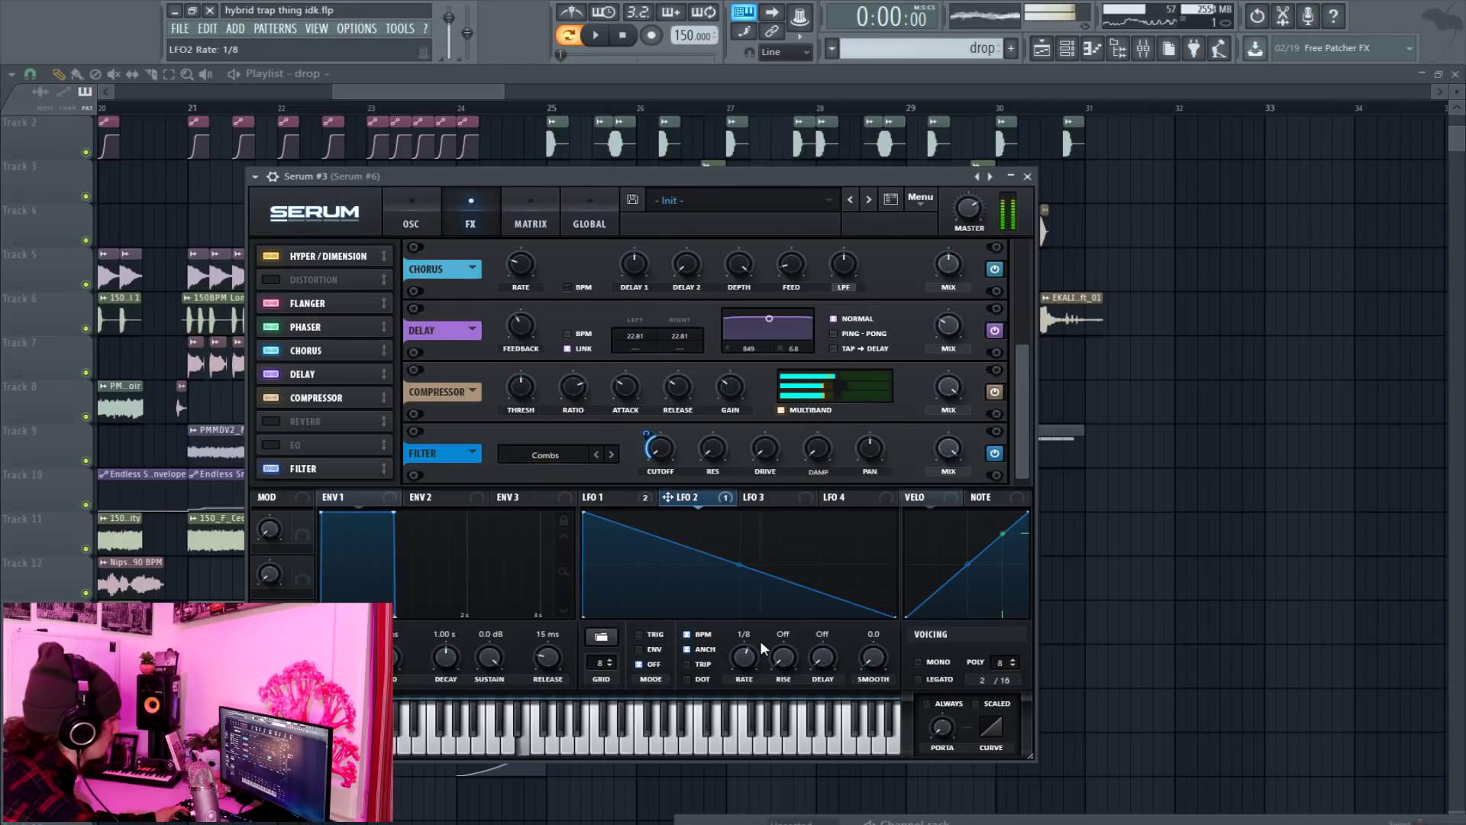
Reshape LFO 2 into a rising ramp, adjust its modulation of the Combs effect filter's cutoff and audition the sound
drag(582, 512, 584, 616)
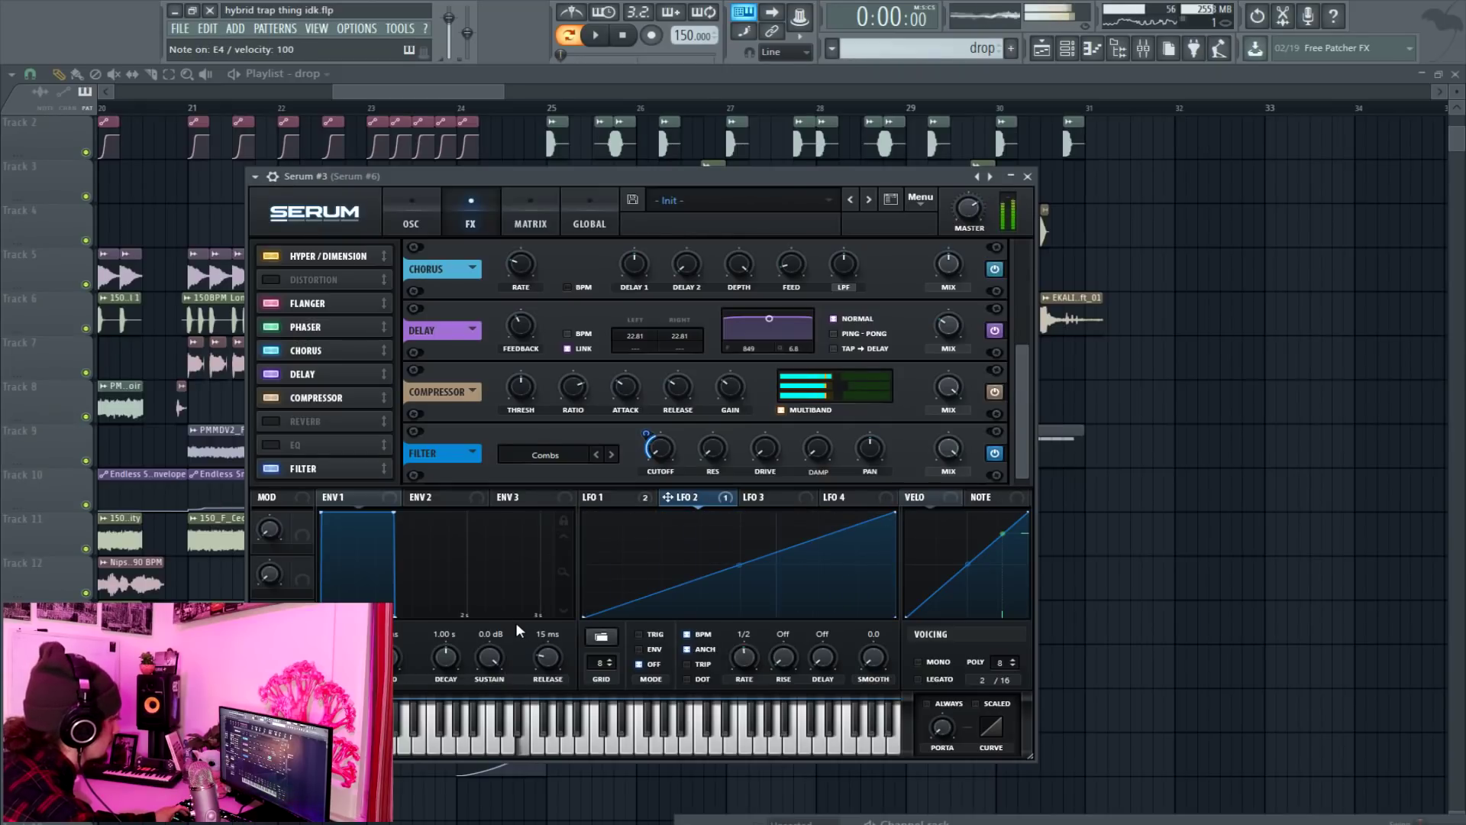
drag(654, 429, 730, 433)
mouse_move(895, 512)
mouse_down()
mouse_move(645, 516)
mouse_move(594, 498)
mouse_move(895, 513)
mouse_up()
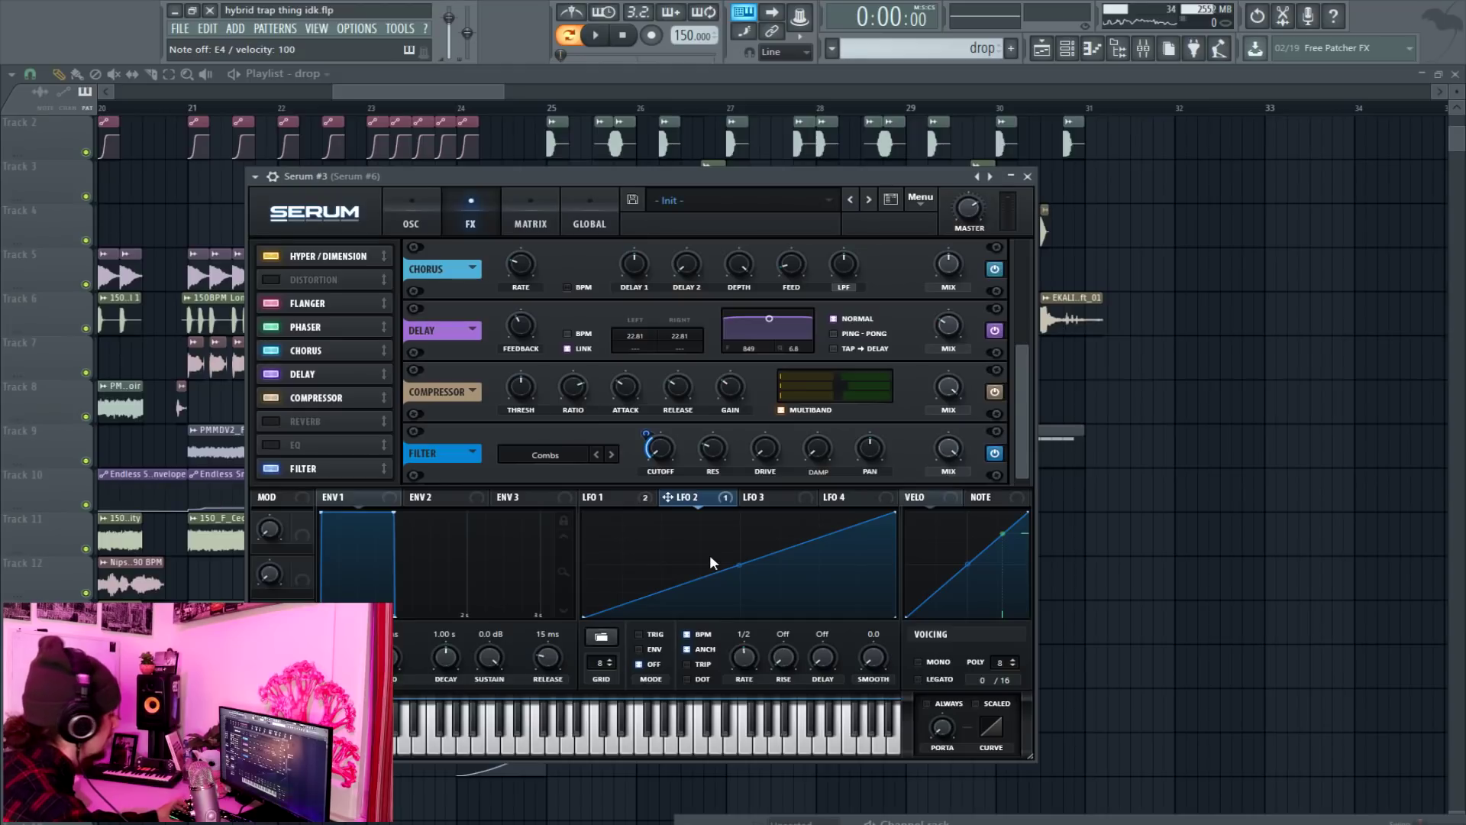
key(c)
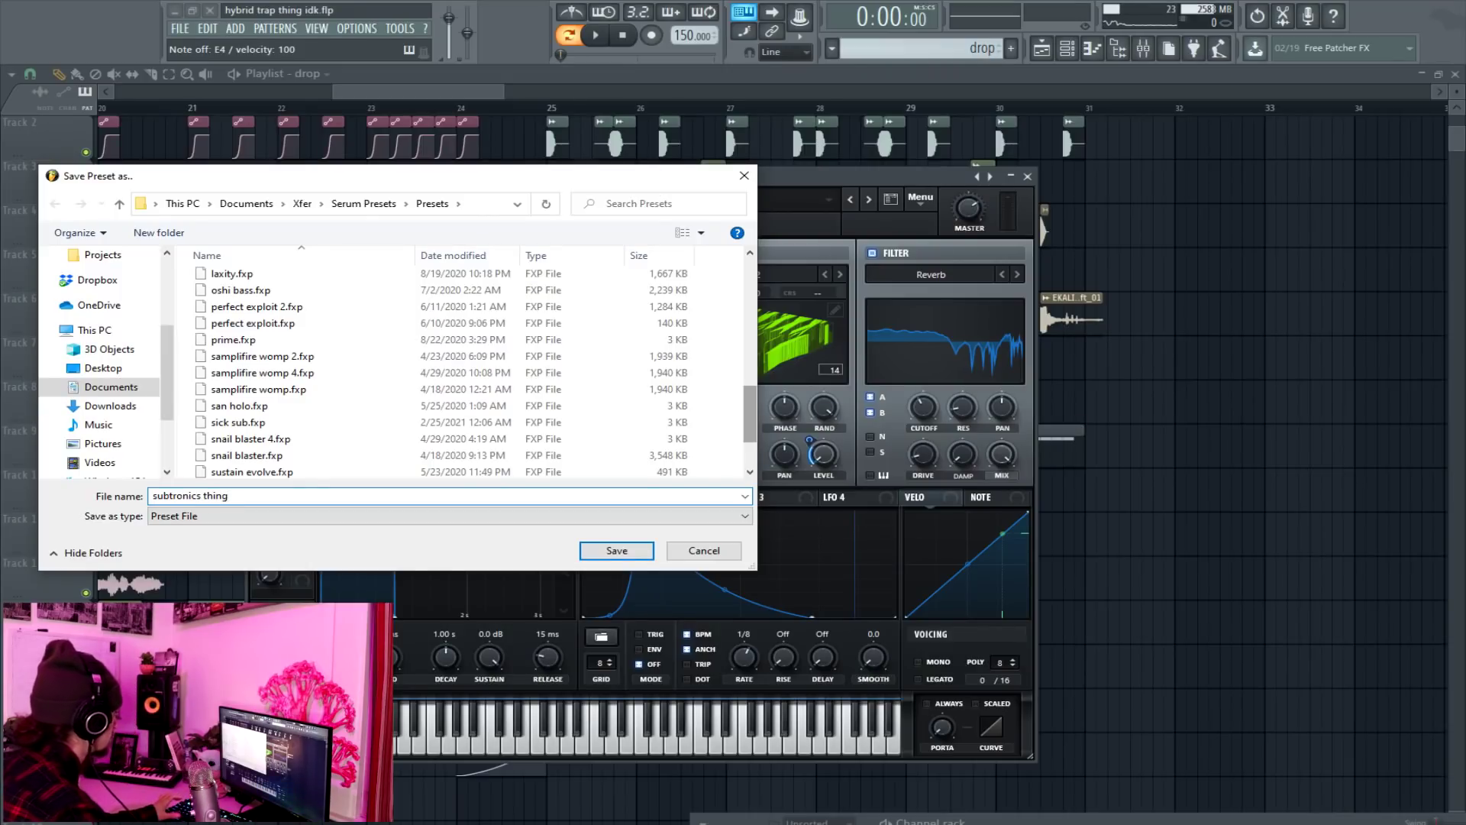
Save the Serum patch as the preset "subtronics thing"
click(612, 544)
click(492, 205)
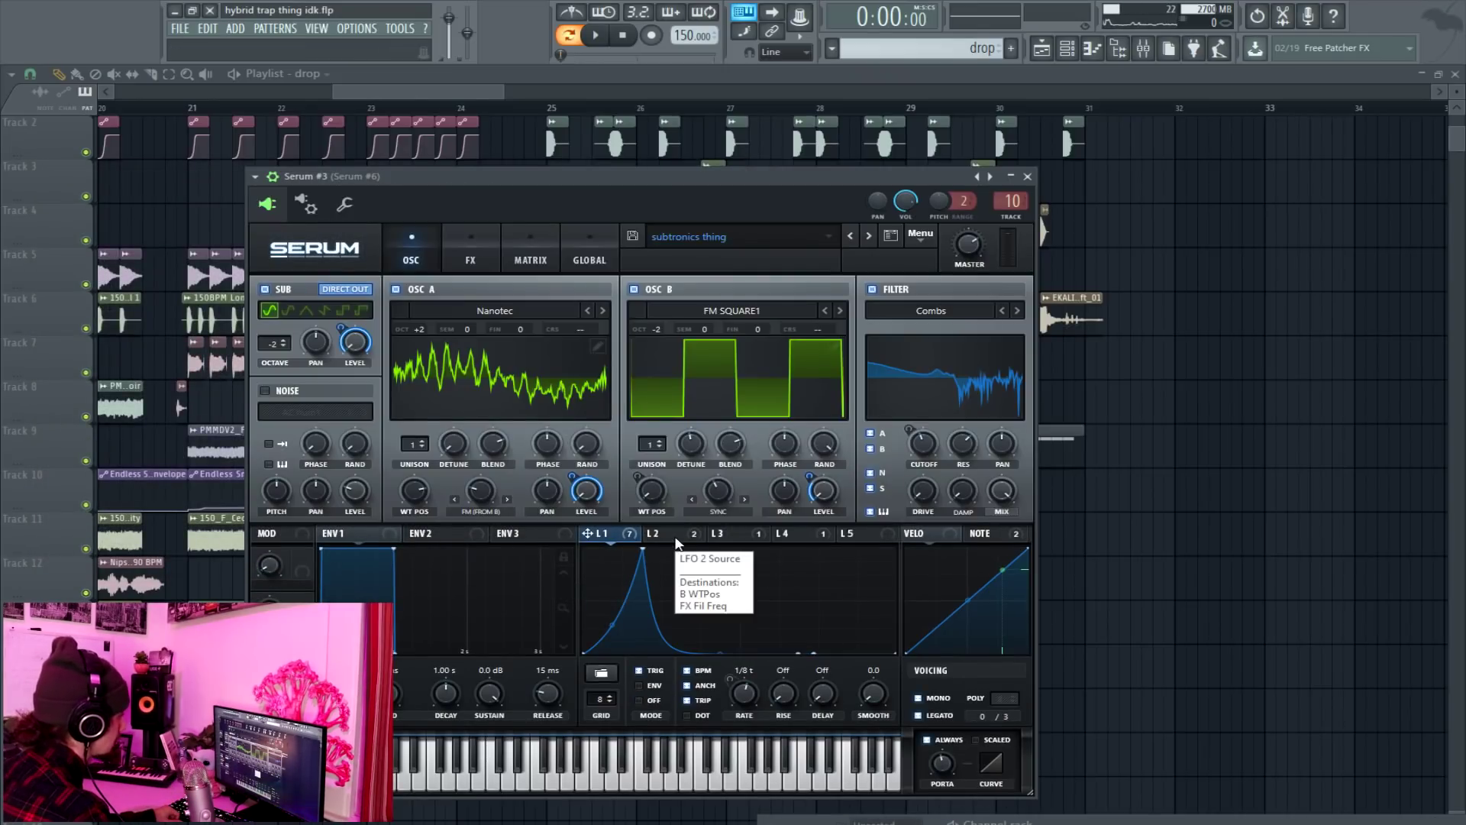
Look through LFOs 2 to 4 and try LFO 4 as a modulator of oscillator B's warp
click(676, 540)
click(734, 535)
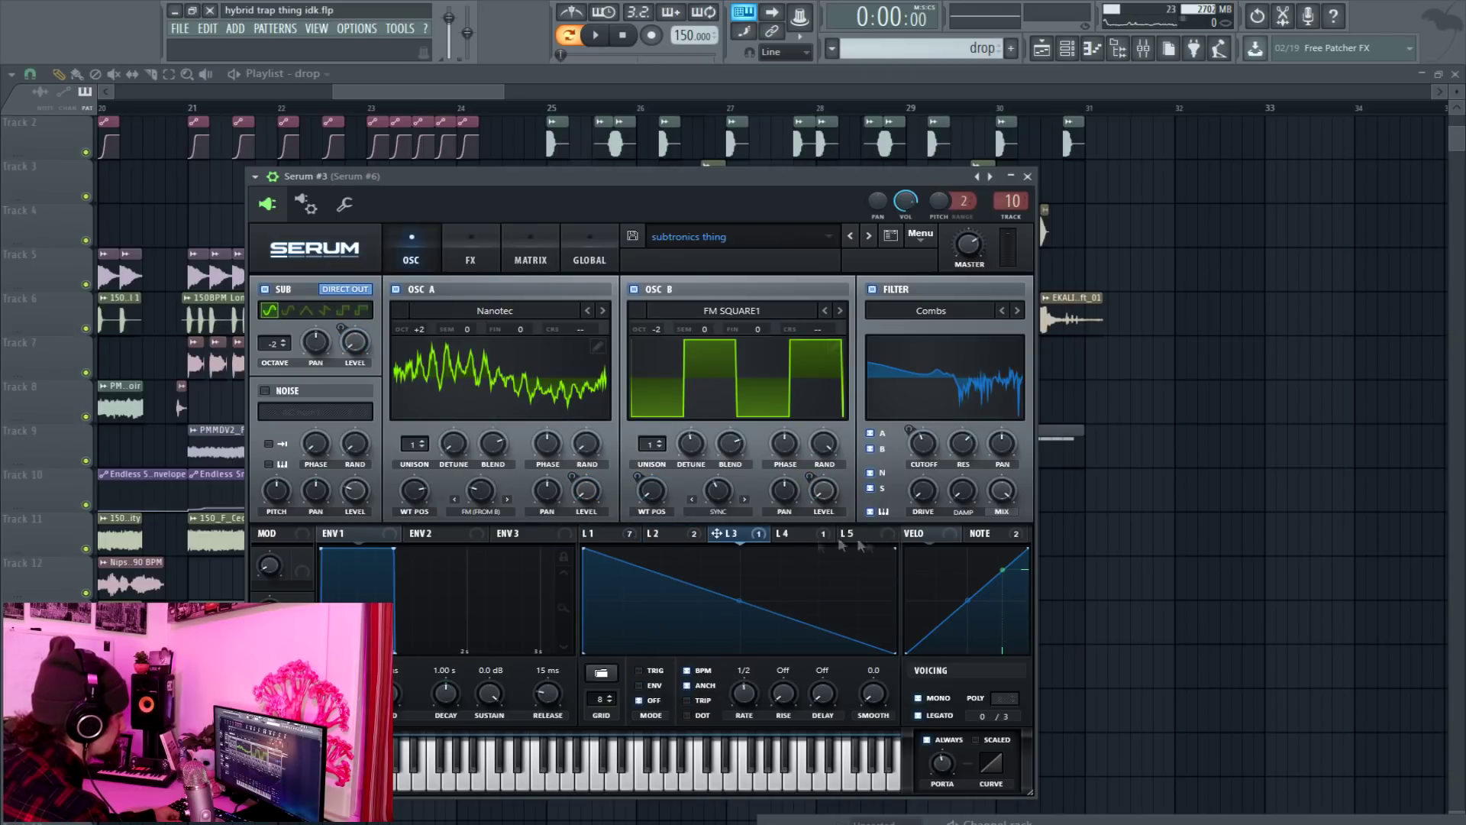
click(790, 534)
drag(780, 534, 724, 493)
right_click(724, 492)
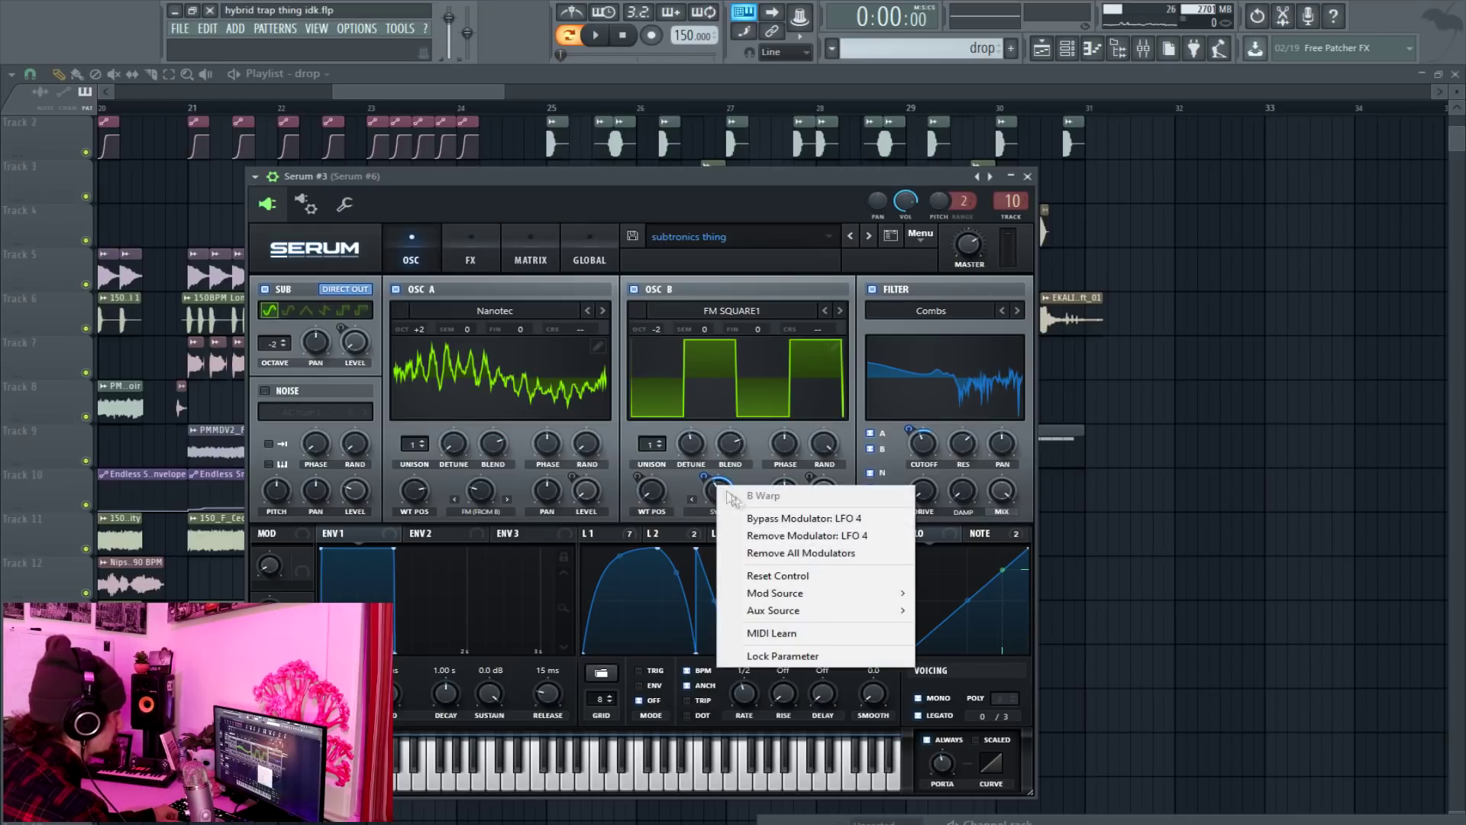
click(761, 555)
Check LFO 2's modulation of oscillator B's wavetable position and the LFO 1 curve
click(656, 534)
drag(652, 534, 652, 491)
click(630, 535)
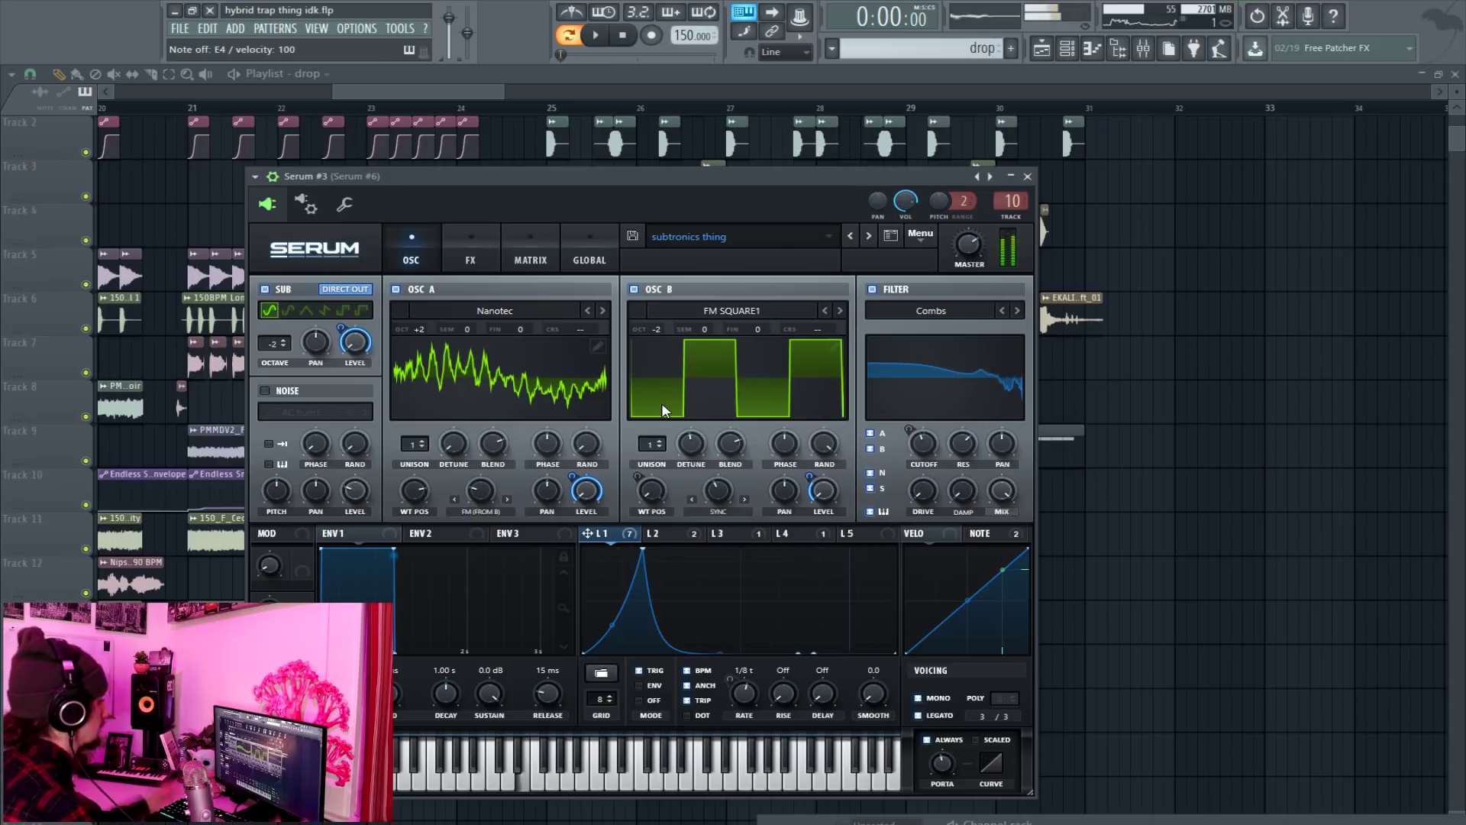
Enable the Delay, EQ and Filter effects in the patch and audition the sound
click(471, 256)
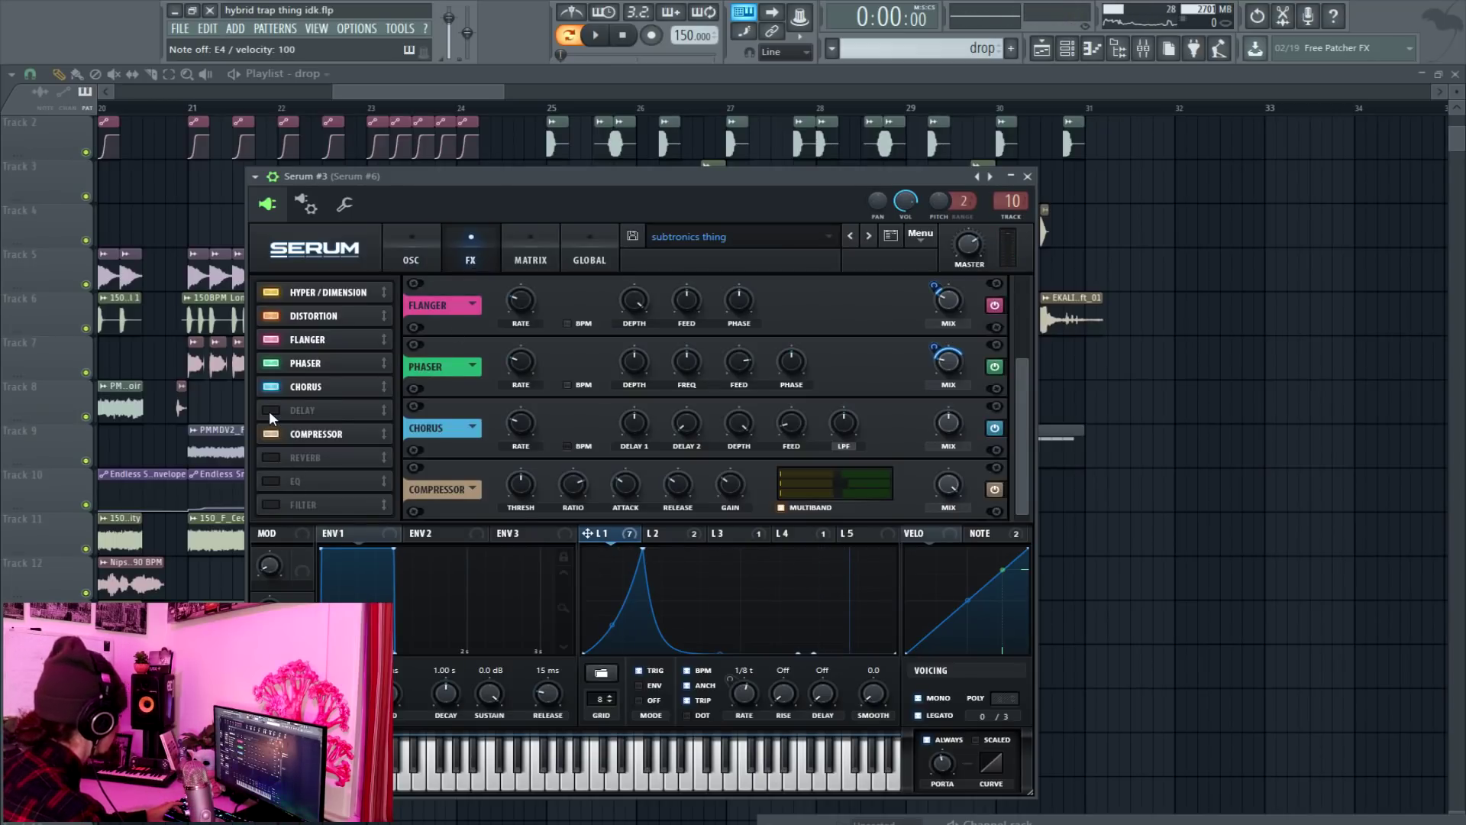
click(268, 411)
click(269, 482)
click(269, 504)
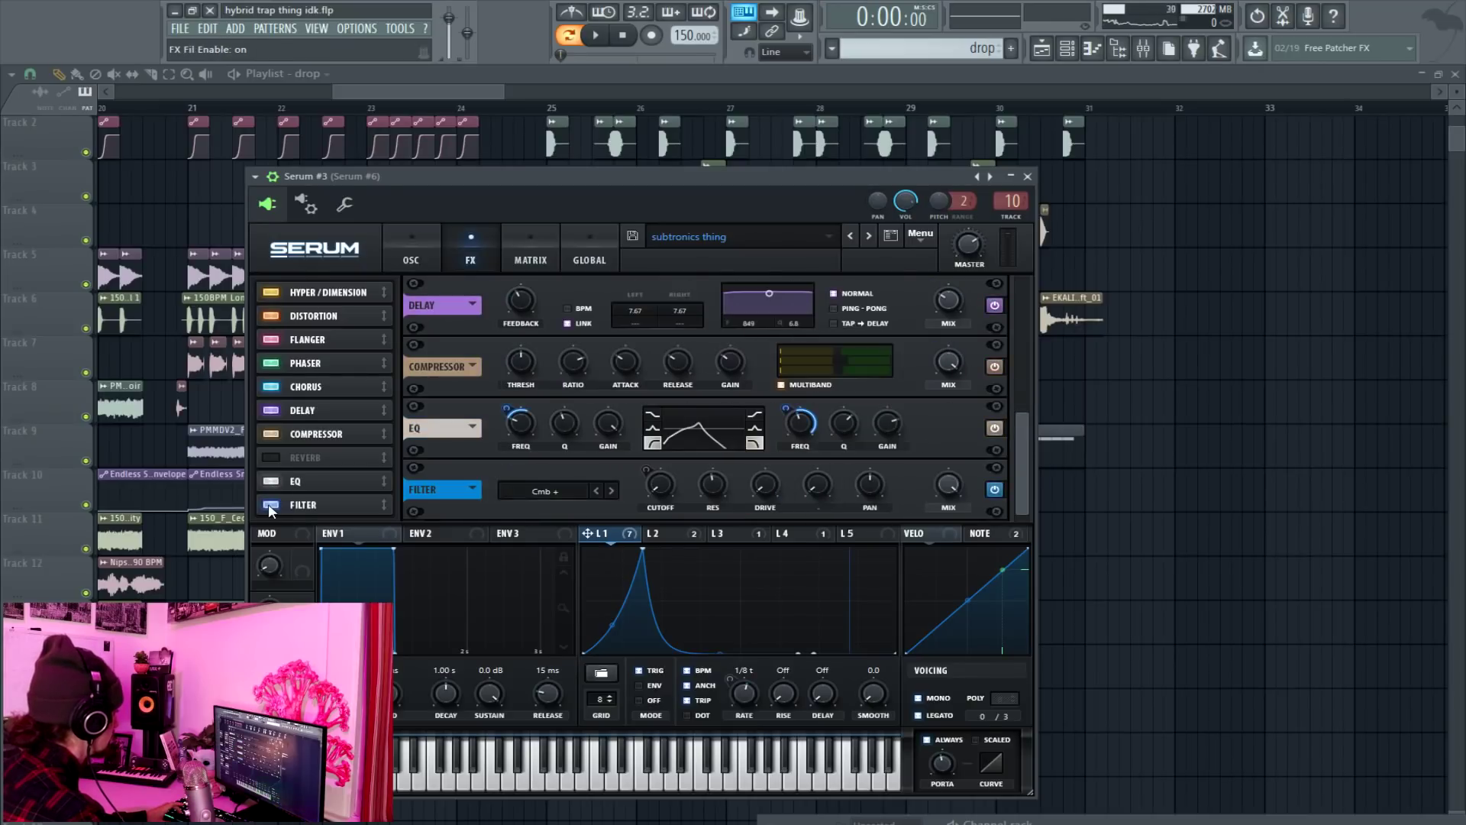
key(c)
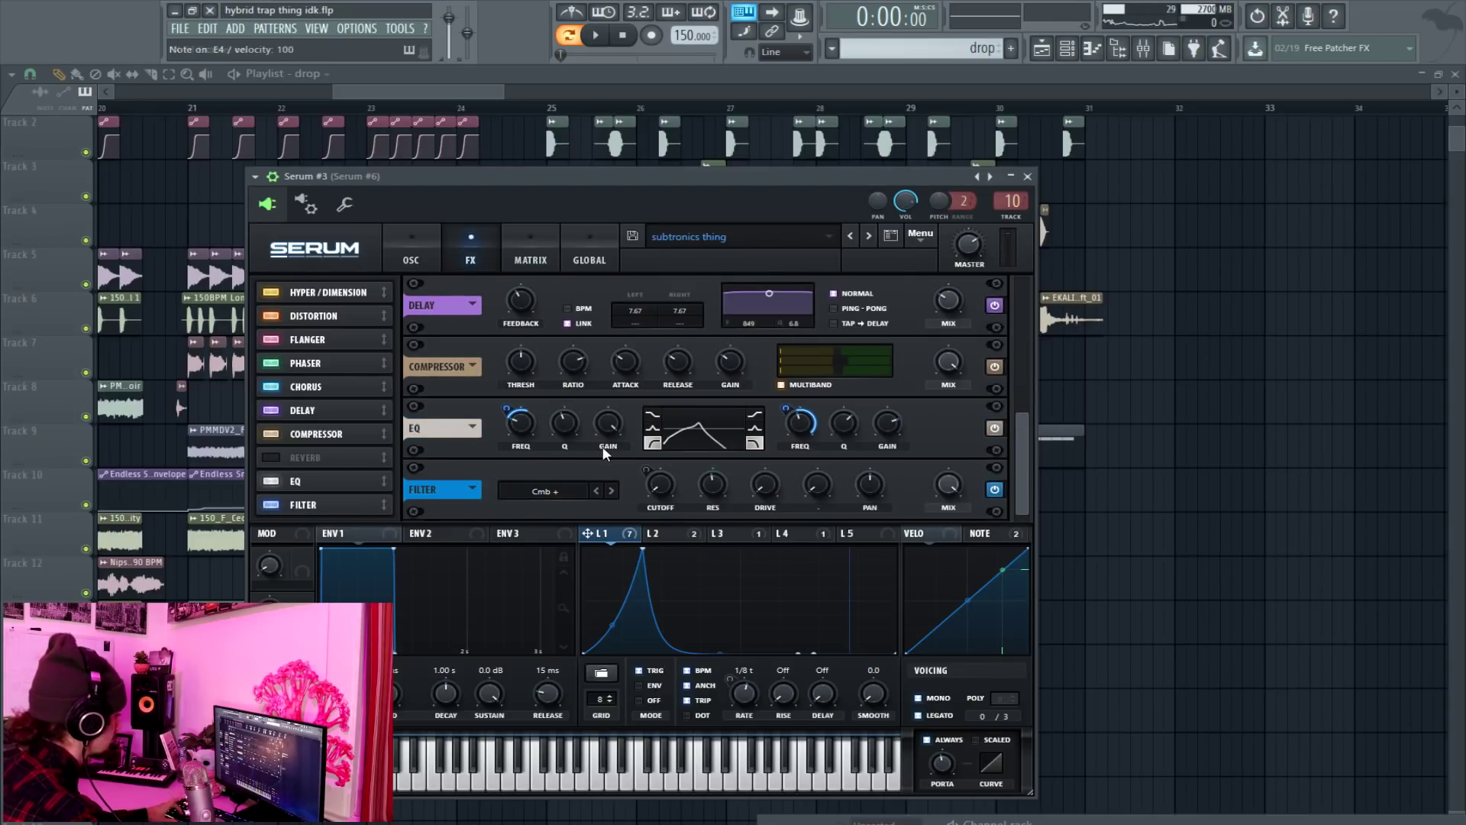
key(v)
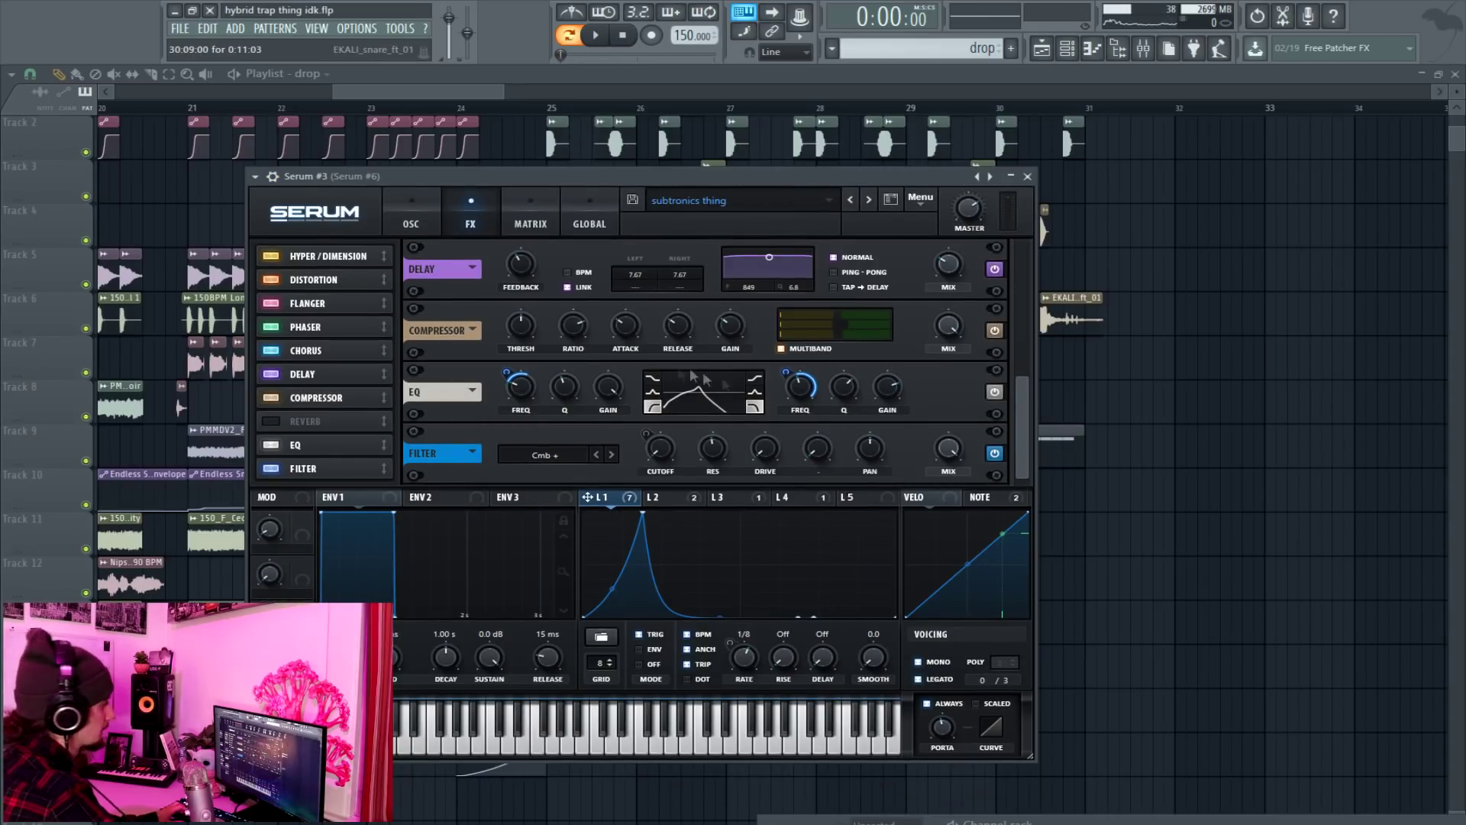
Review the patch's oscillator and effect settings and audition the sound
click(413, 219)
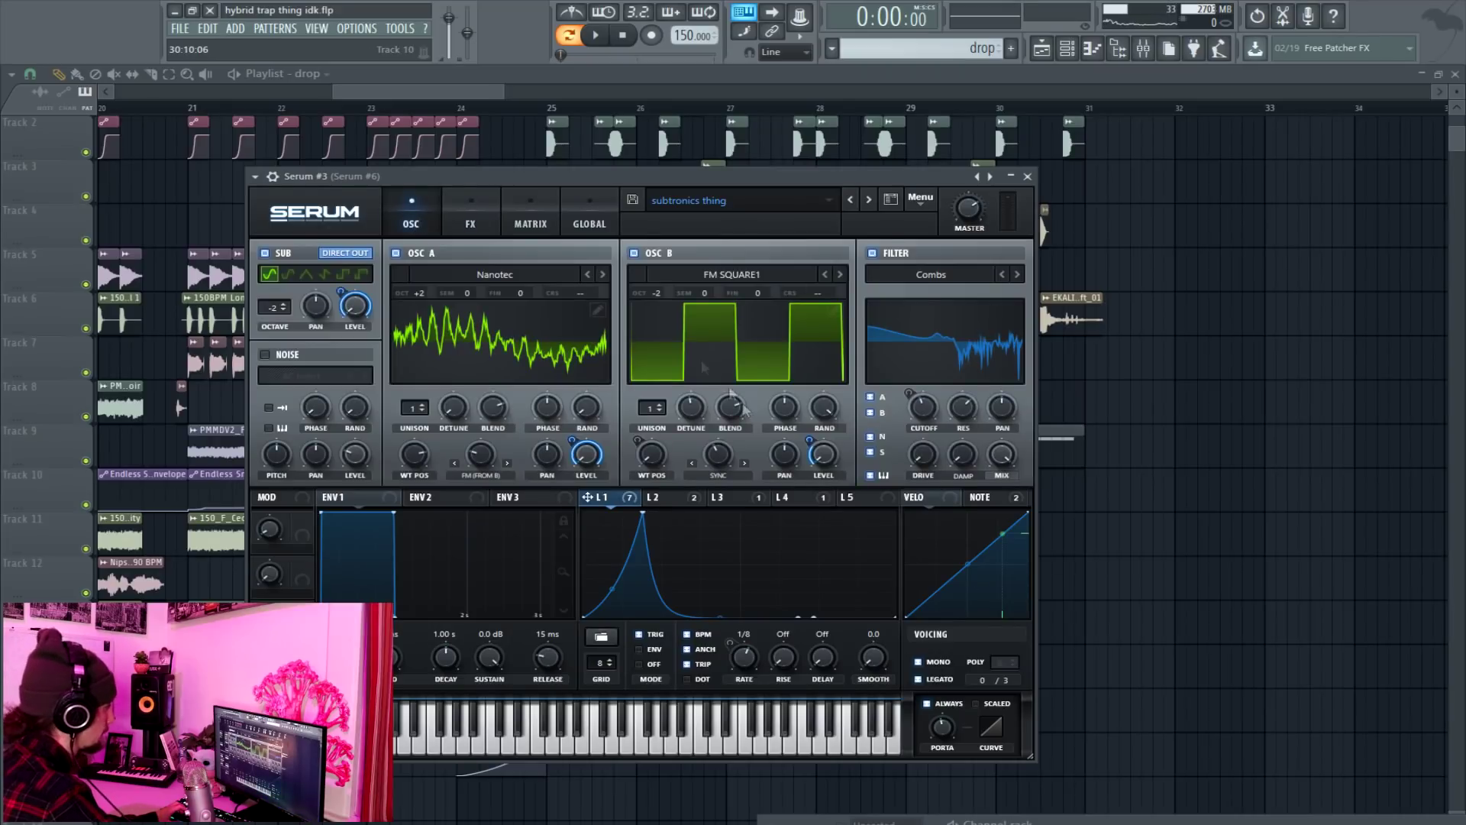
click(478, 218)
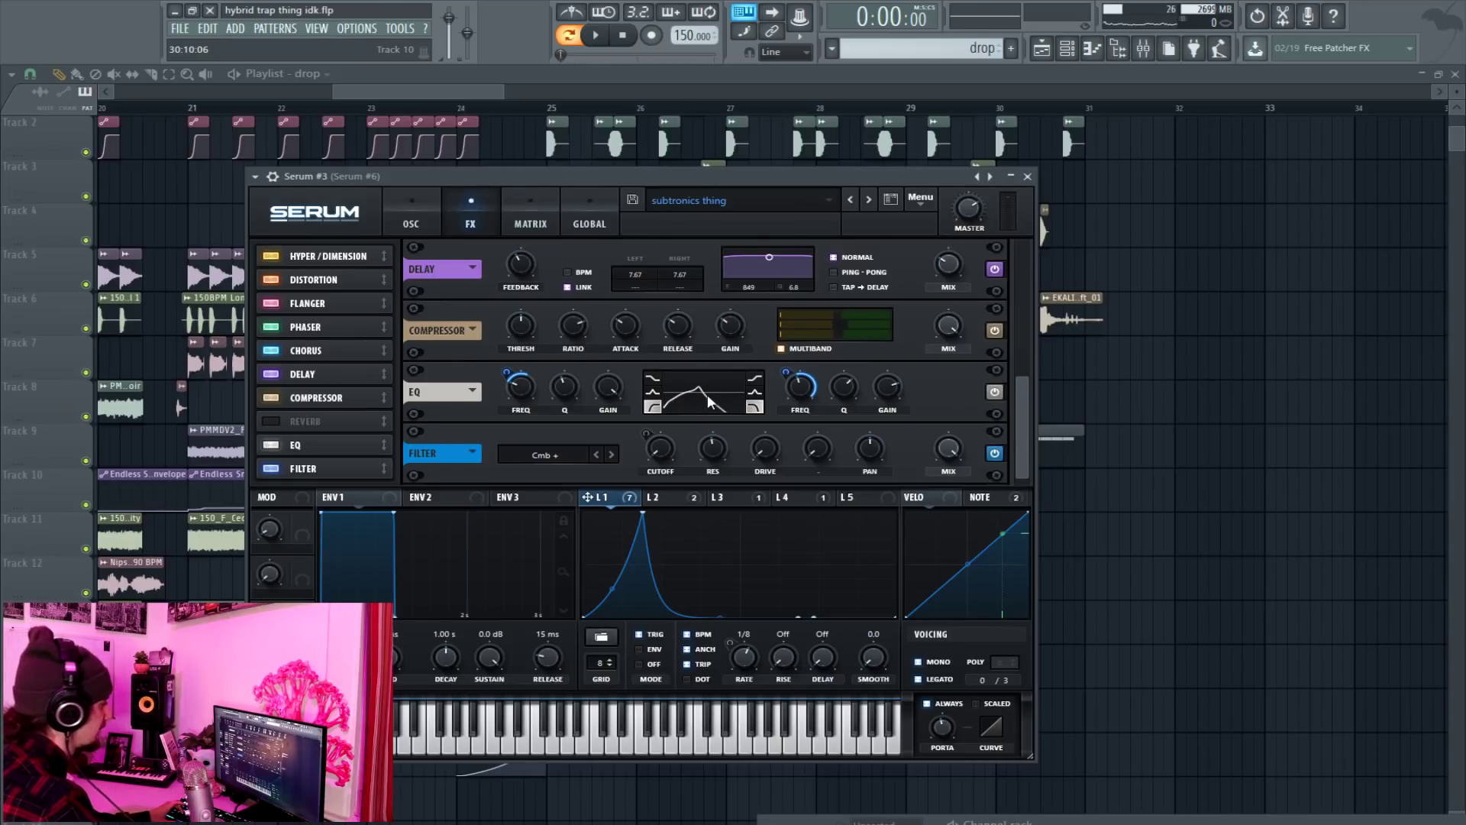
key(c)
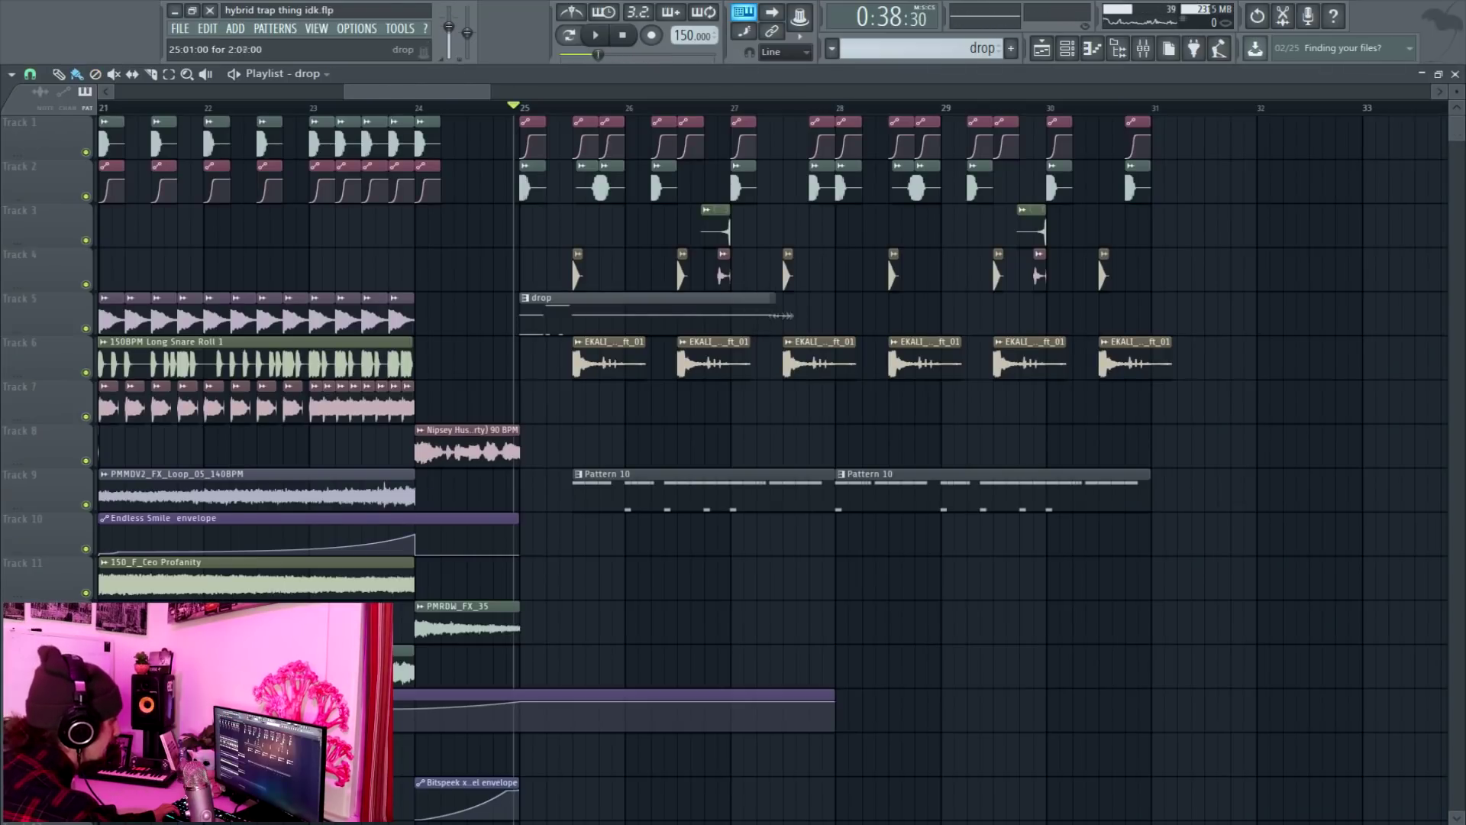
Extend the Track 5 drop pattern clip to bar 28 and place a second drop clip from bar 28
drag(787, 314, 835, 313)
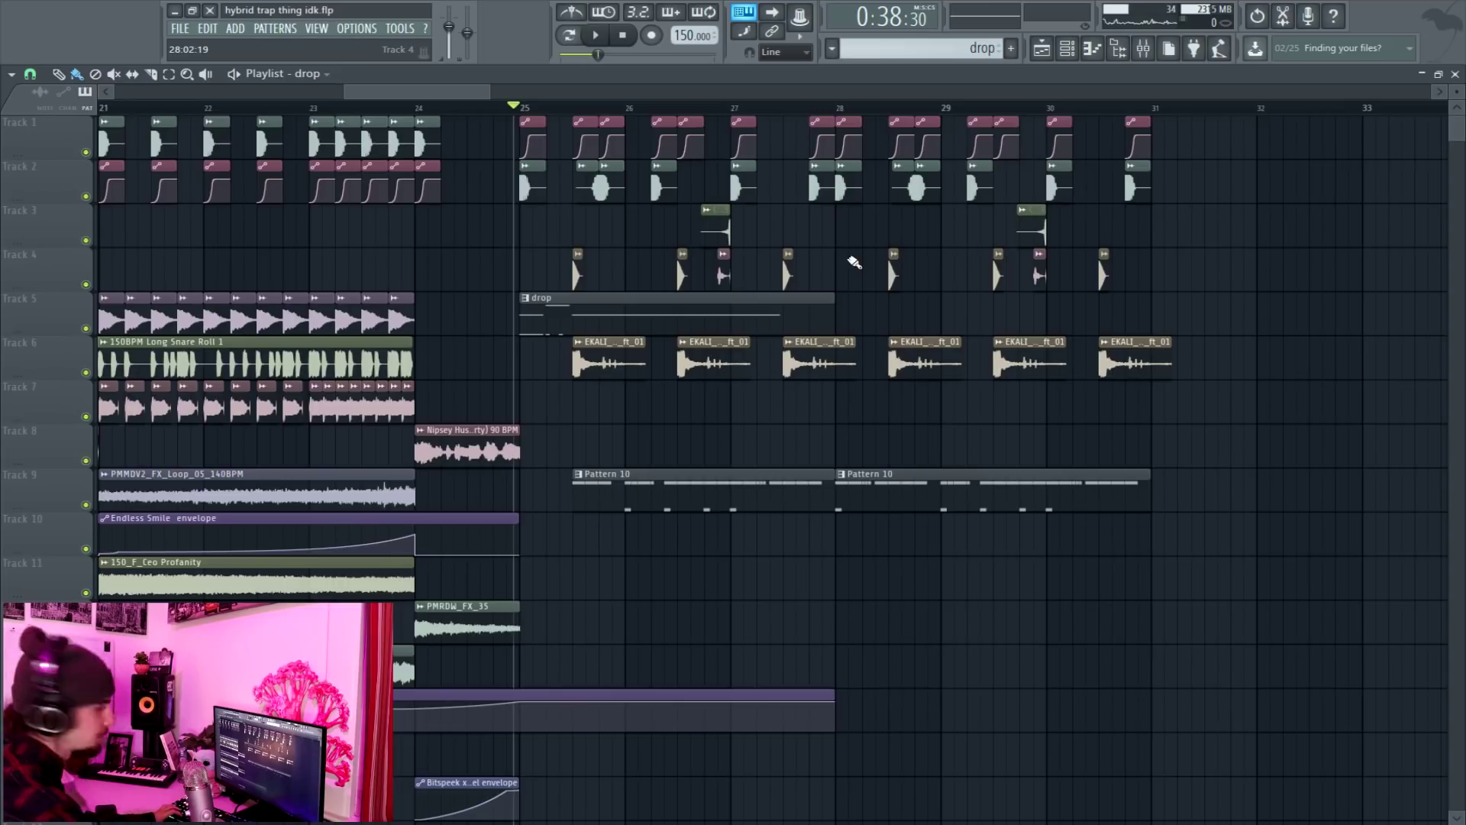
click(849, 309)
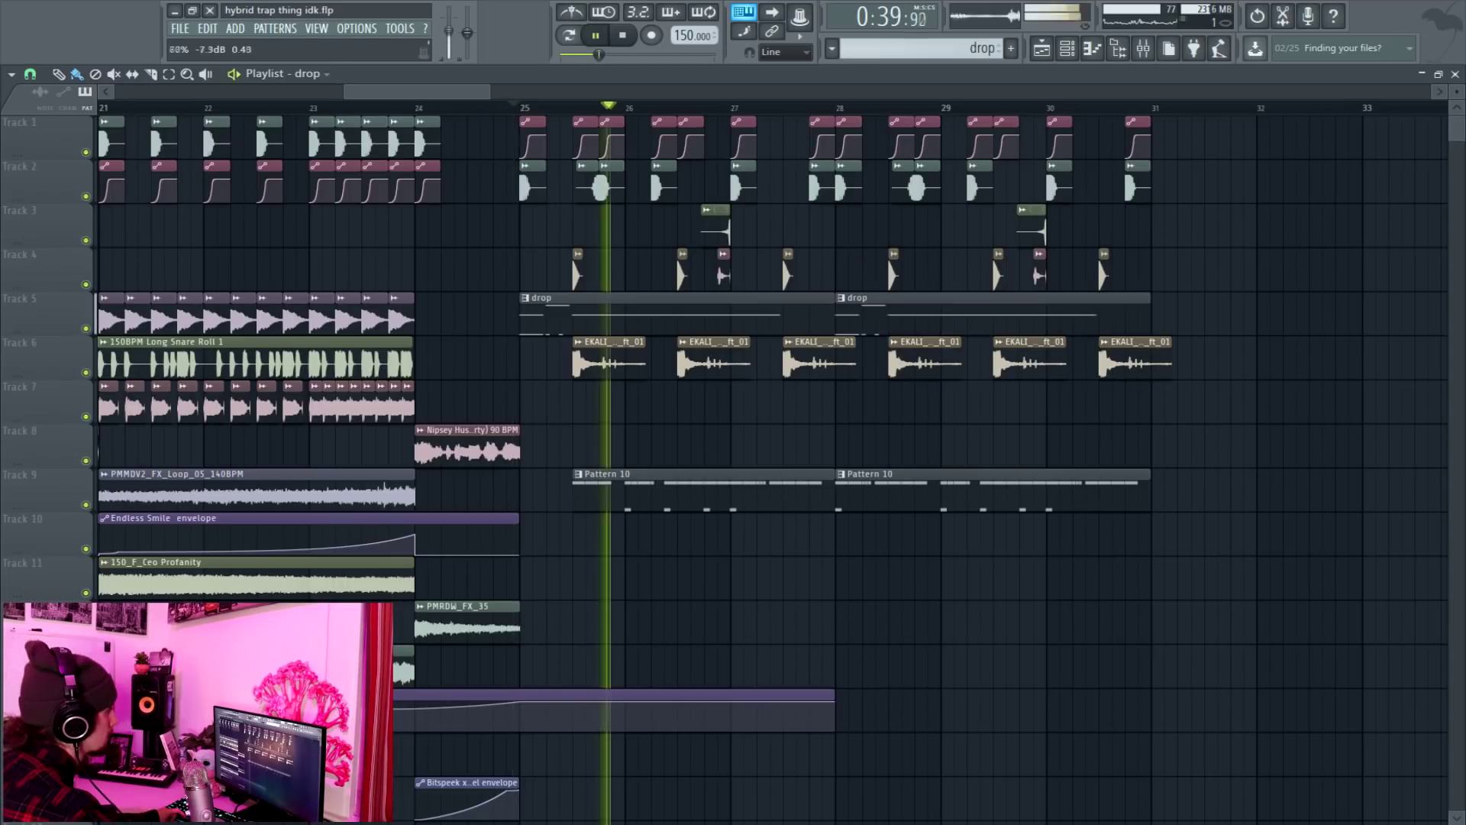
Audition the drop and mute Tracks 6, 7, 8 and 9 in the playlist
key(space)
key(space)
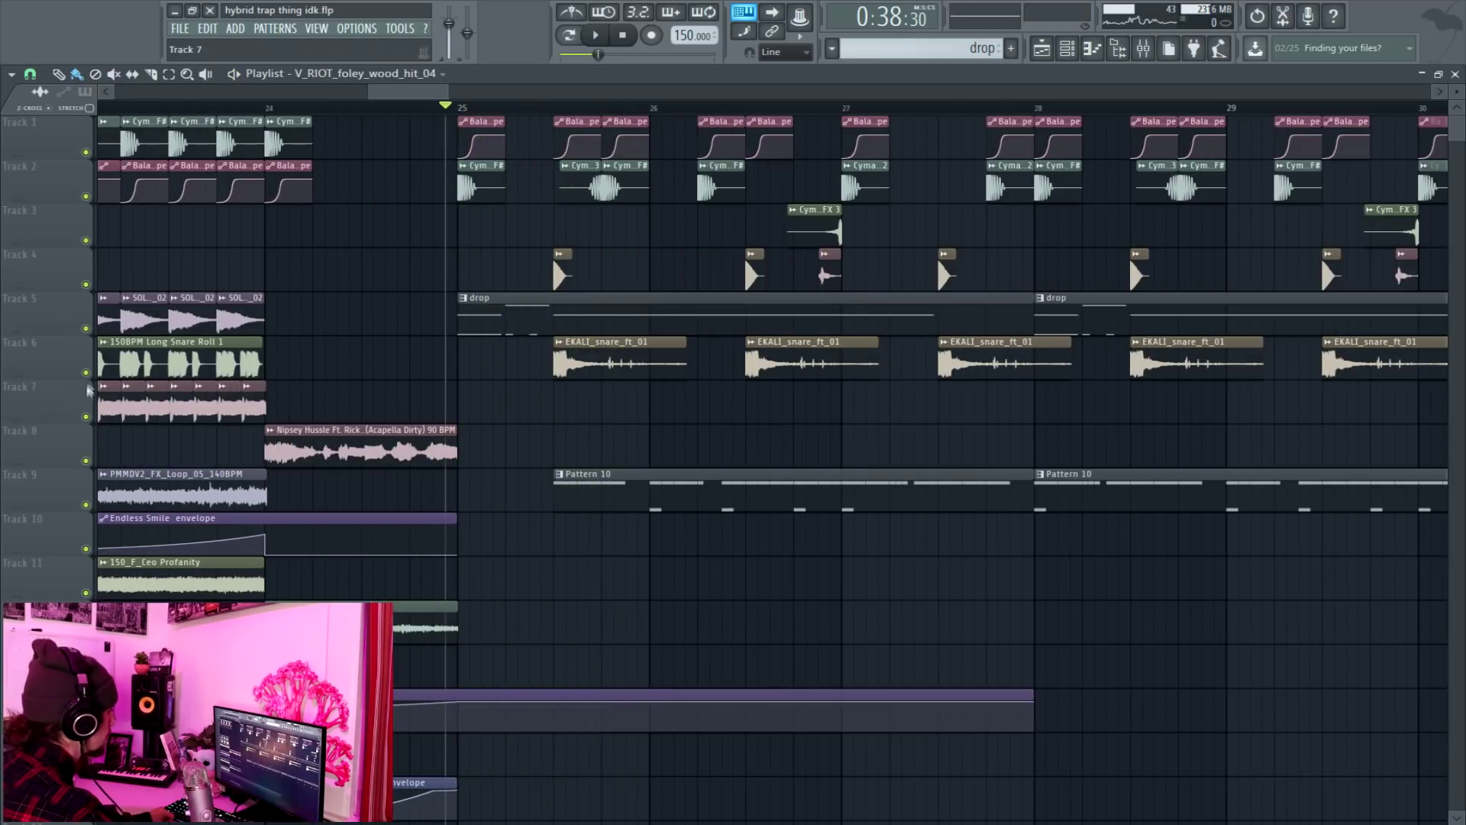
click(85, 373)
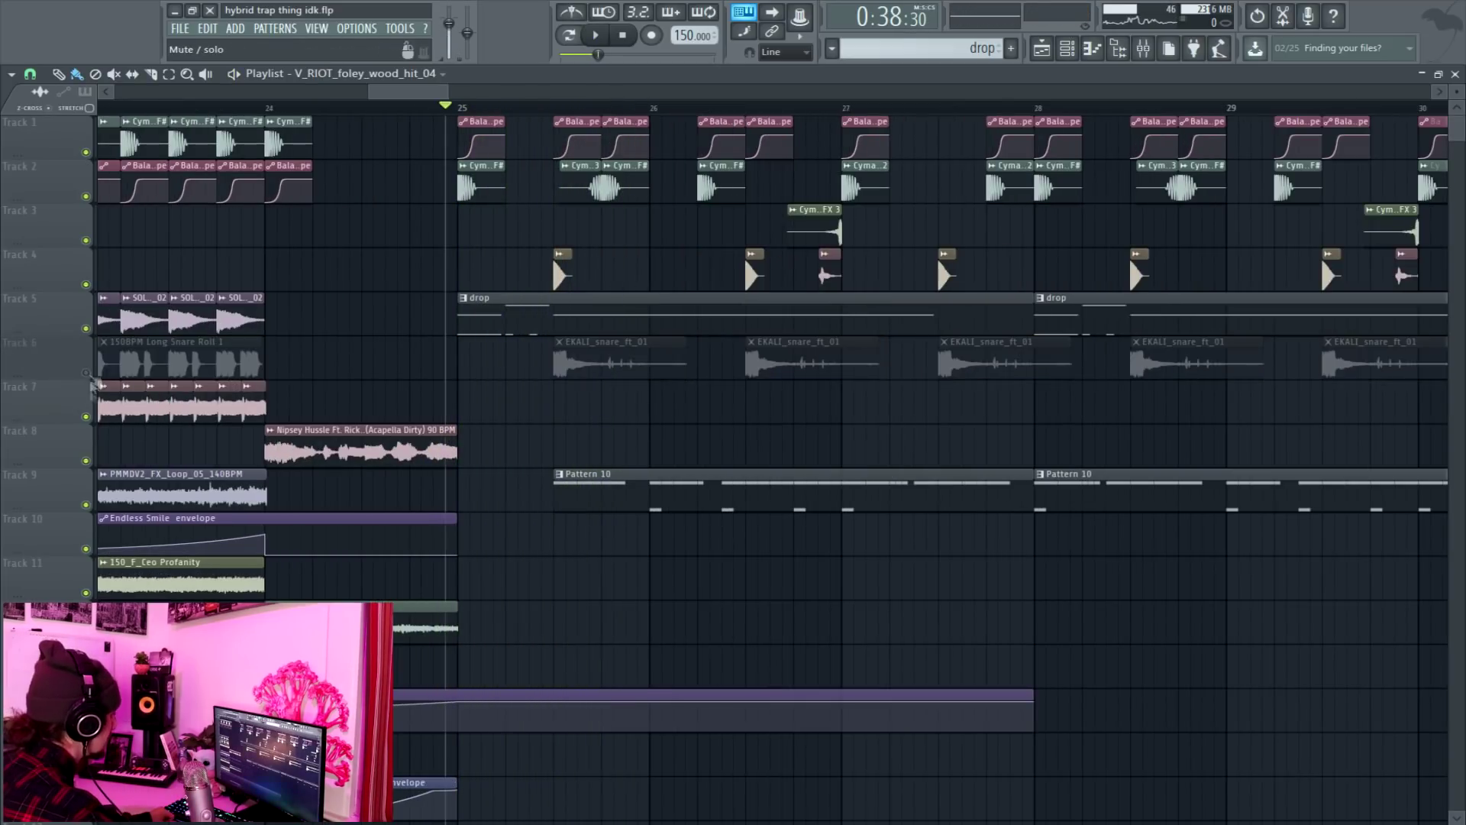
click(86, 416)
click(86, 461)
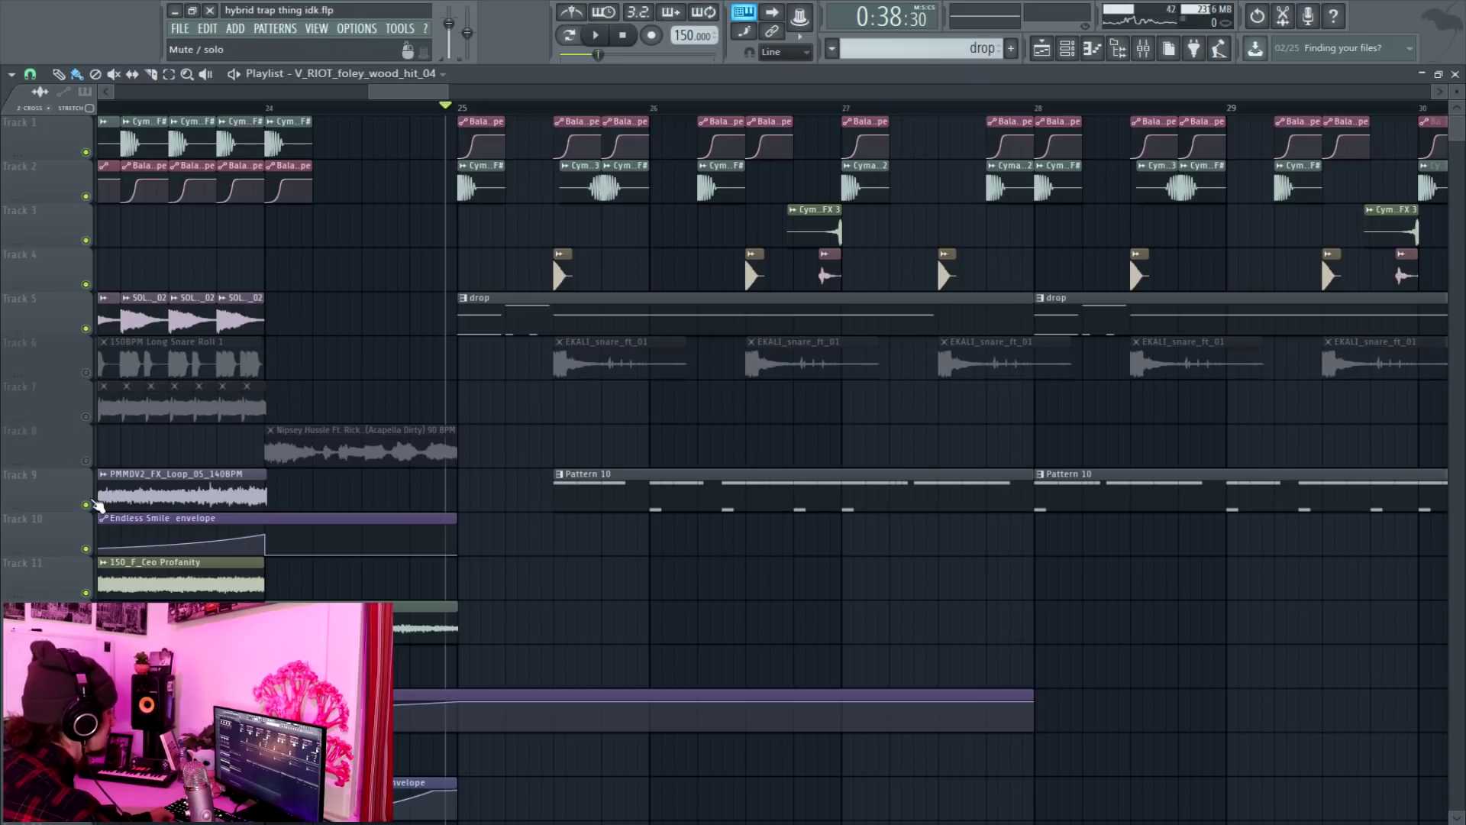
click(85, 505)
Place the V_RIOT_foley_wood_hit_04 sample on Track 7 below the drop's first snare, unmute Track 7 and slightly trim the clip's end
click(594, 430)
drag(599, 441, 569, 395)
click(86, 417)
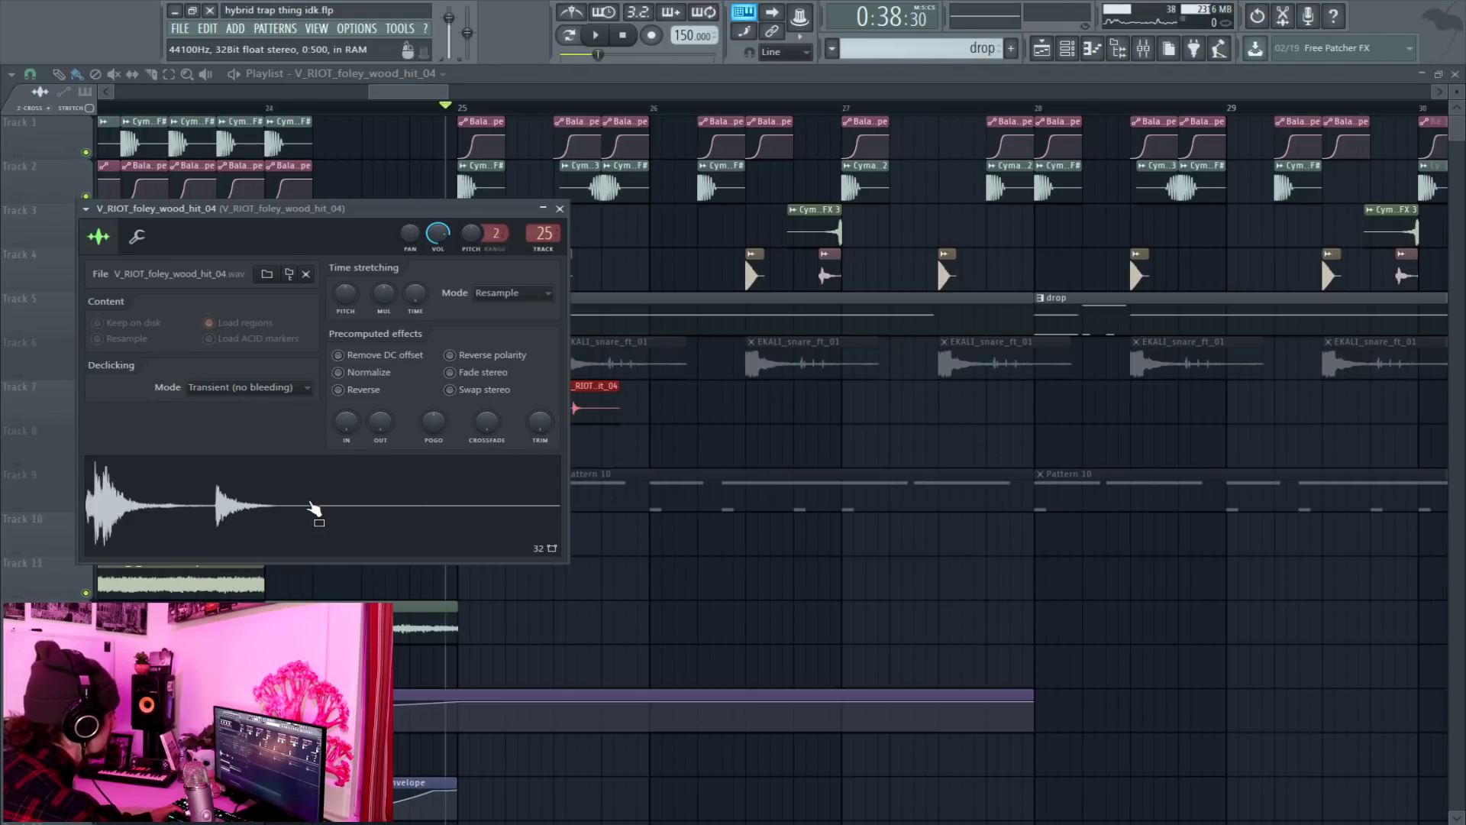
click(559, 208)
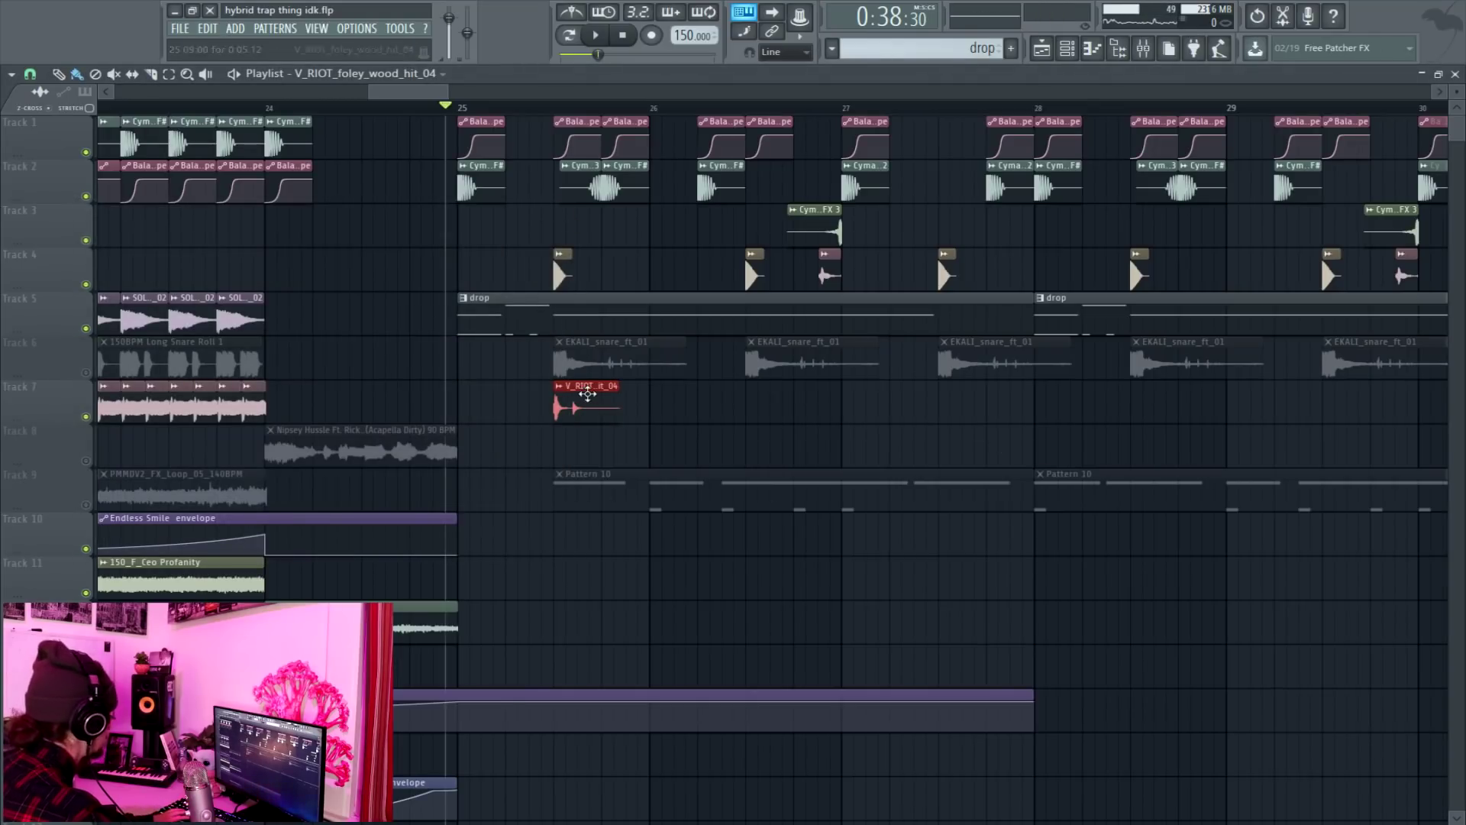
mouse_move(618, 408)
mouse_down()
mouse_move(565, 414)
mouse_move(611, 406)
mouse_up()
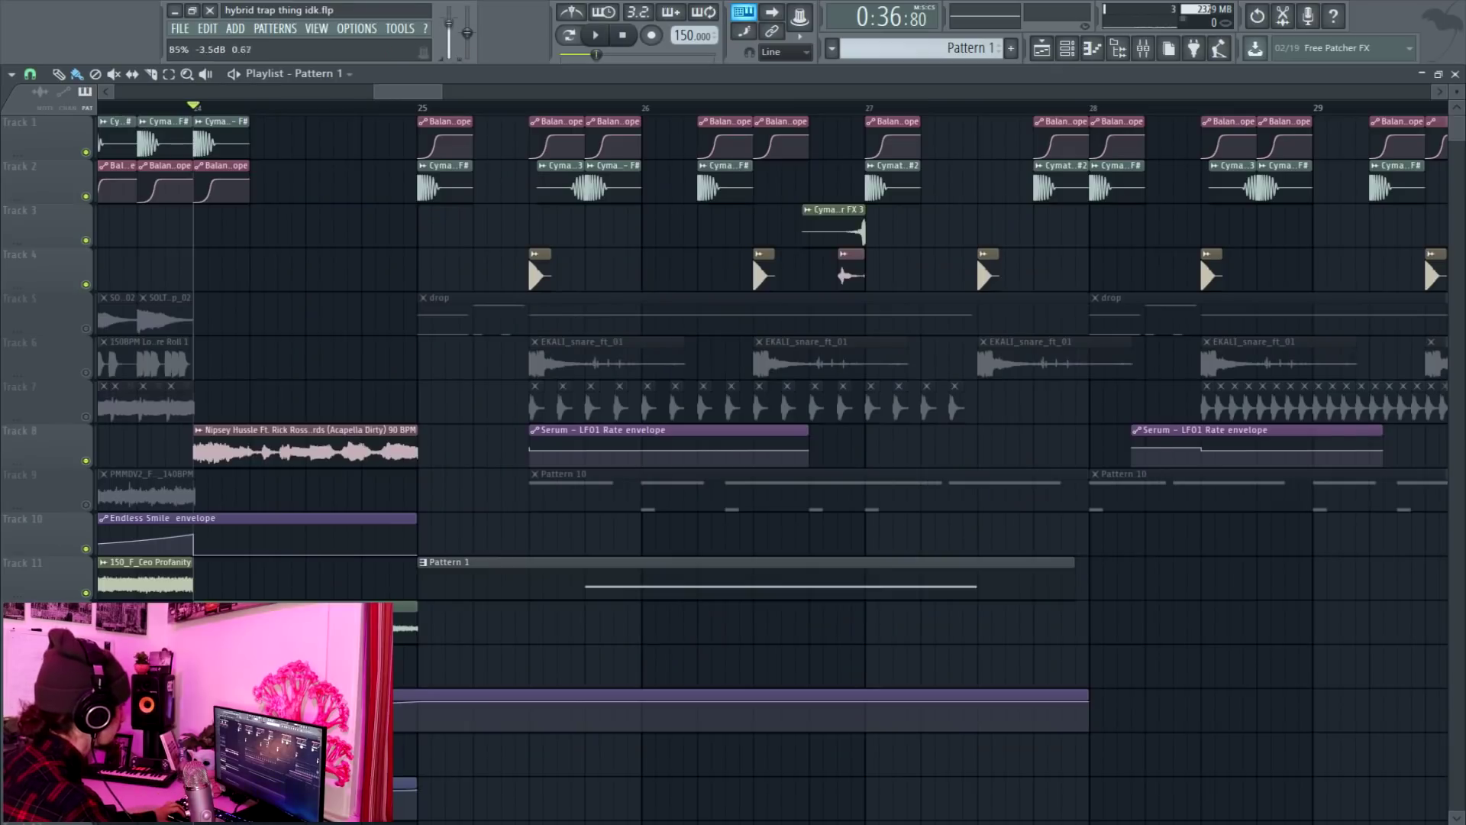
Audition the drop from bar 24 with Tracks 5, 6, 7 and 9 muted
key(space)
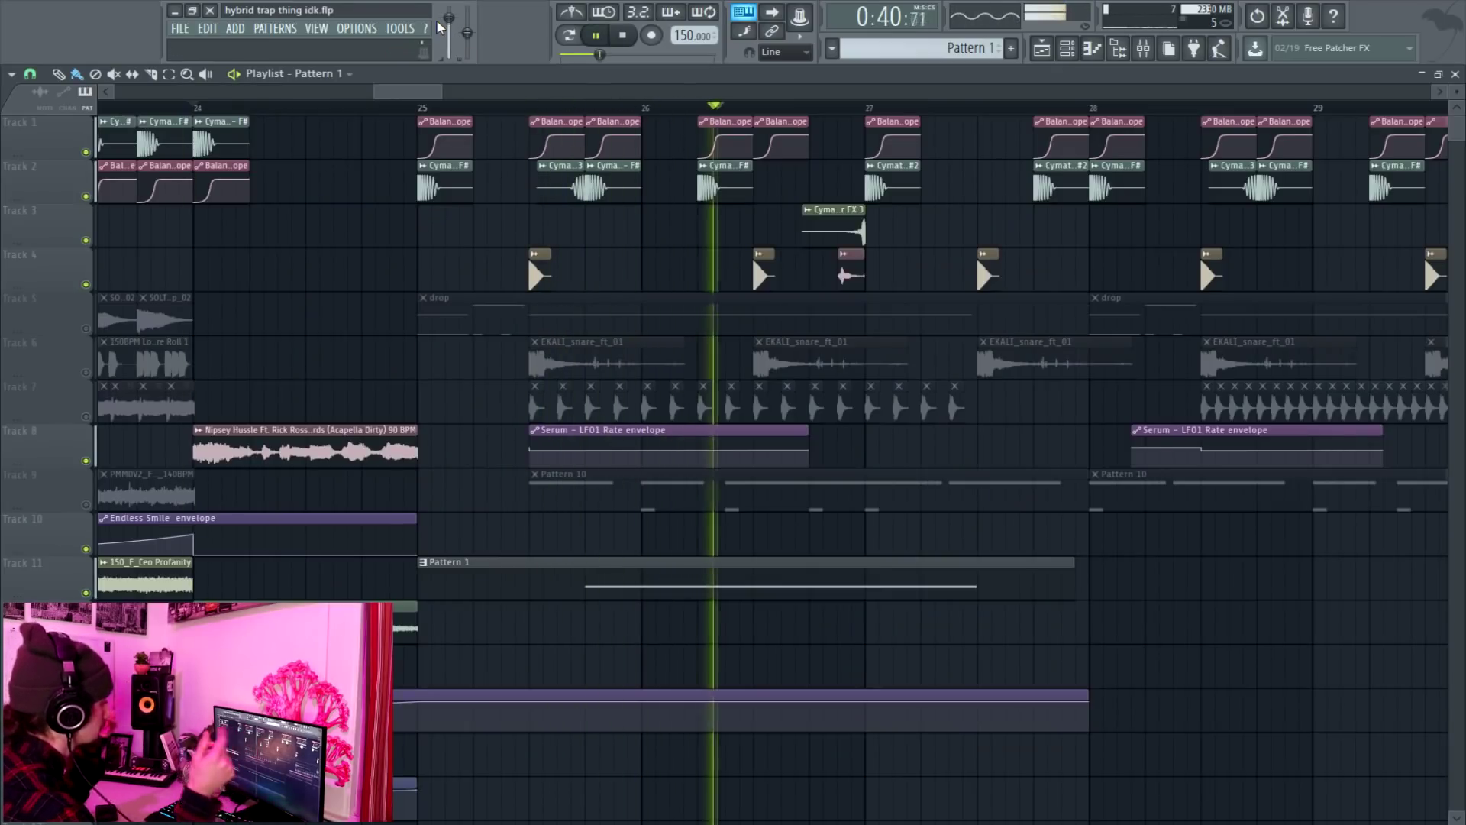
key(space)
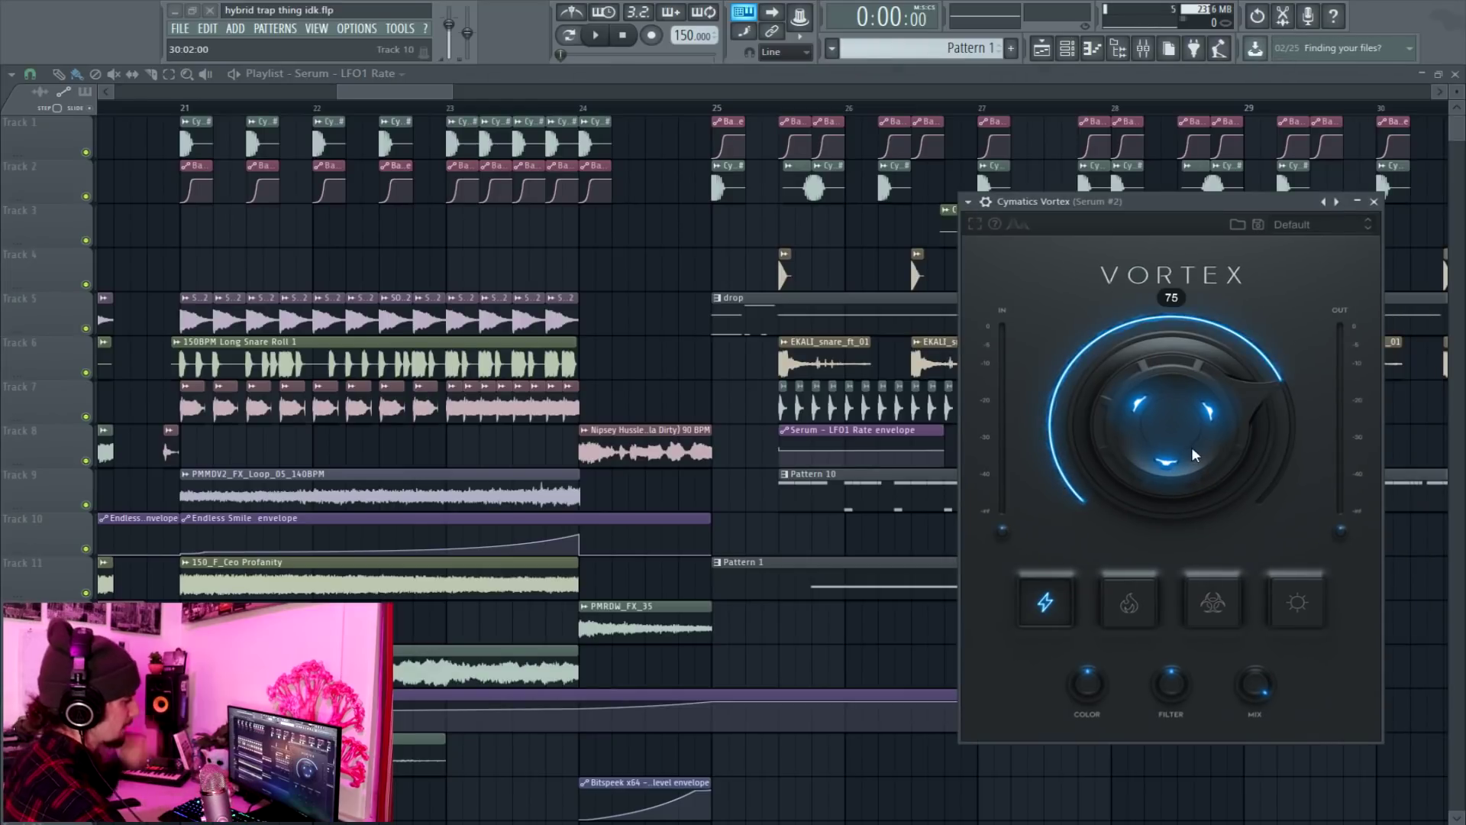
Compare the Serum #2 bass with the Vortex drive at 0% and raise the drive to 71%
mouse_move(1191, 447)
mouse_down()
mouse_move(1176, 515)
mouse_move(1203, 468)
mouse_move(1190, 458)
mouse_up()
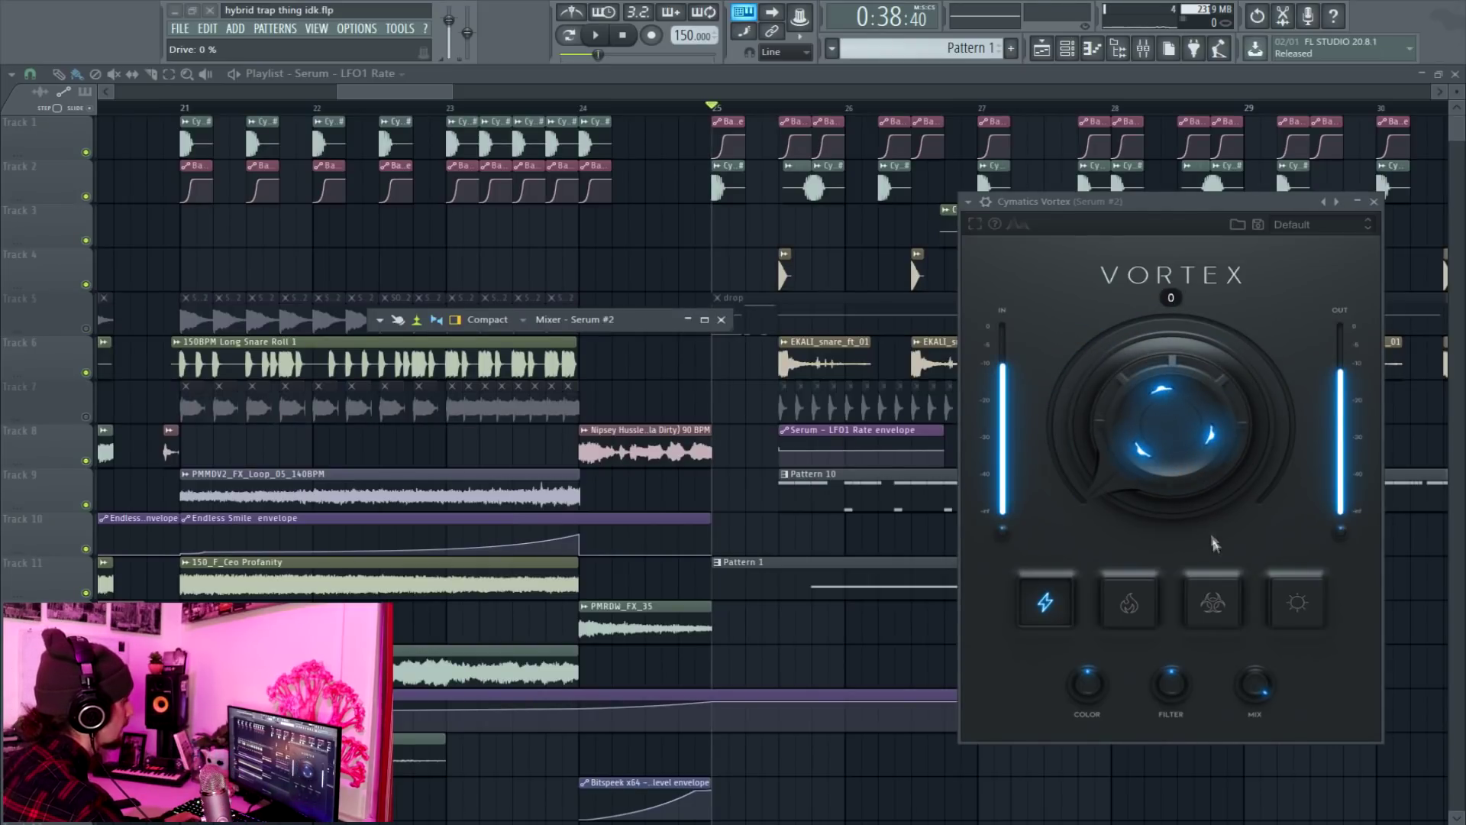
drag(661, 320, 449, 423)
key(space)
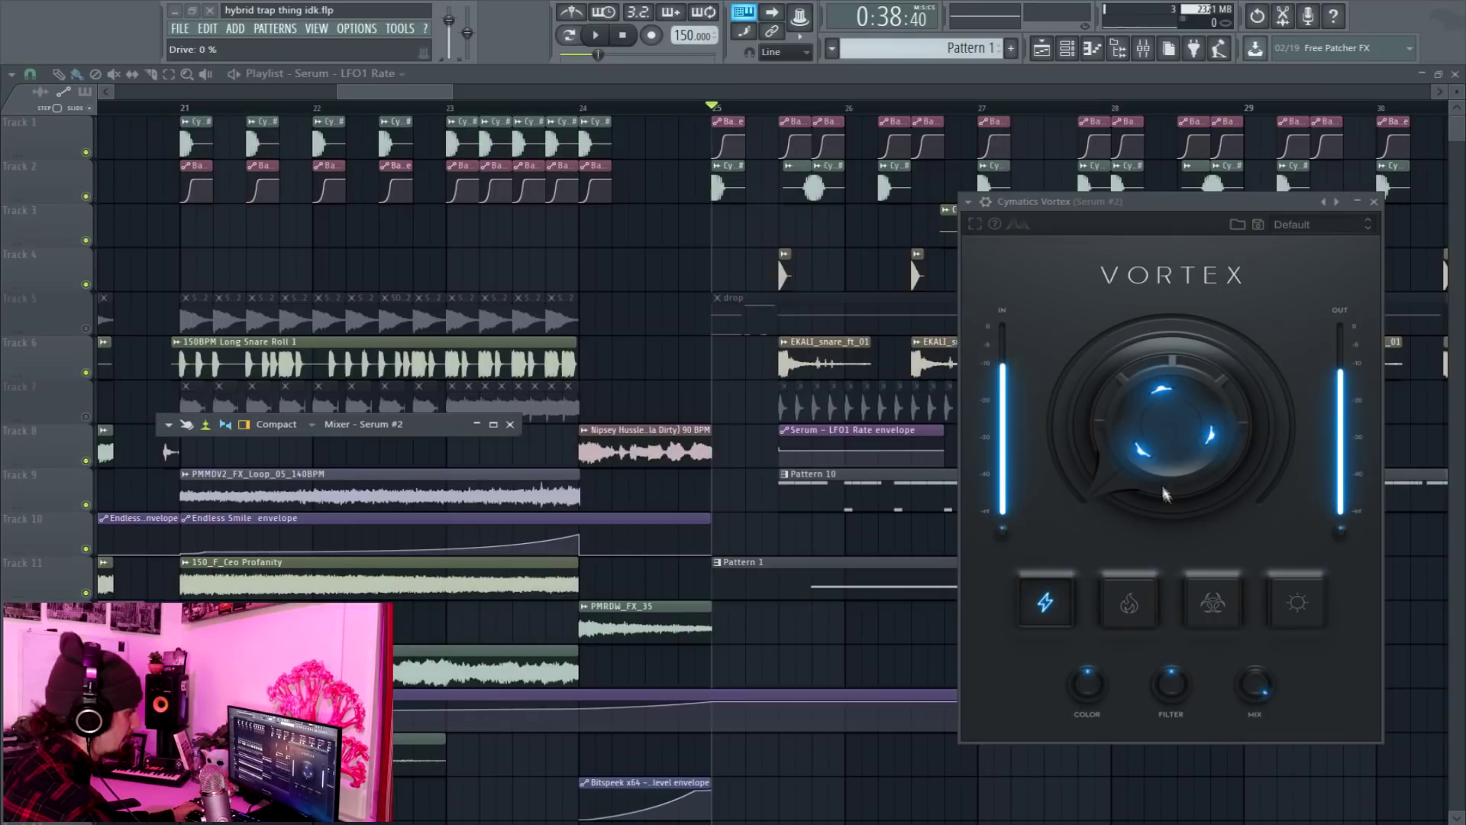
drag(1173, 409, 1197, 344)
drag(1173, 424, 1234, 429)
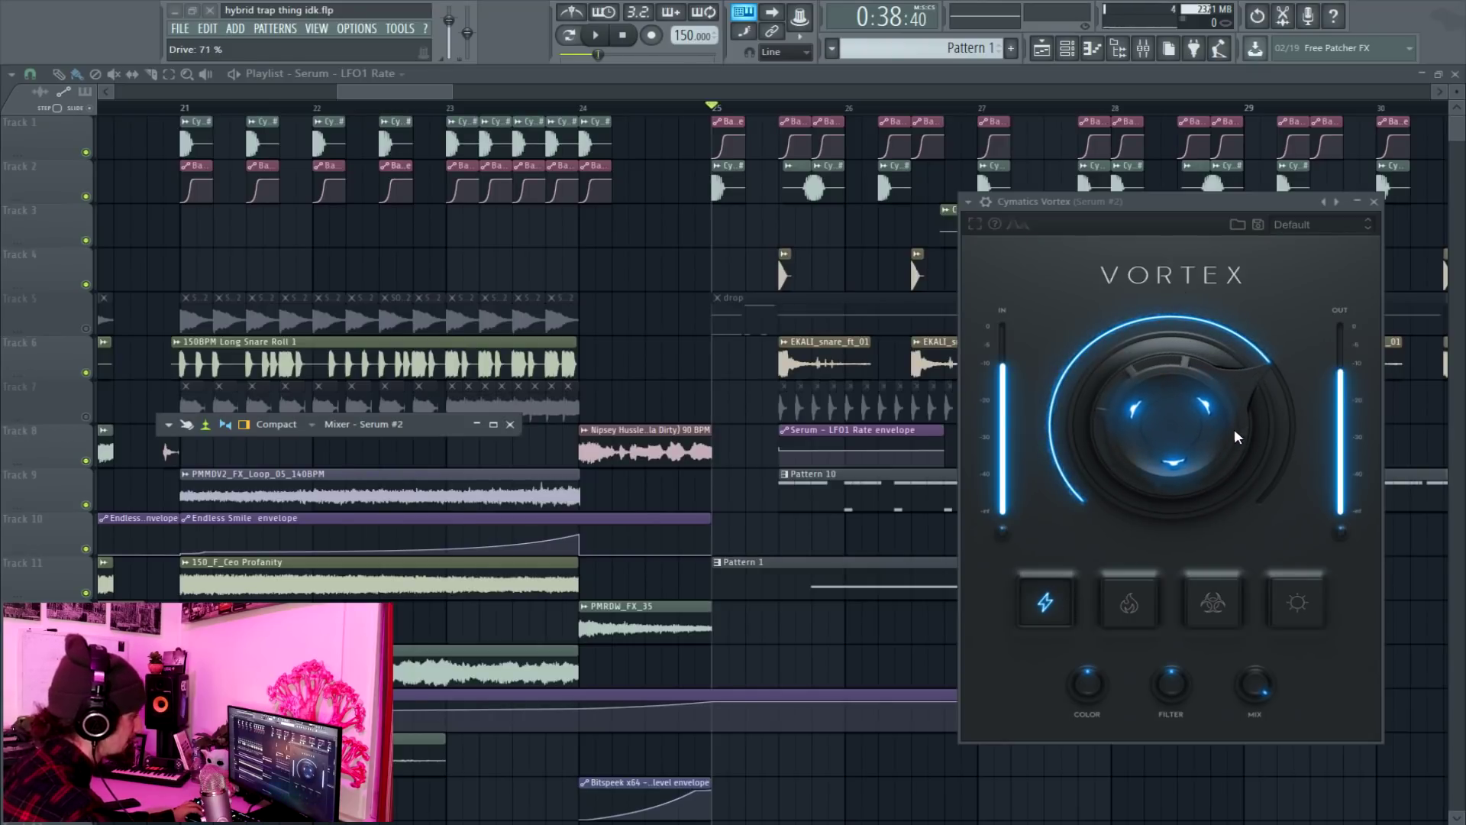
click(595, 35)
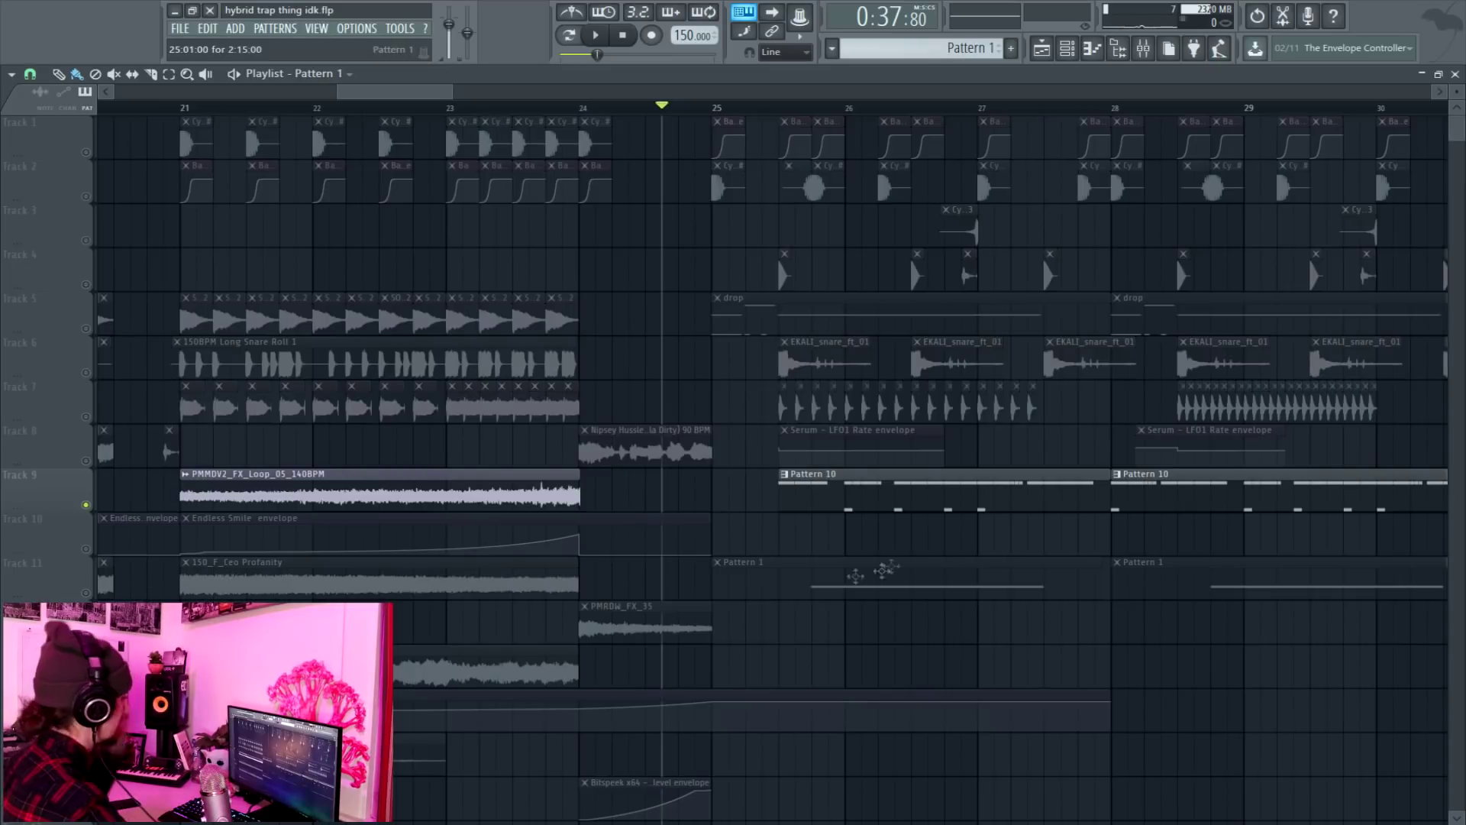
Play the soloed Track 9 from bar 23
click(448, 108)
key(space)
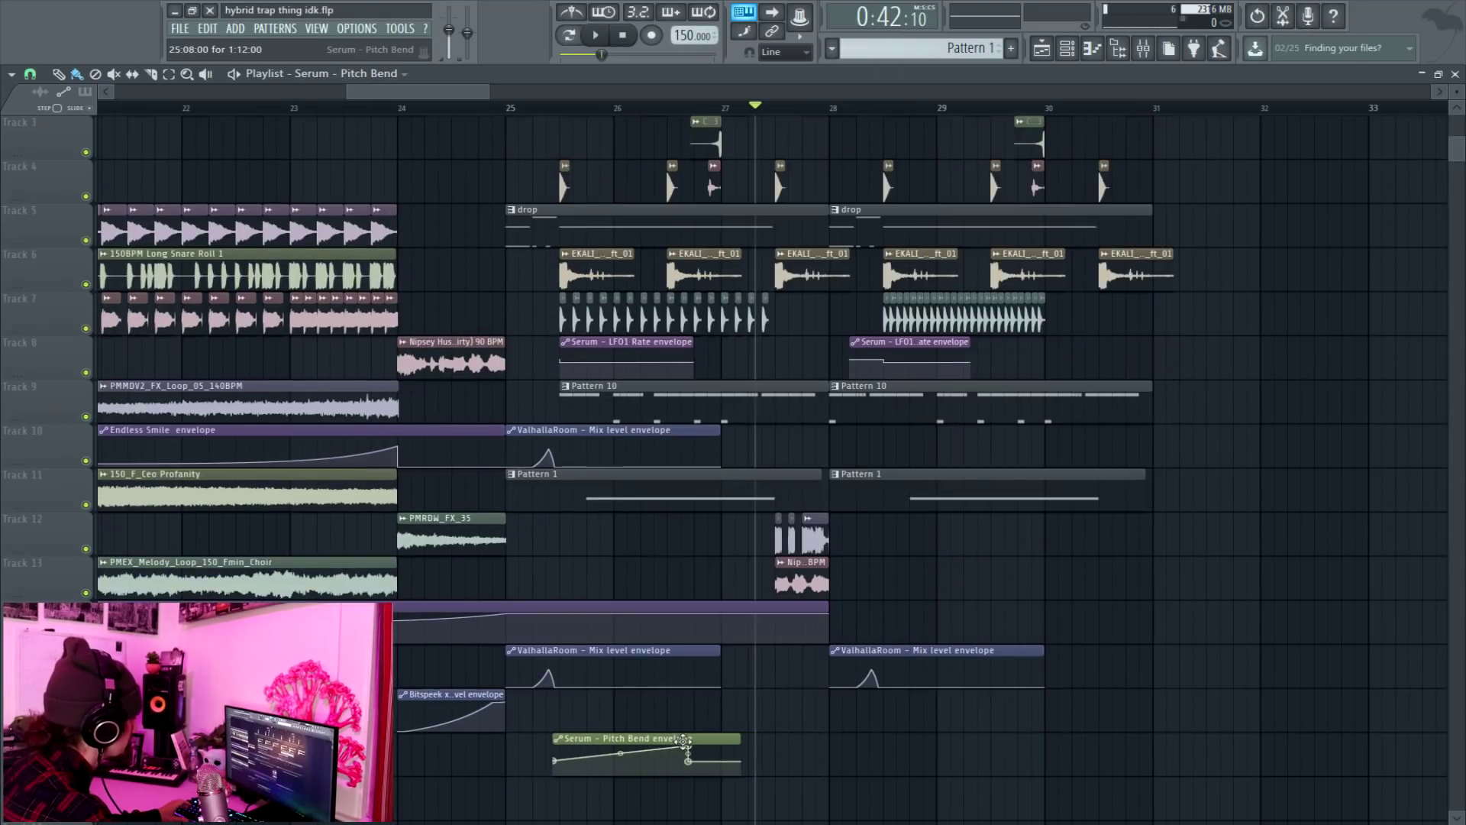
Copy the Serum Pitch Bend envelope clip to the second half of the drop
drag(685, 738, 979, 749)
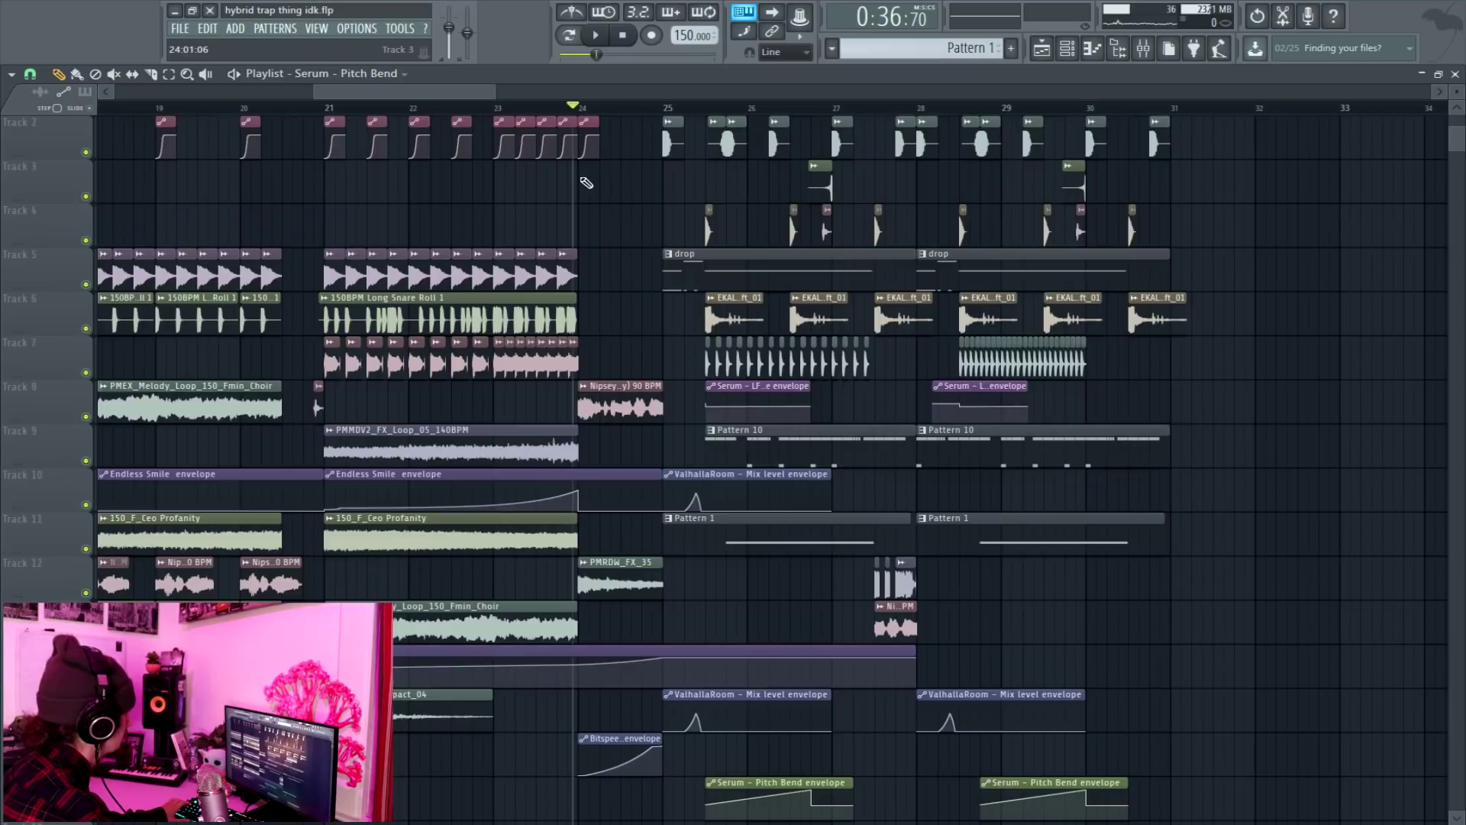
Copy the build-up clips starting at bar 21 to bar 31, directly after the drop, and audition the transition
drag(577, 190, 357, 376)
drag(562, 397, 415, 462)
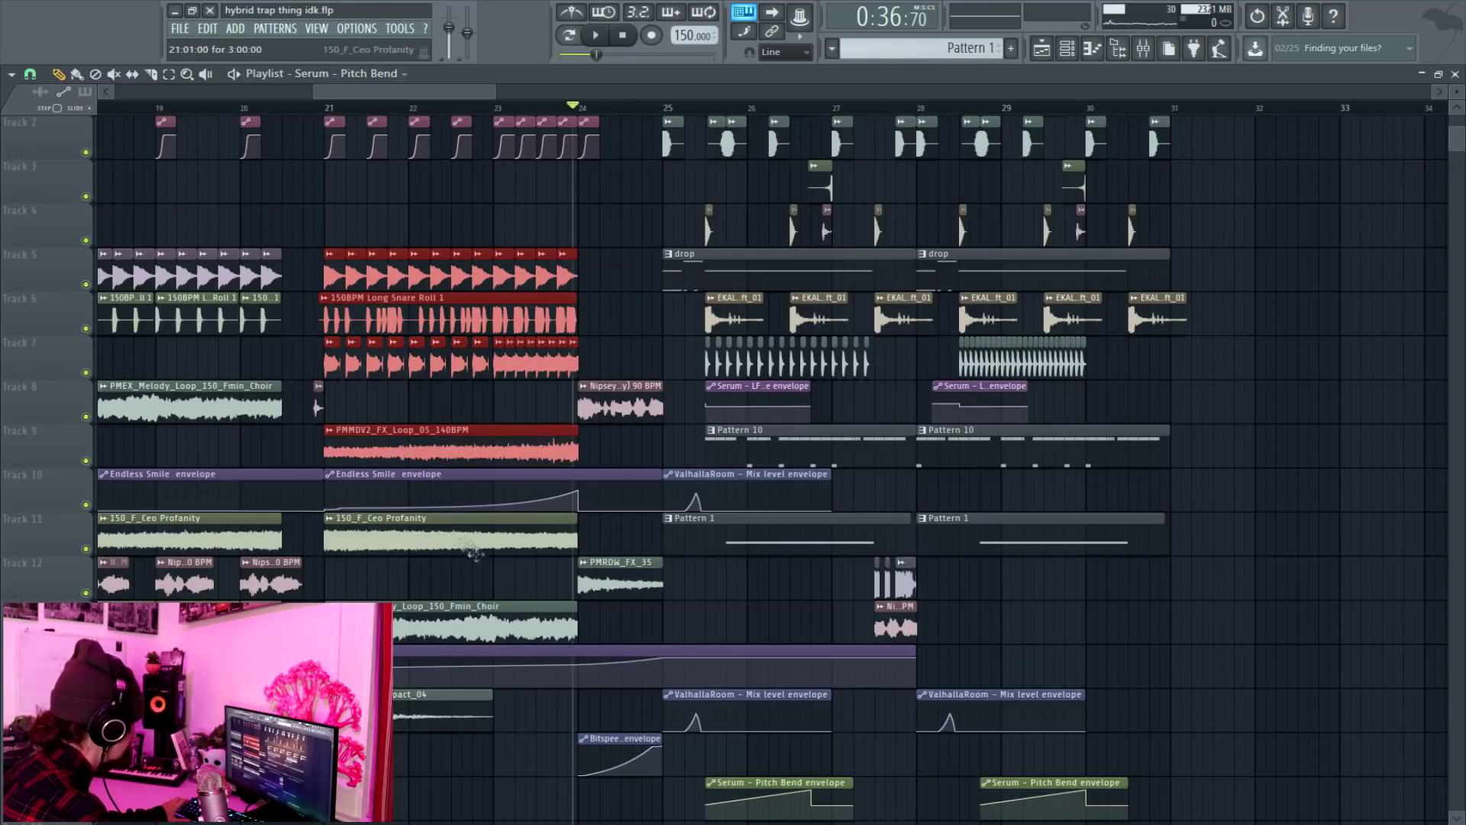
drag(500, 549, 428, 569)
drag(332, 152, 1180, 155)
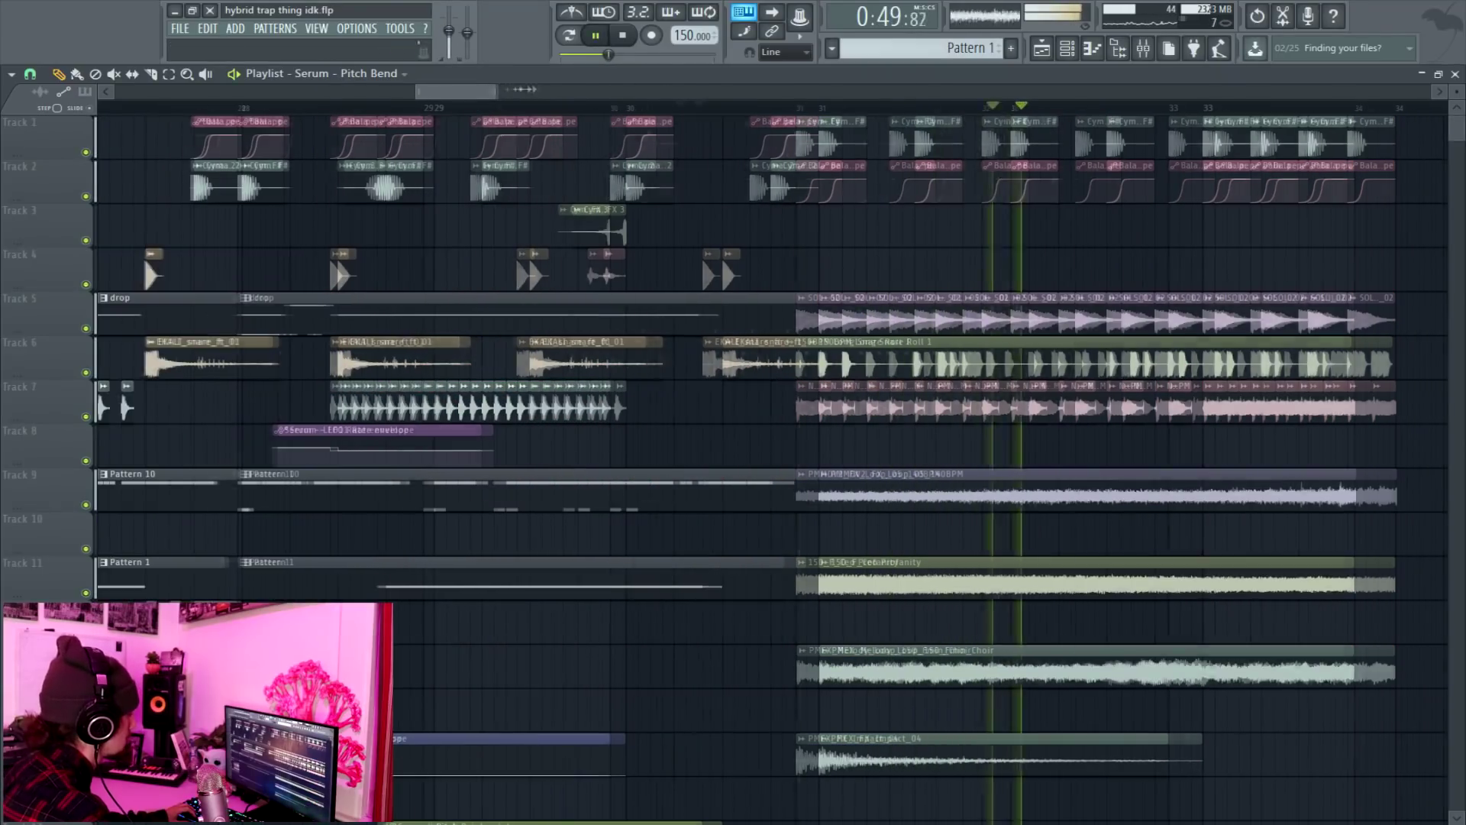
drag(580, 91, 549, 92)
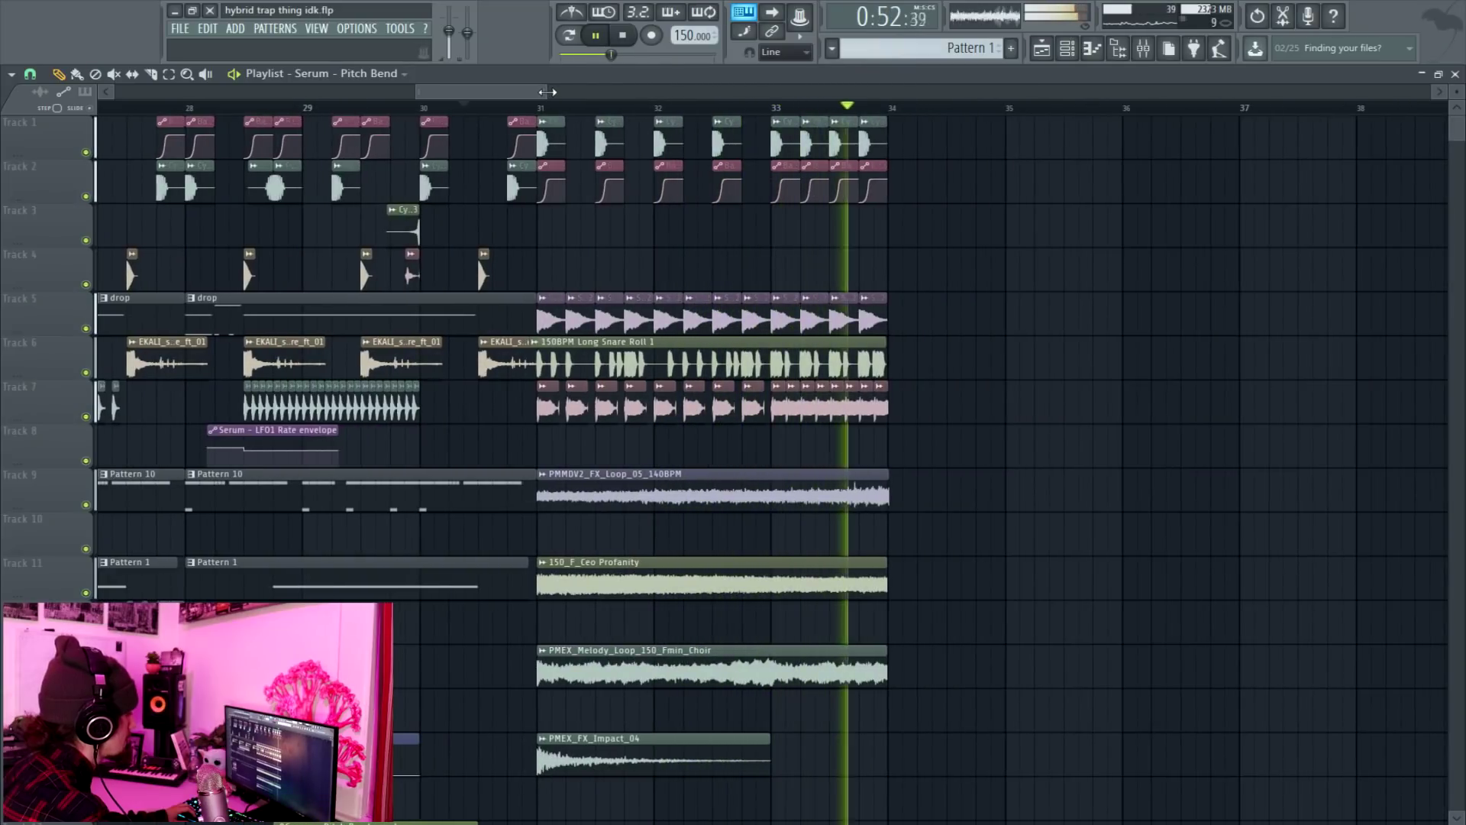
click(853, 231)
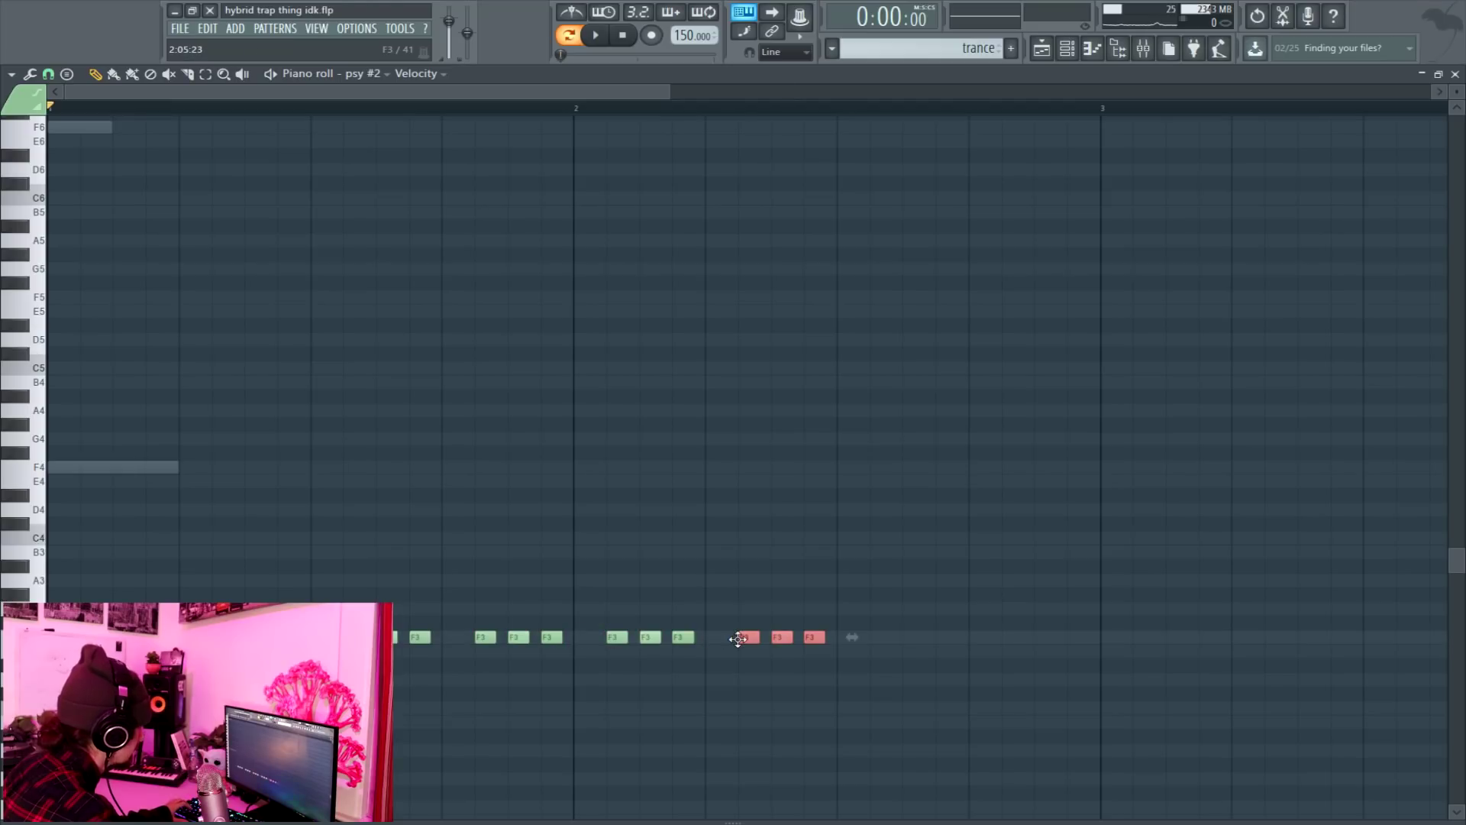
Audition the drop from bar 25 and review the full arrangement in the playlist
key(space)
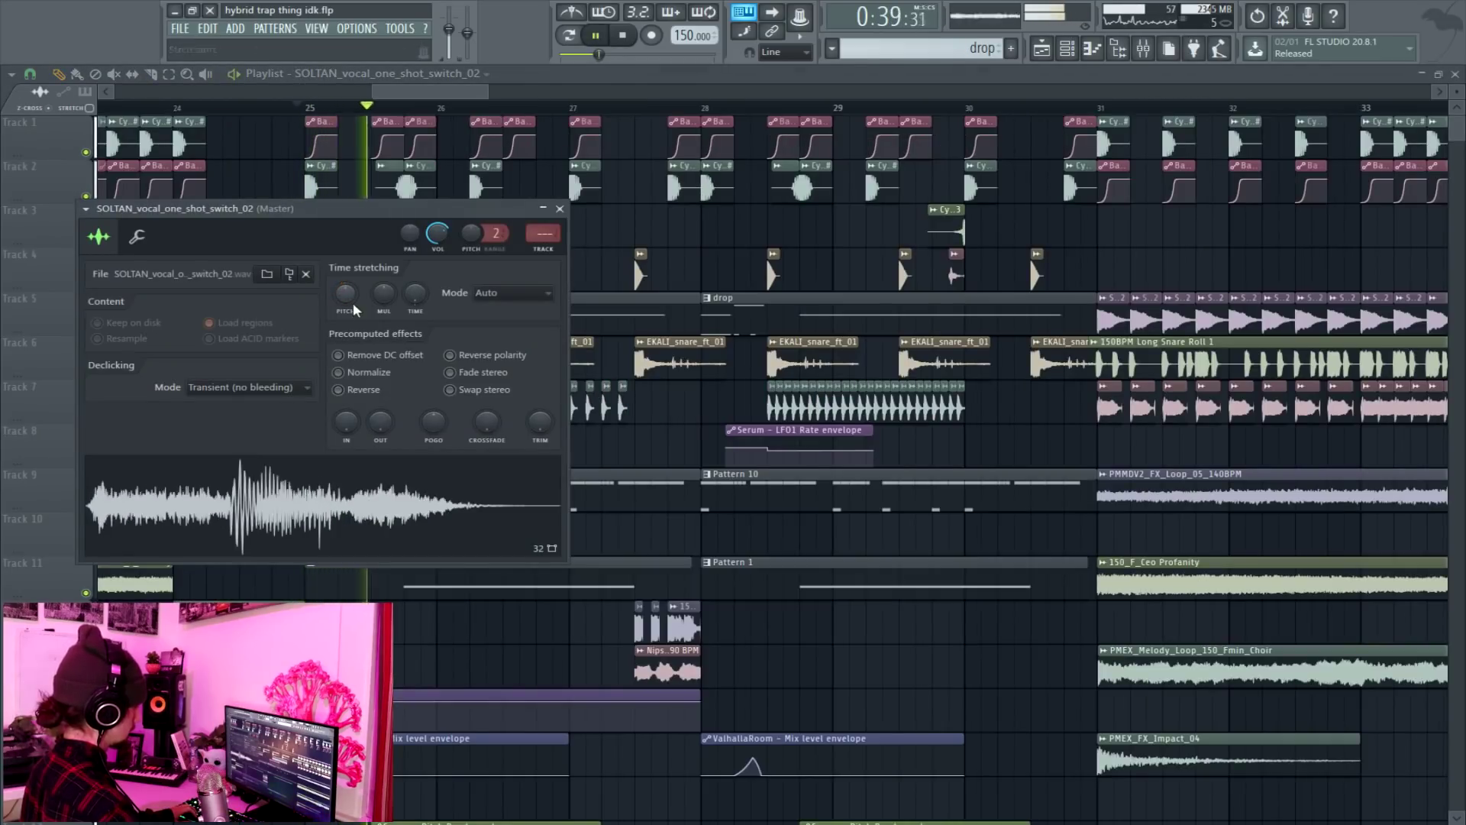
scroll(683, 403, up, 2)
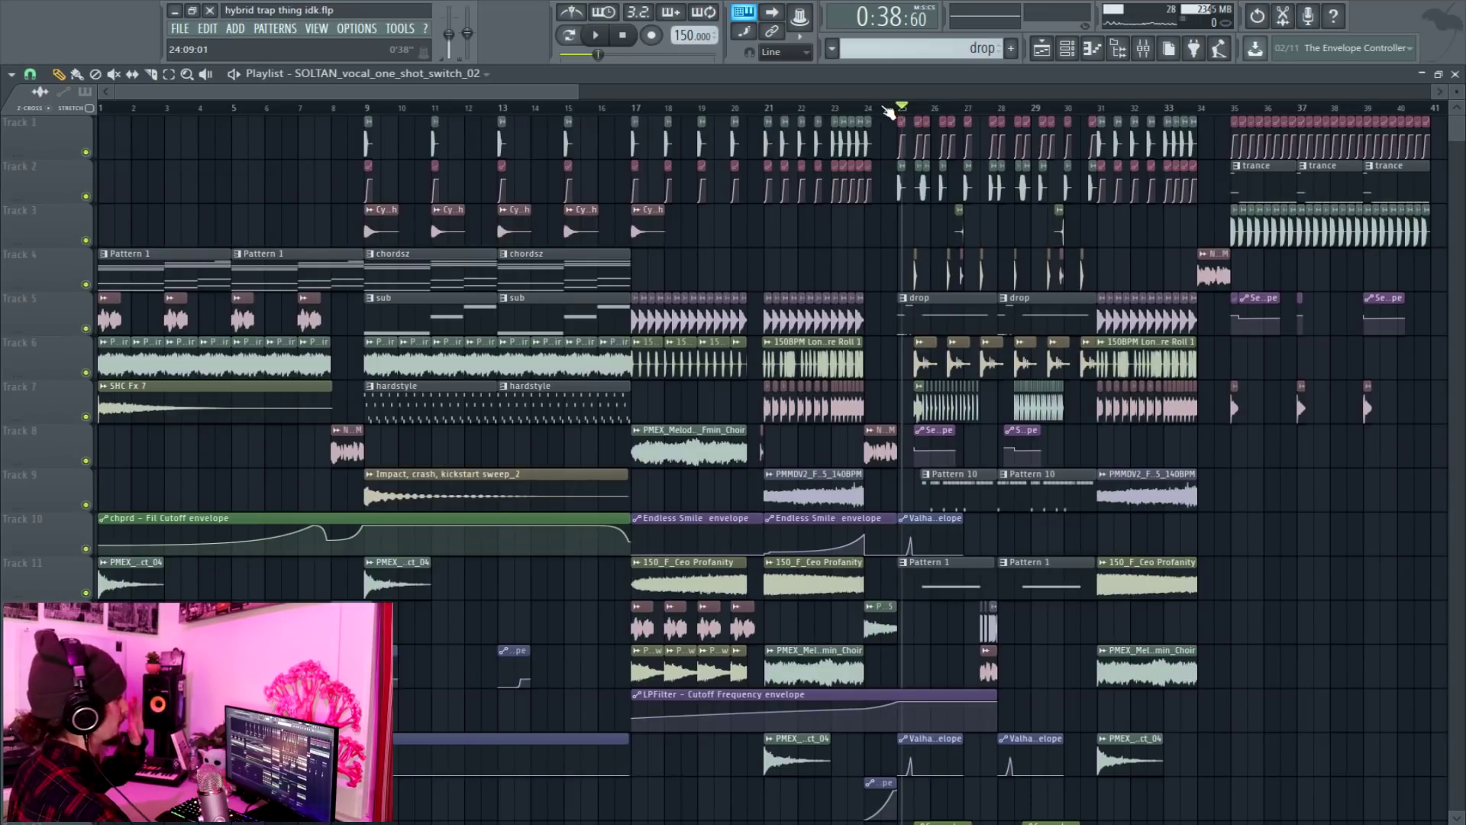
mouse_move(897, 109)
mouse_down()
mouse_move(1238, 110)
mouse_move(895, 100)
mouse_up()
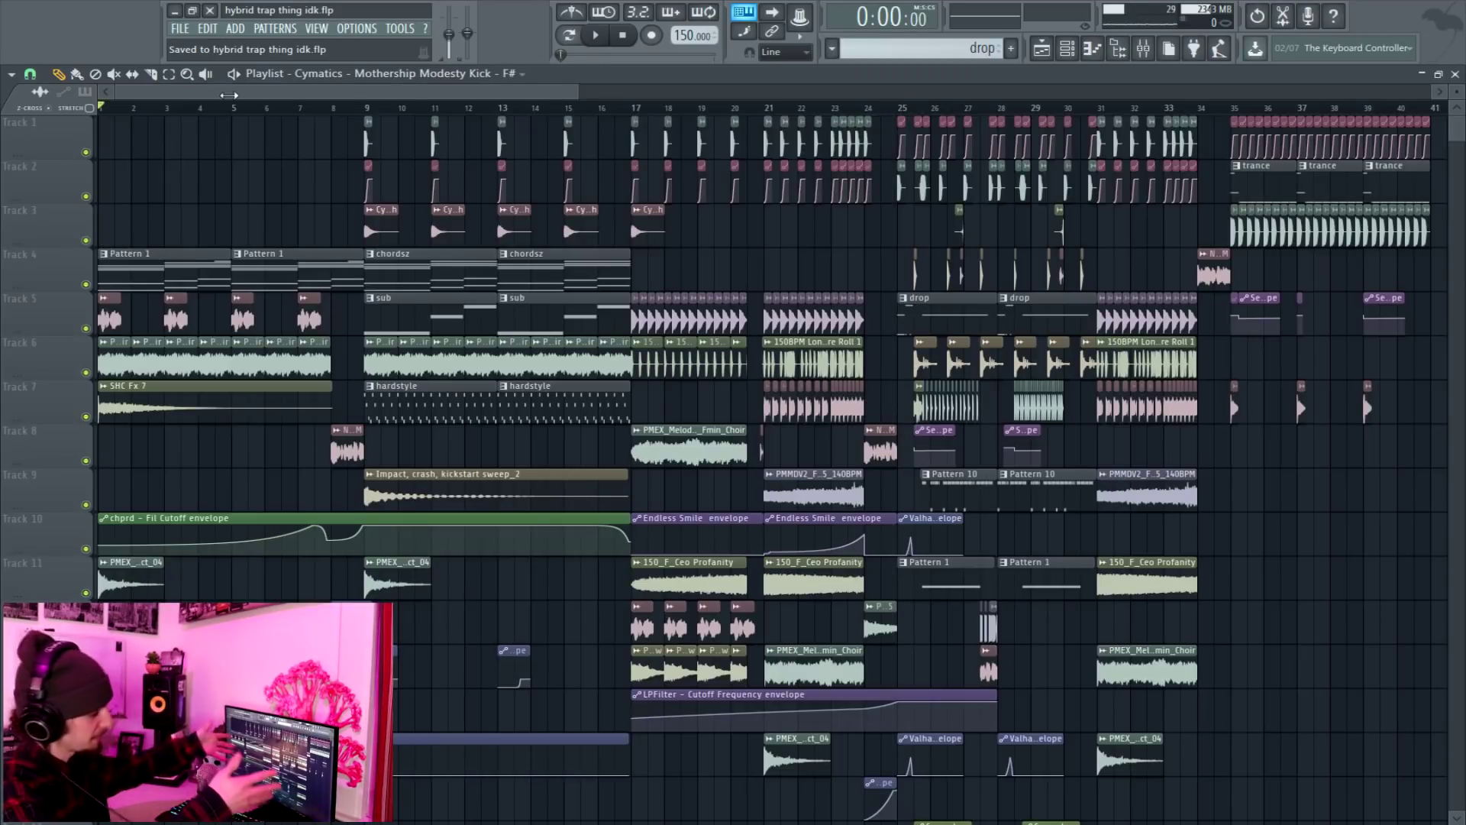